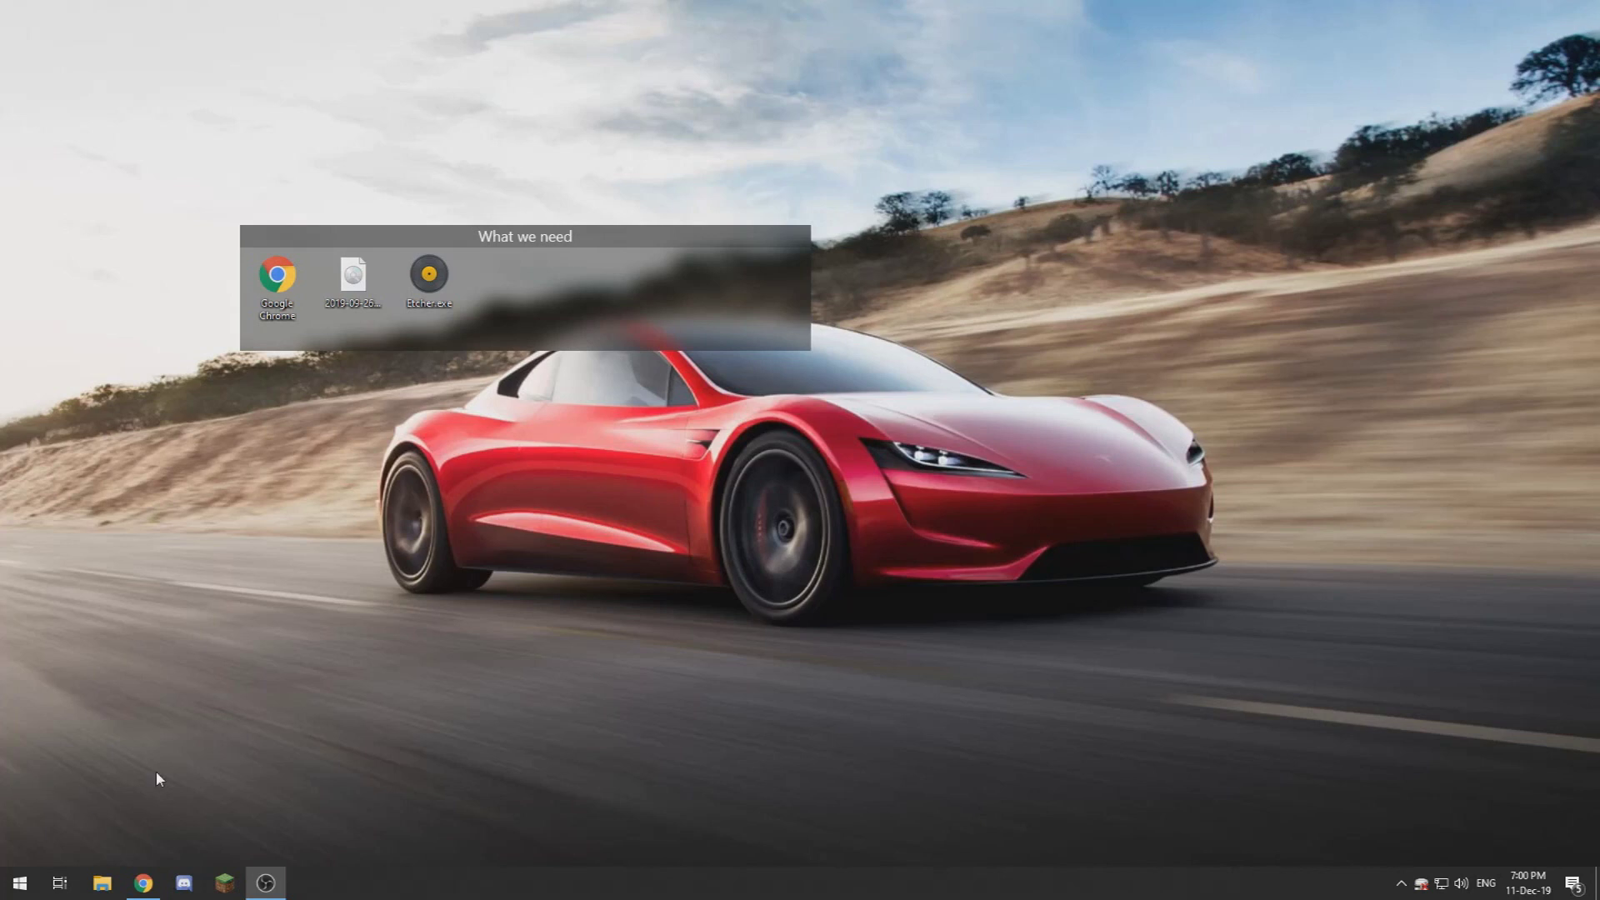
# Review the OctoPrint download page's recommended hardware line, Raspberry Pi 3B
pyautogui.click(143, 883)
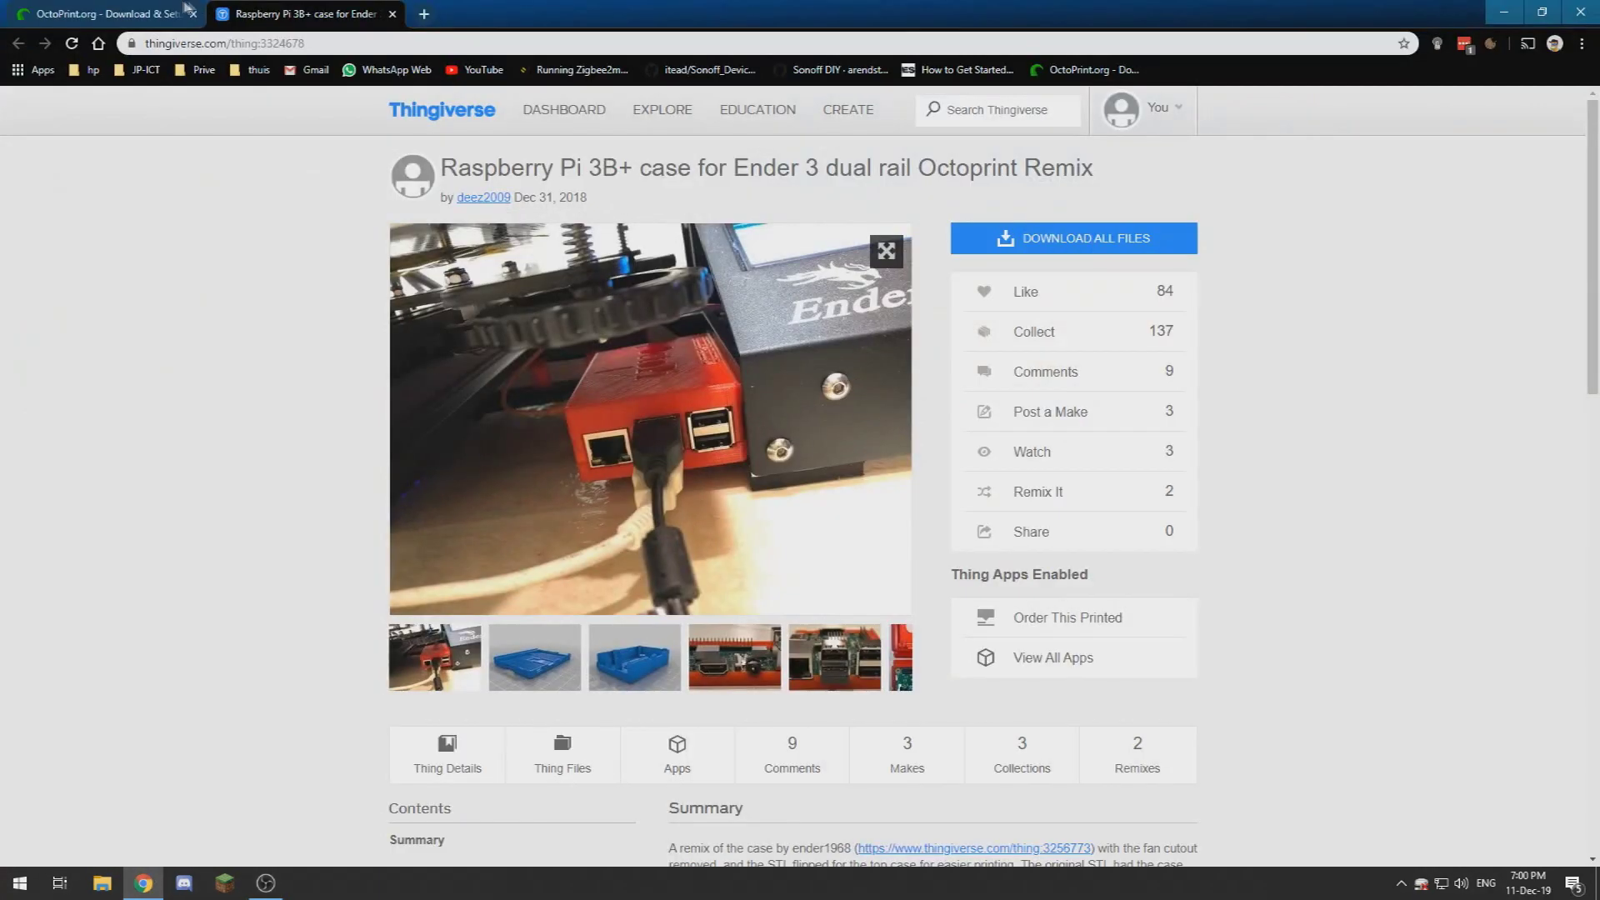
pyautogui.click(185, 8)
pyautogui.scroll(-2, 163, 572)
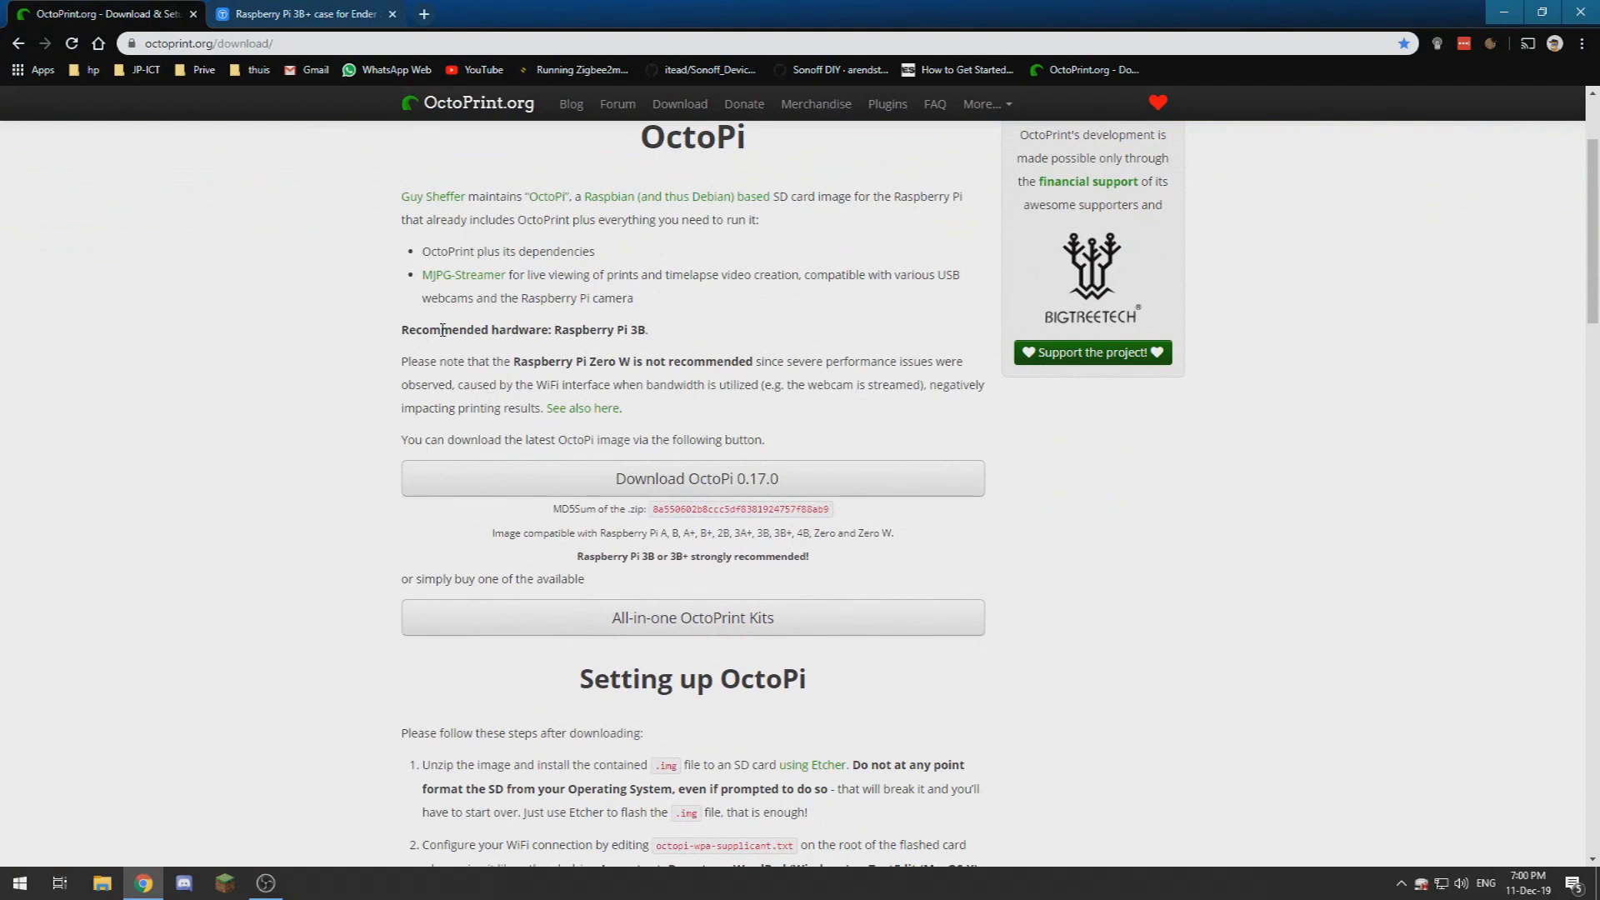
pyautogui.moveTo(441, 330); pyautogui.dragTo(693, 336)
pyautogui.click(693, 335)
pyautogui.moveTo(579, 329); pyautogui.dragTo(702, 328)
pyautogui.click(703, 328)
# Look over the Raspberry Pi 3B+ case page, then return to the download page's full address
pyautogui.click(292, 14)
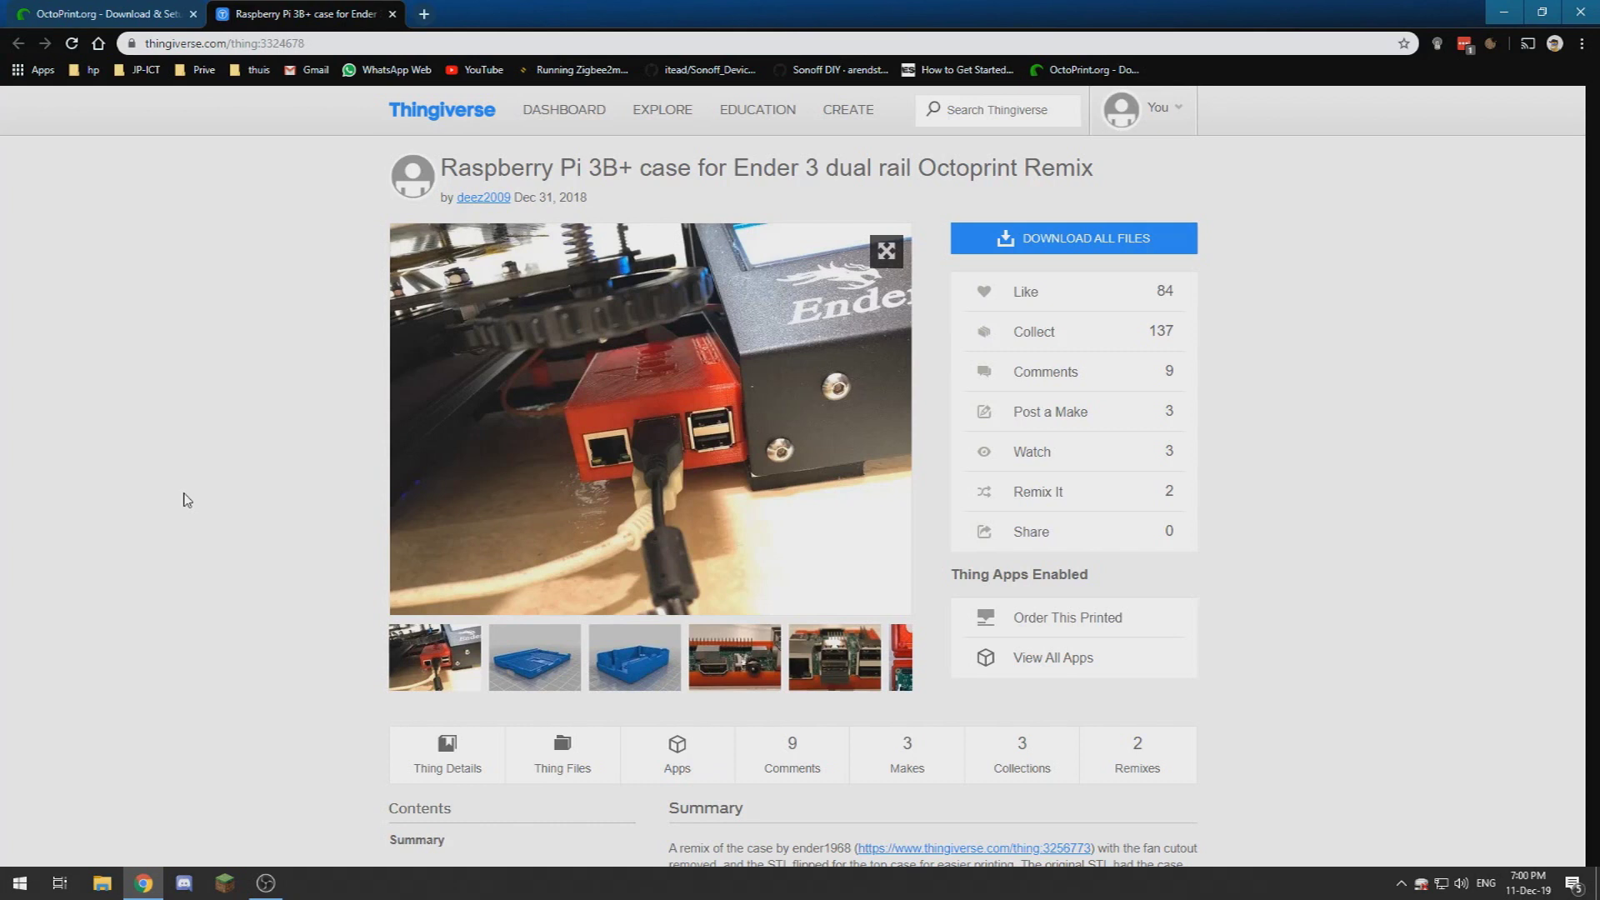
pyautogui.moveTo(717, 462)
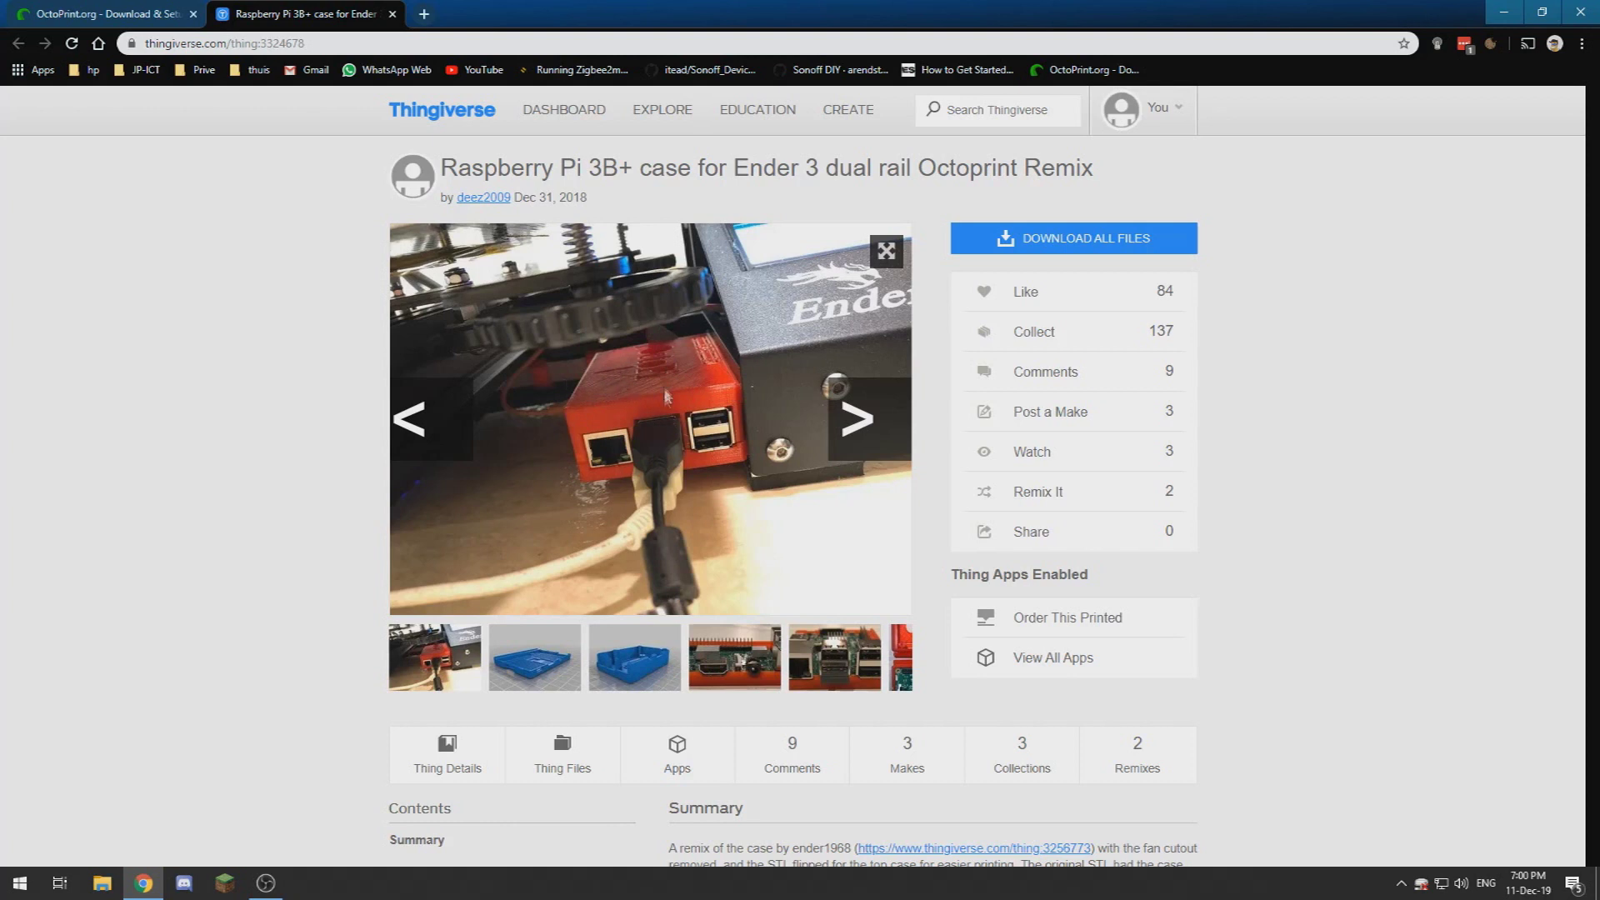
pyautogui.scroll(-4, 663, 408)
pyautogui.scroll(2, 663, 408)
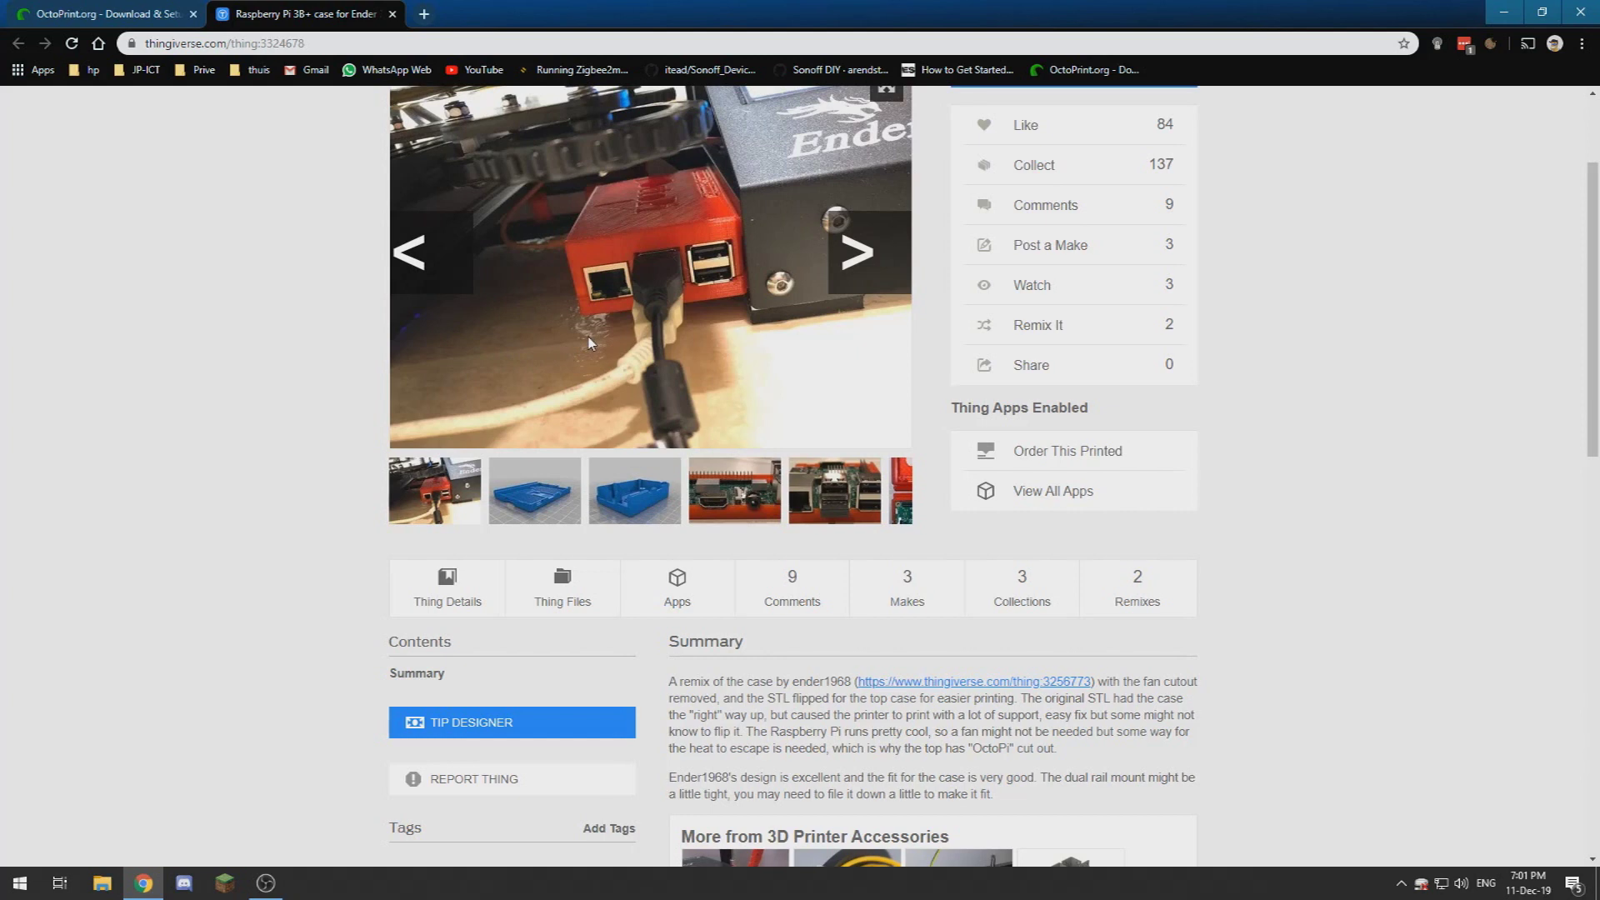
pyautogui.hotkey('ctrl', 'Tab')
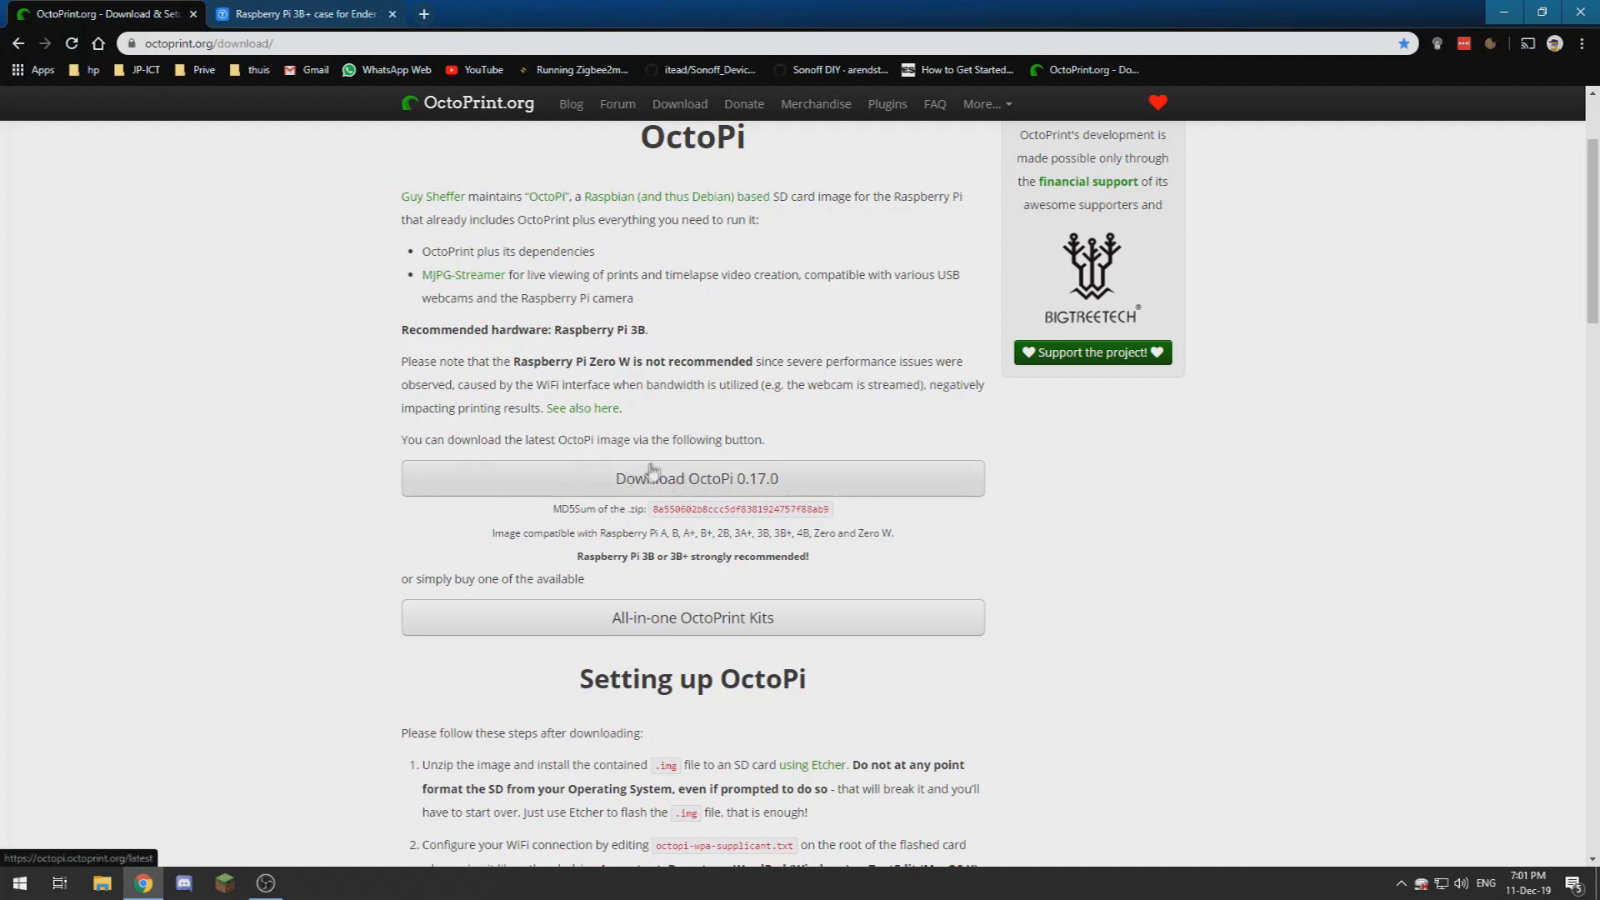
pyautogui.click(367, 43)
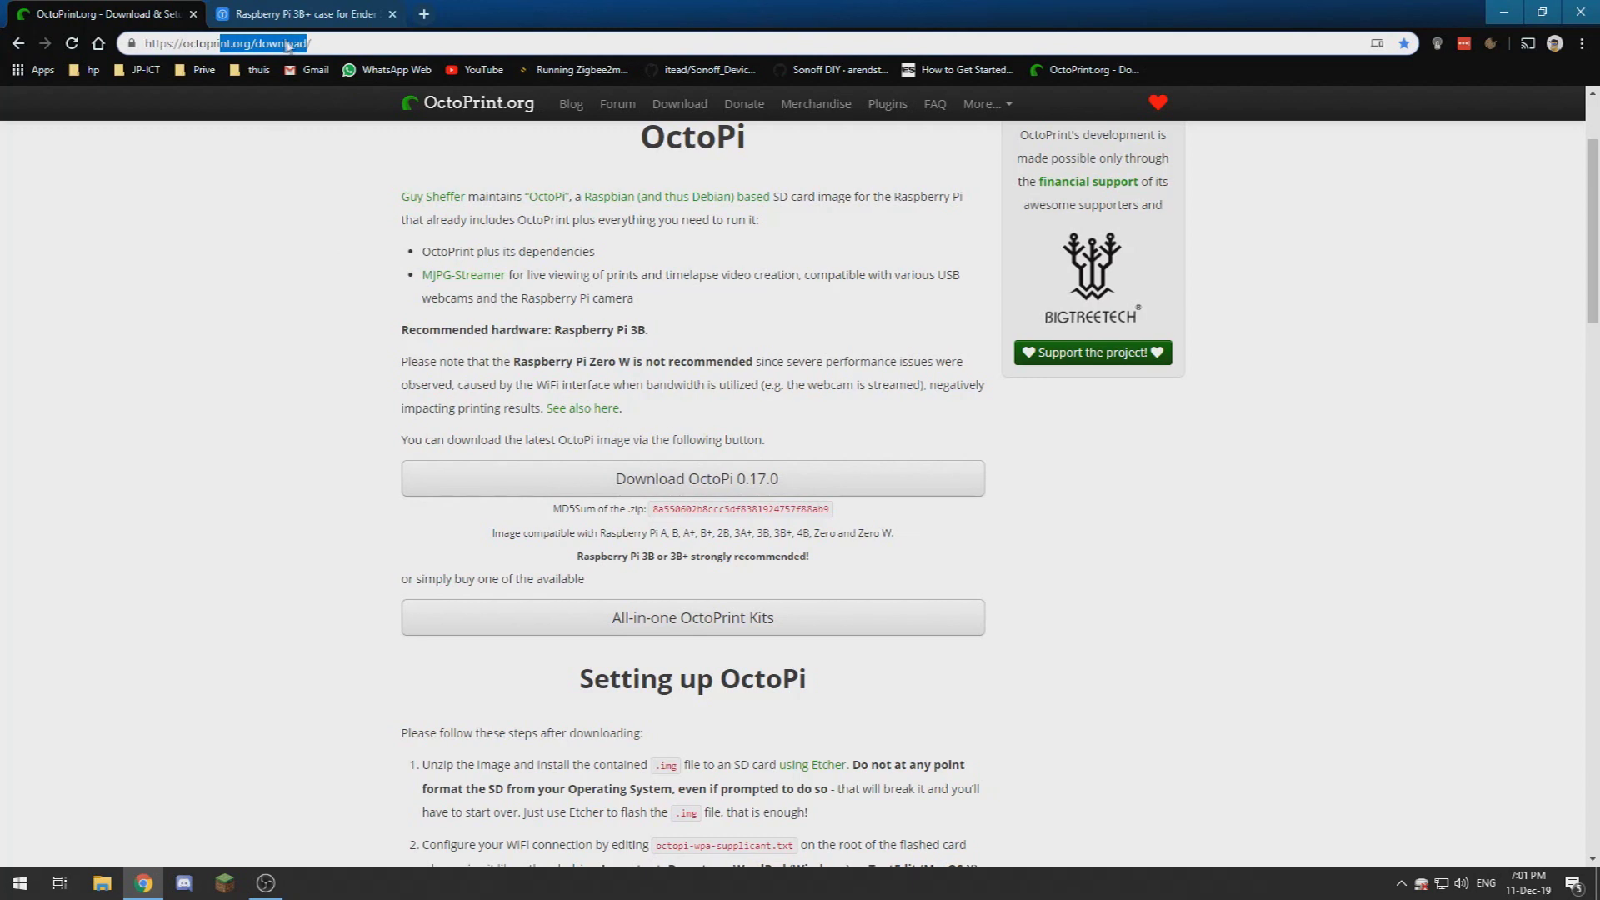
# Minimize Chrome and launch Etcher from the desktop, allowing it past the security warning
pyautogui.click(1504, 12)
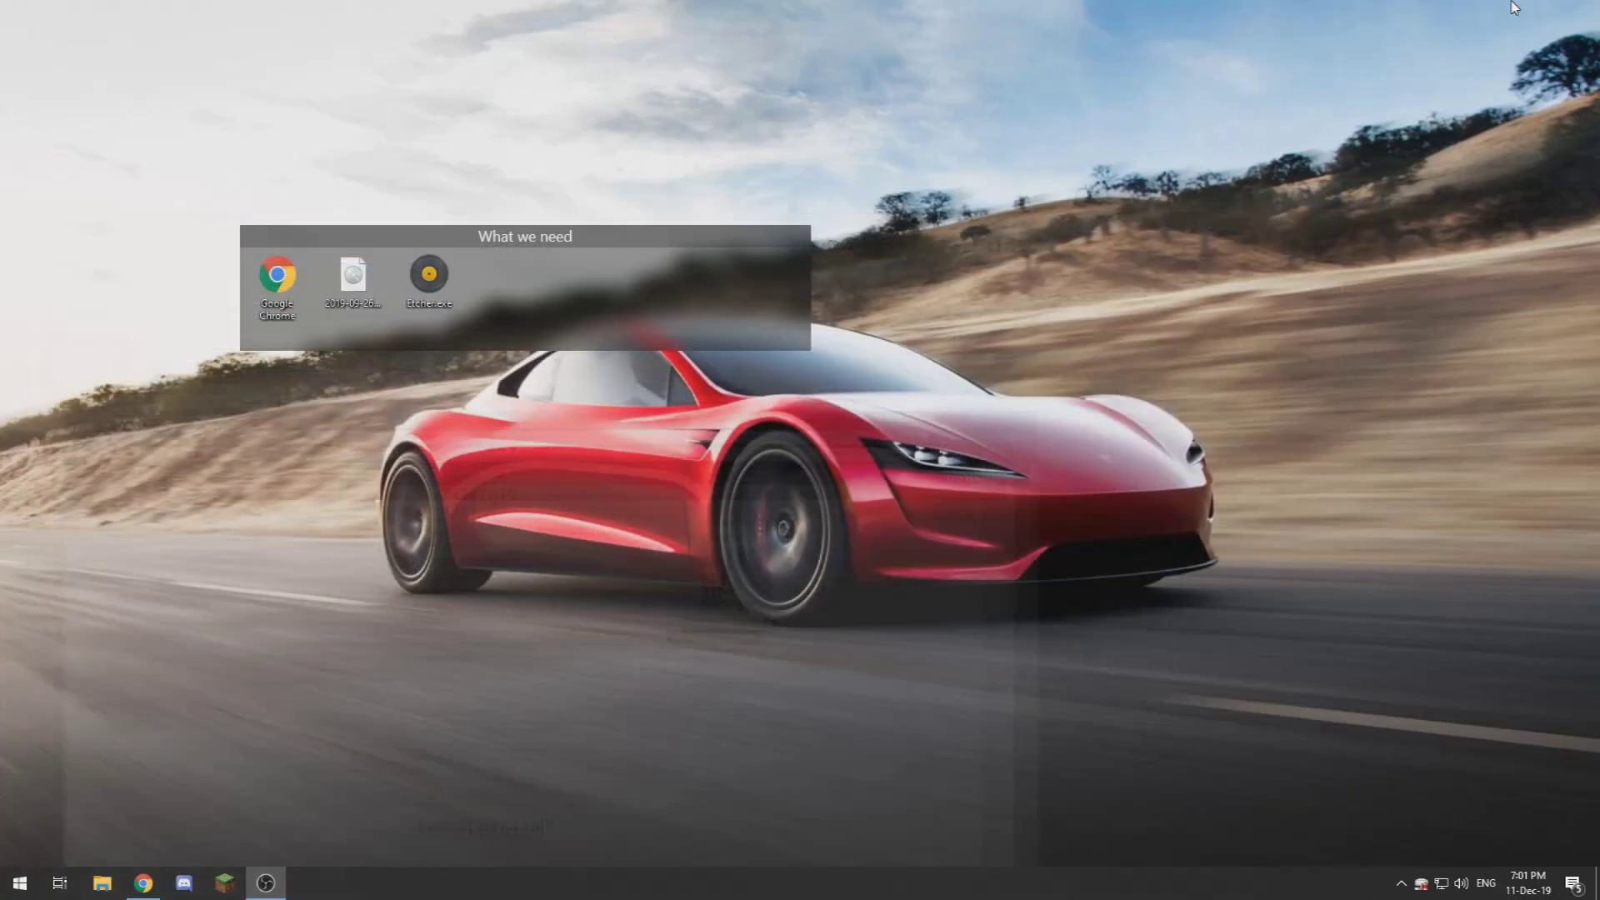
pyautogui.click(357, 288)
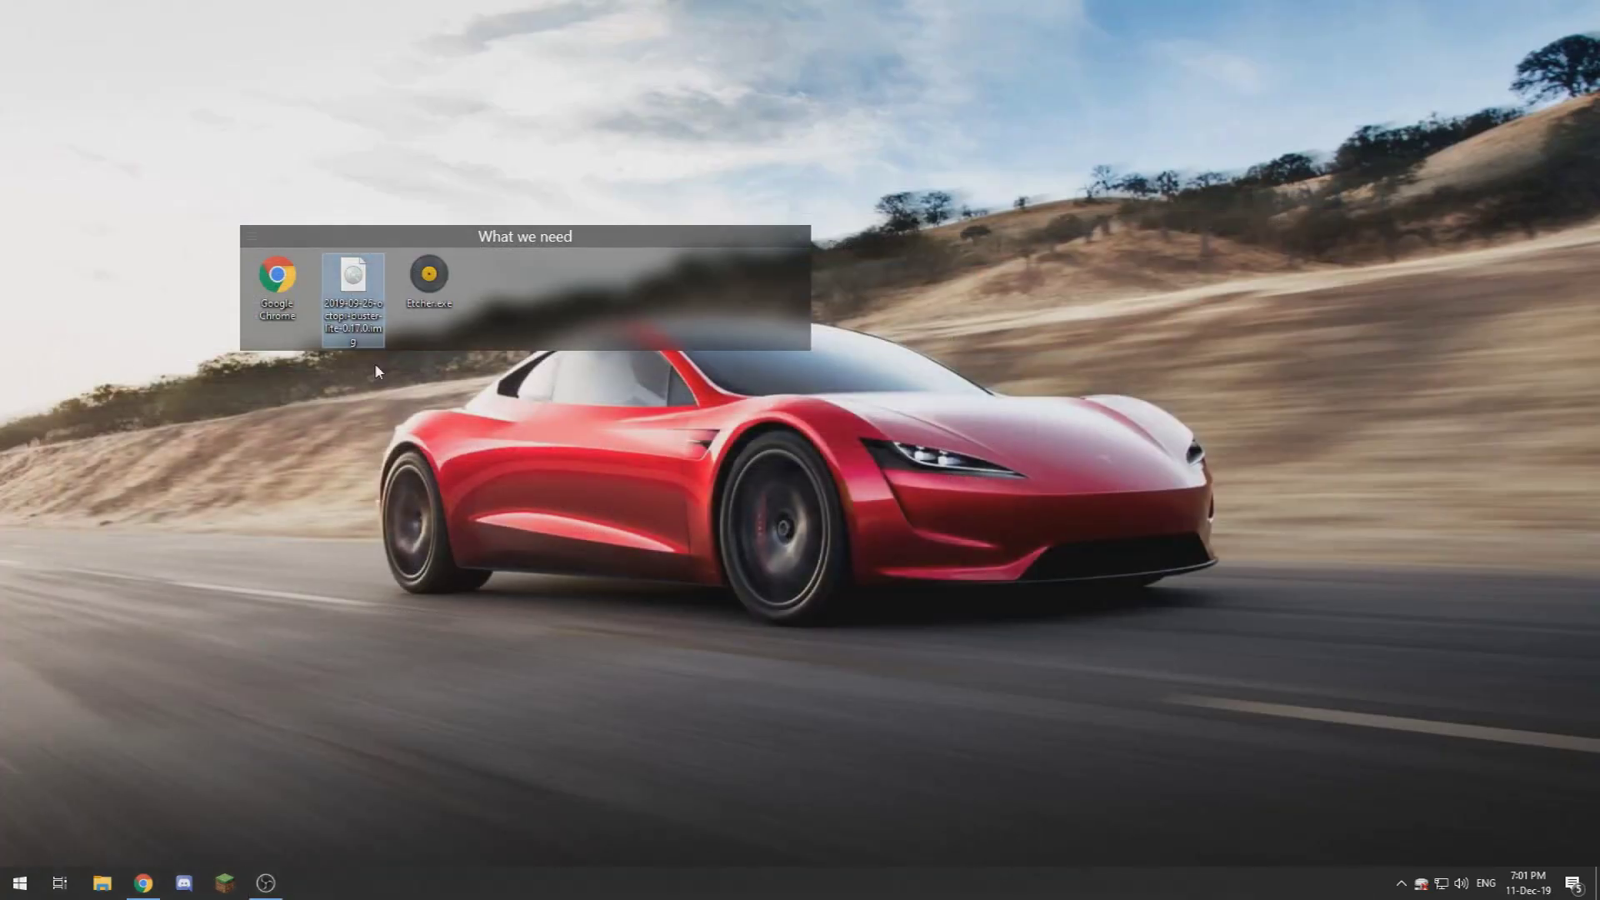
pyautogui.click(437, 388)
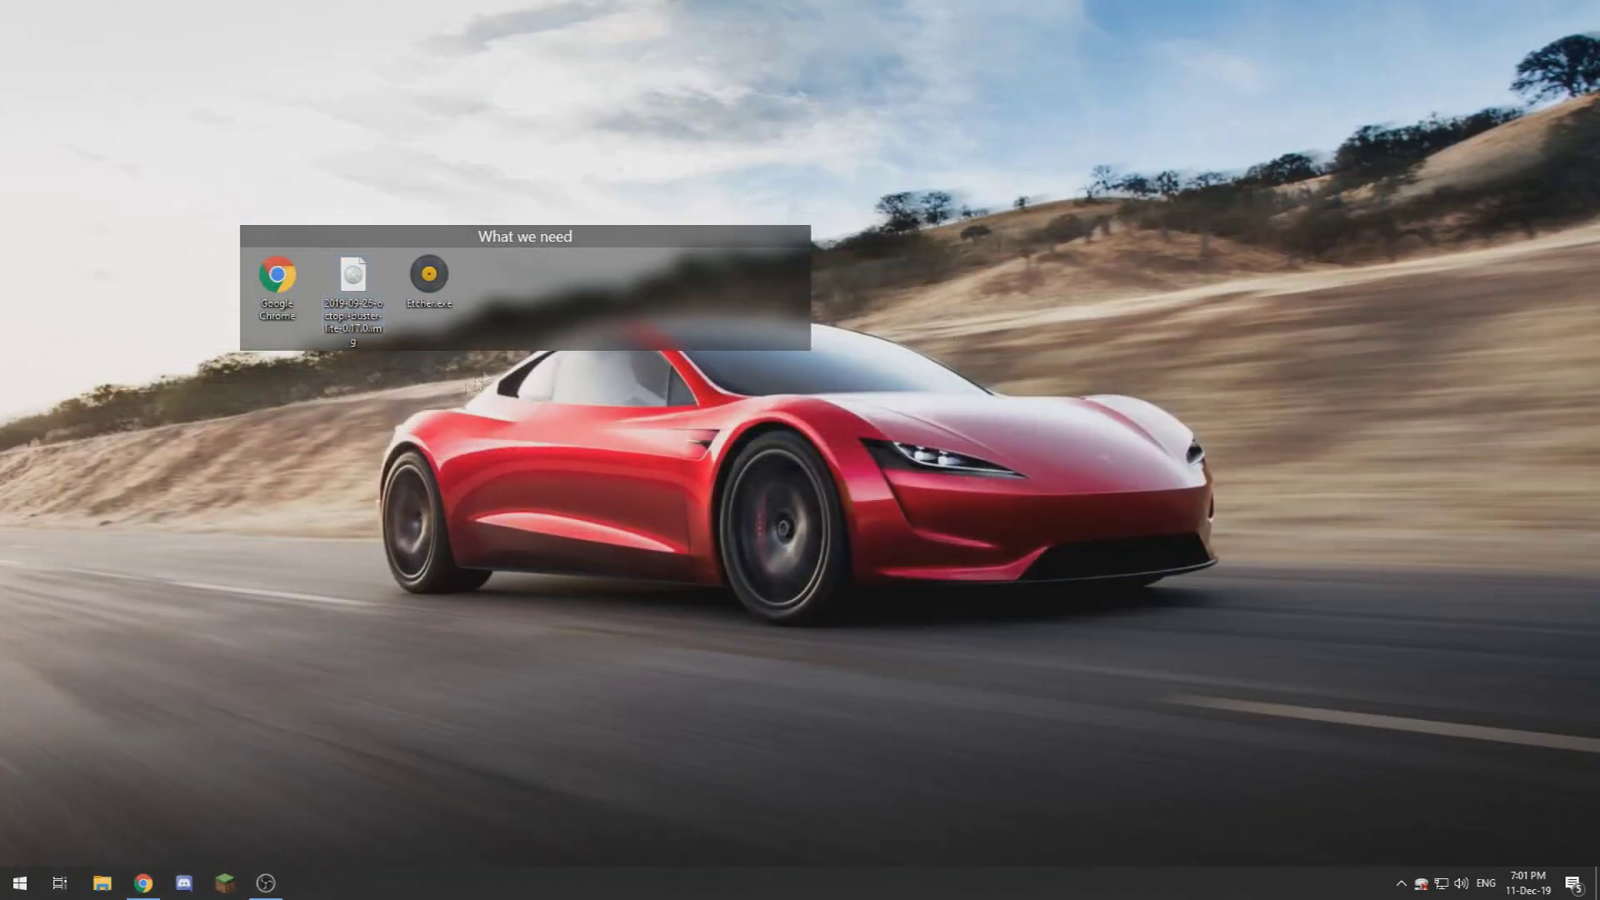
pyautogui.click(445, 288)
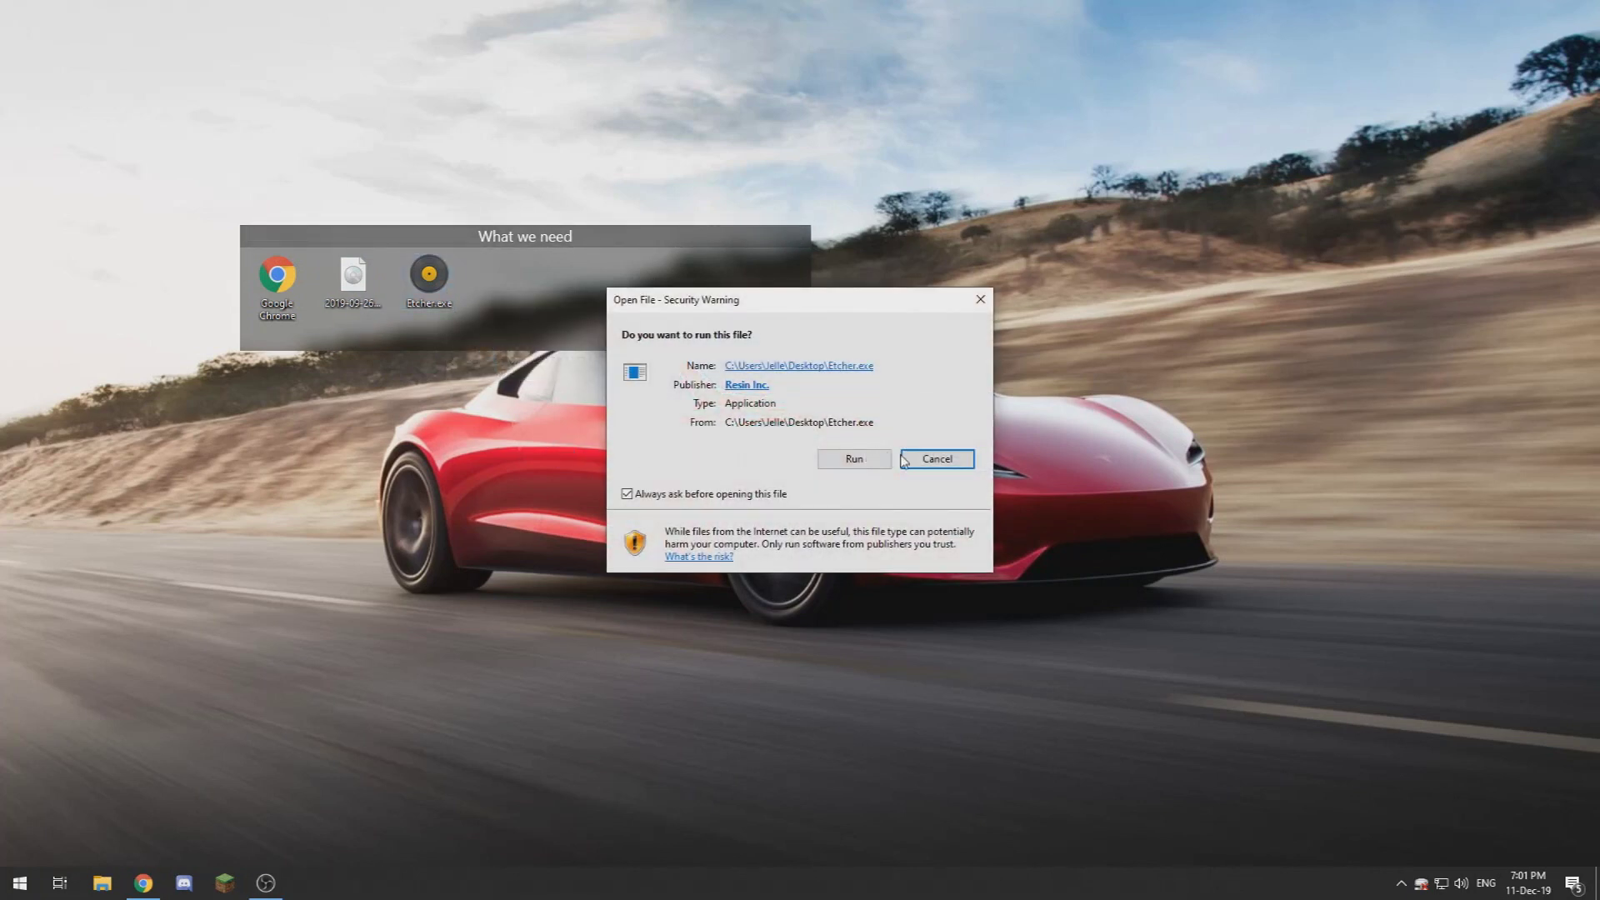
pyautogui.click(873, 459)
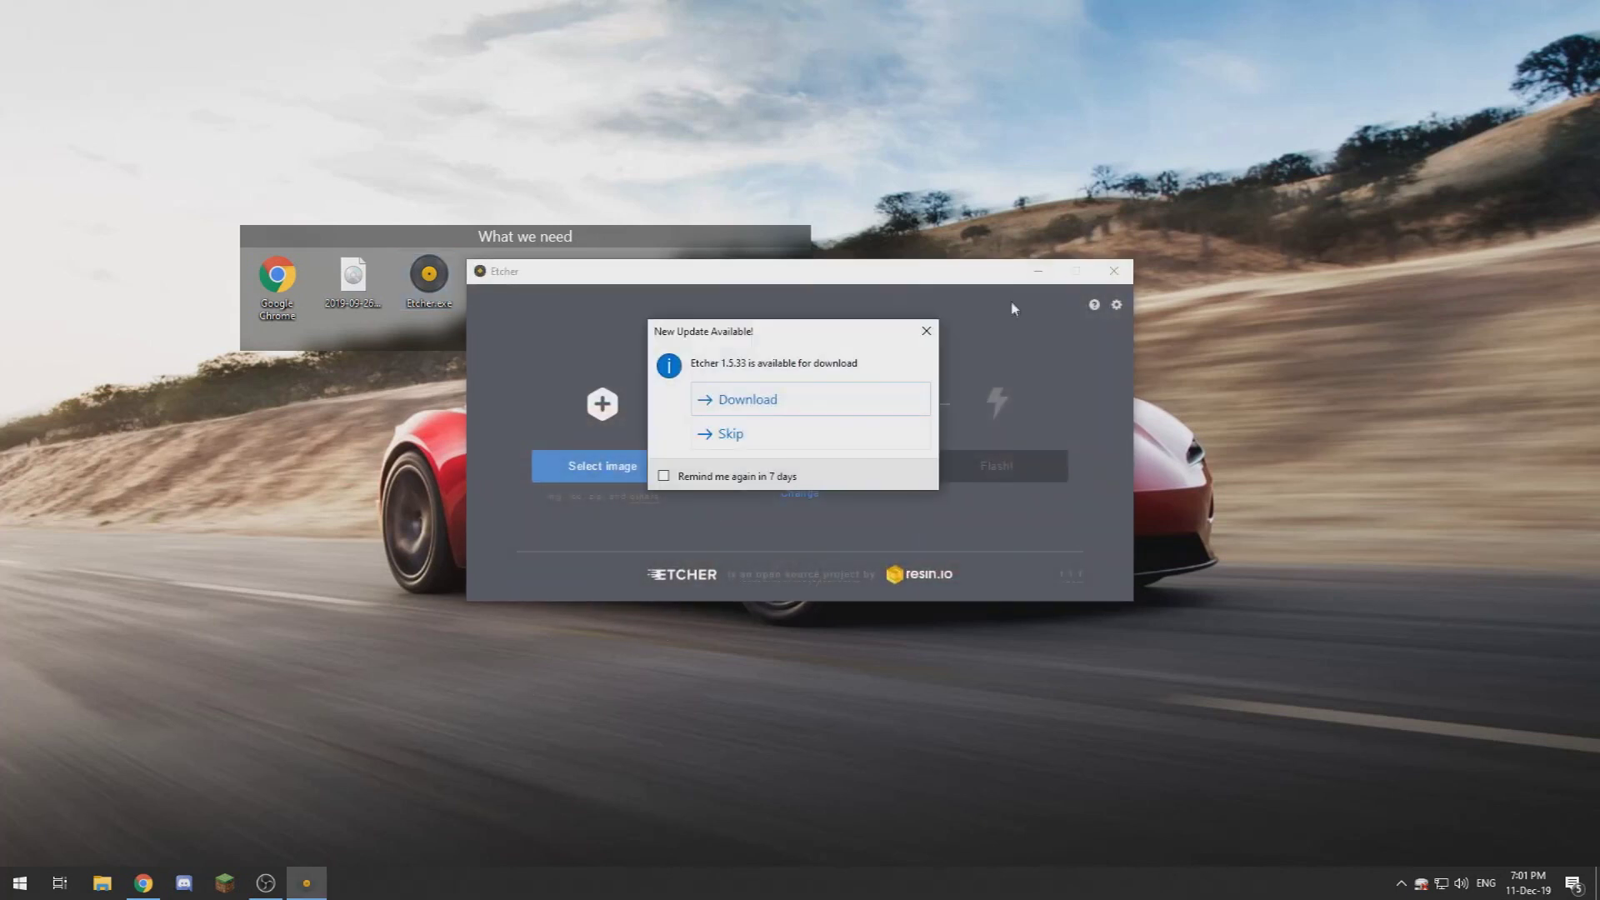
# Skip the update, choose 2019-09-26-octopi-buster-lite-0.17.0.img and flash it to the card
pyautogui.click(925, 331)
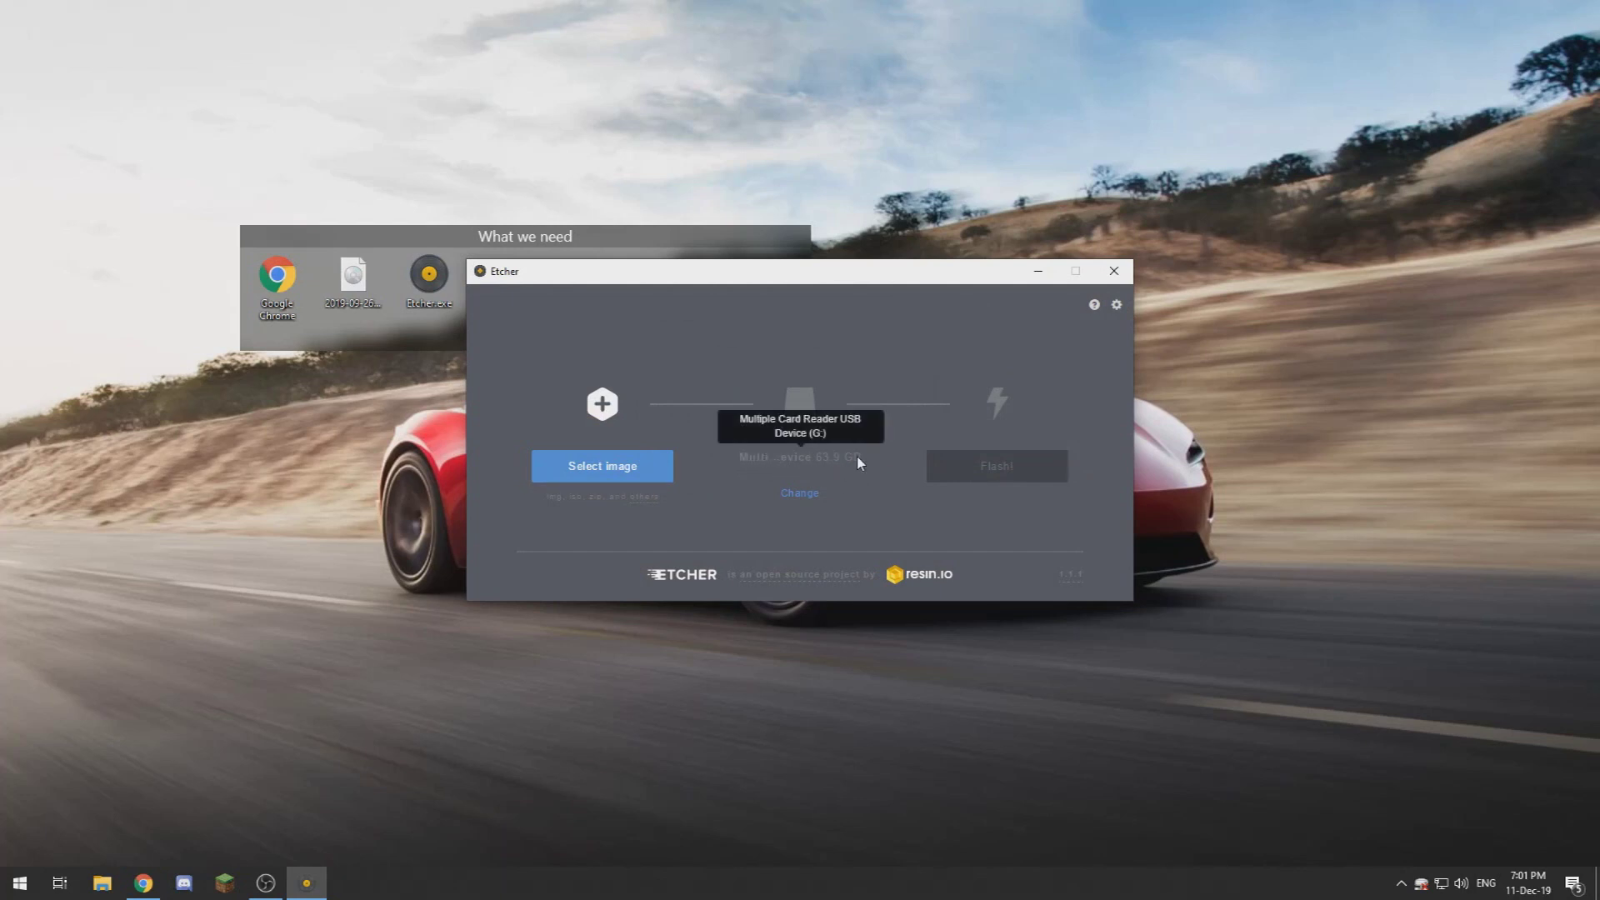
pyautogui.click(633, 473)
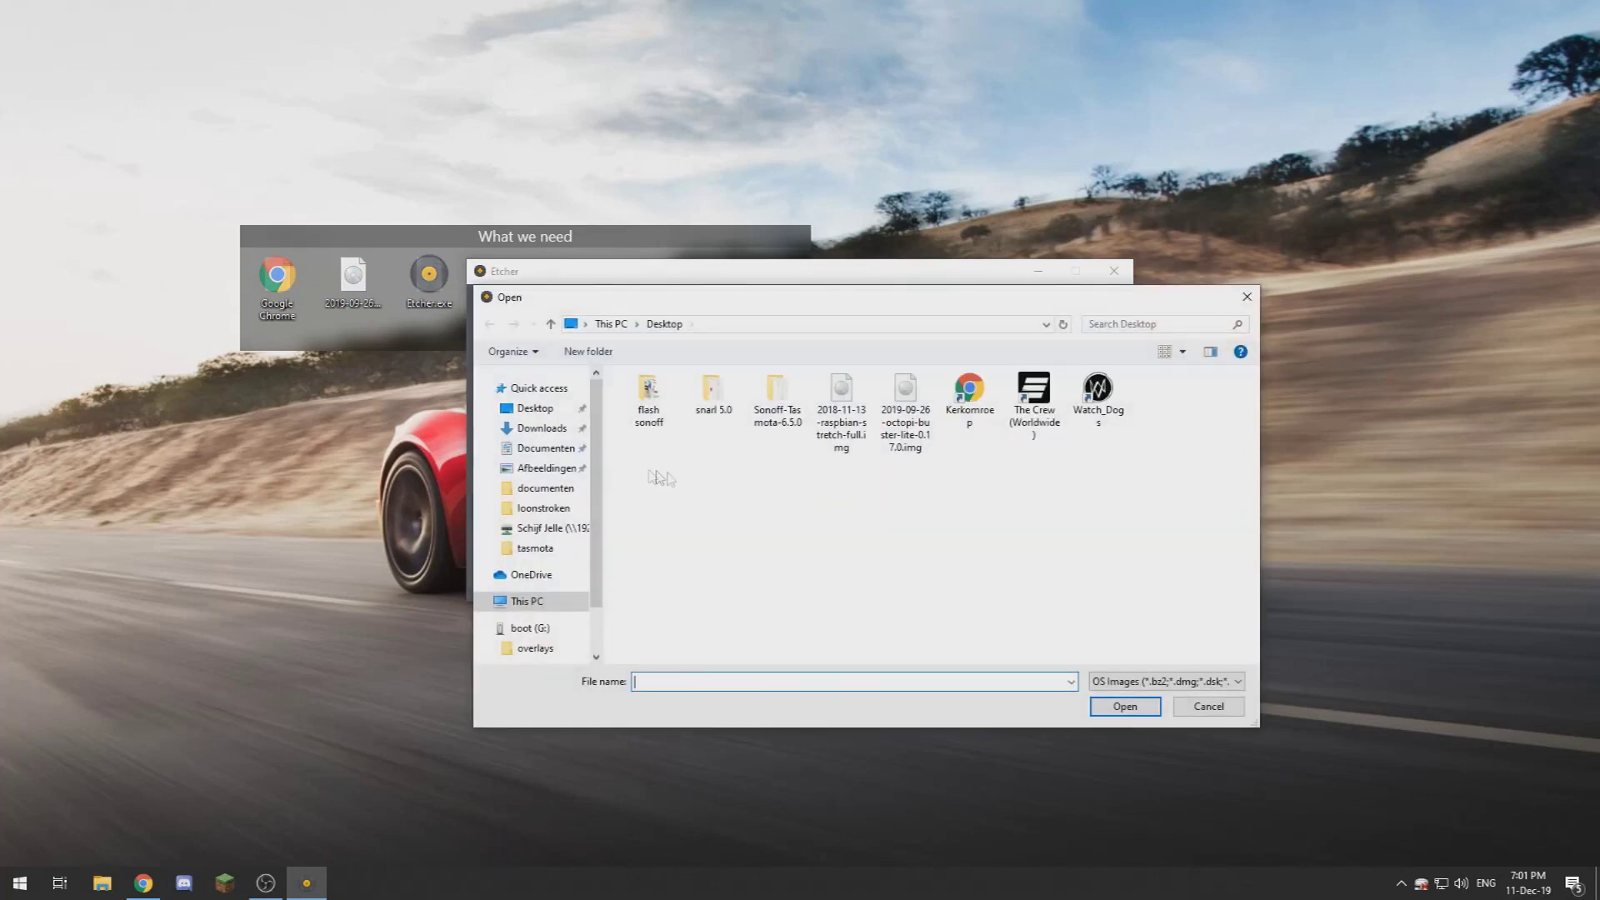
pyautogui.click(919, 451)
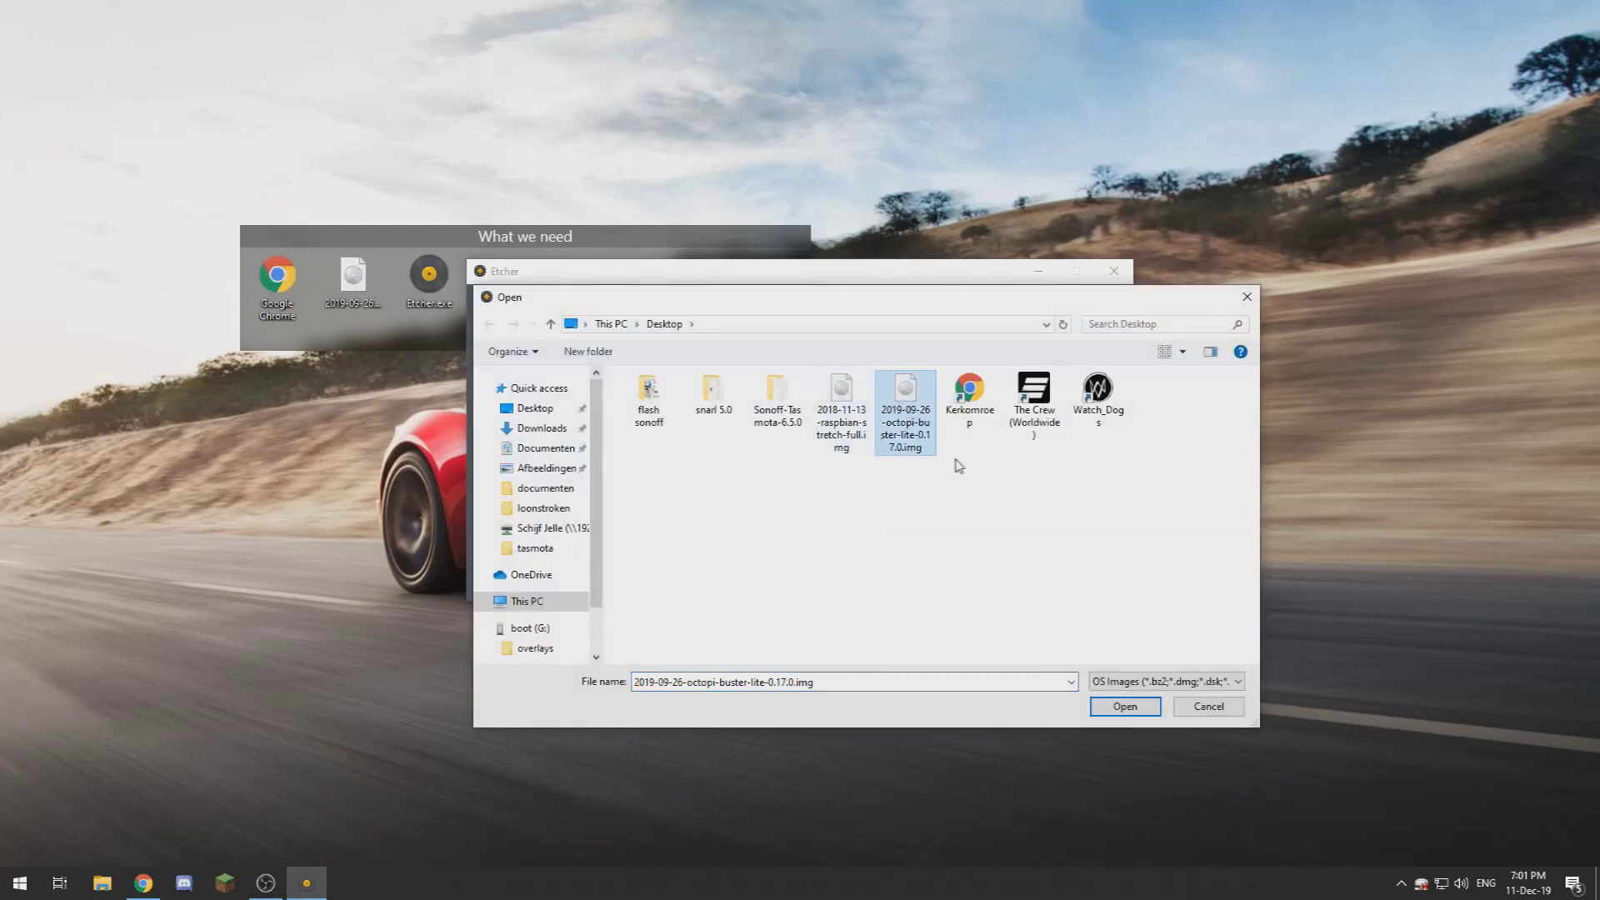
pyautogui.click(1123, 711)
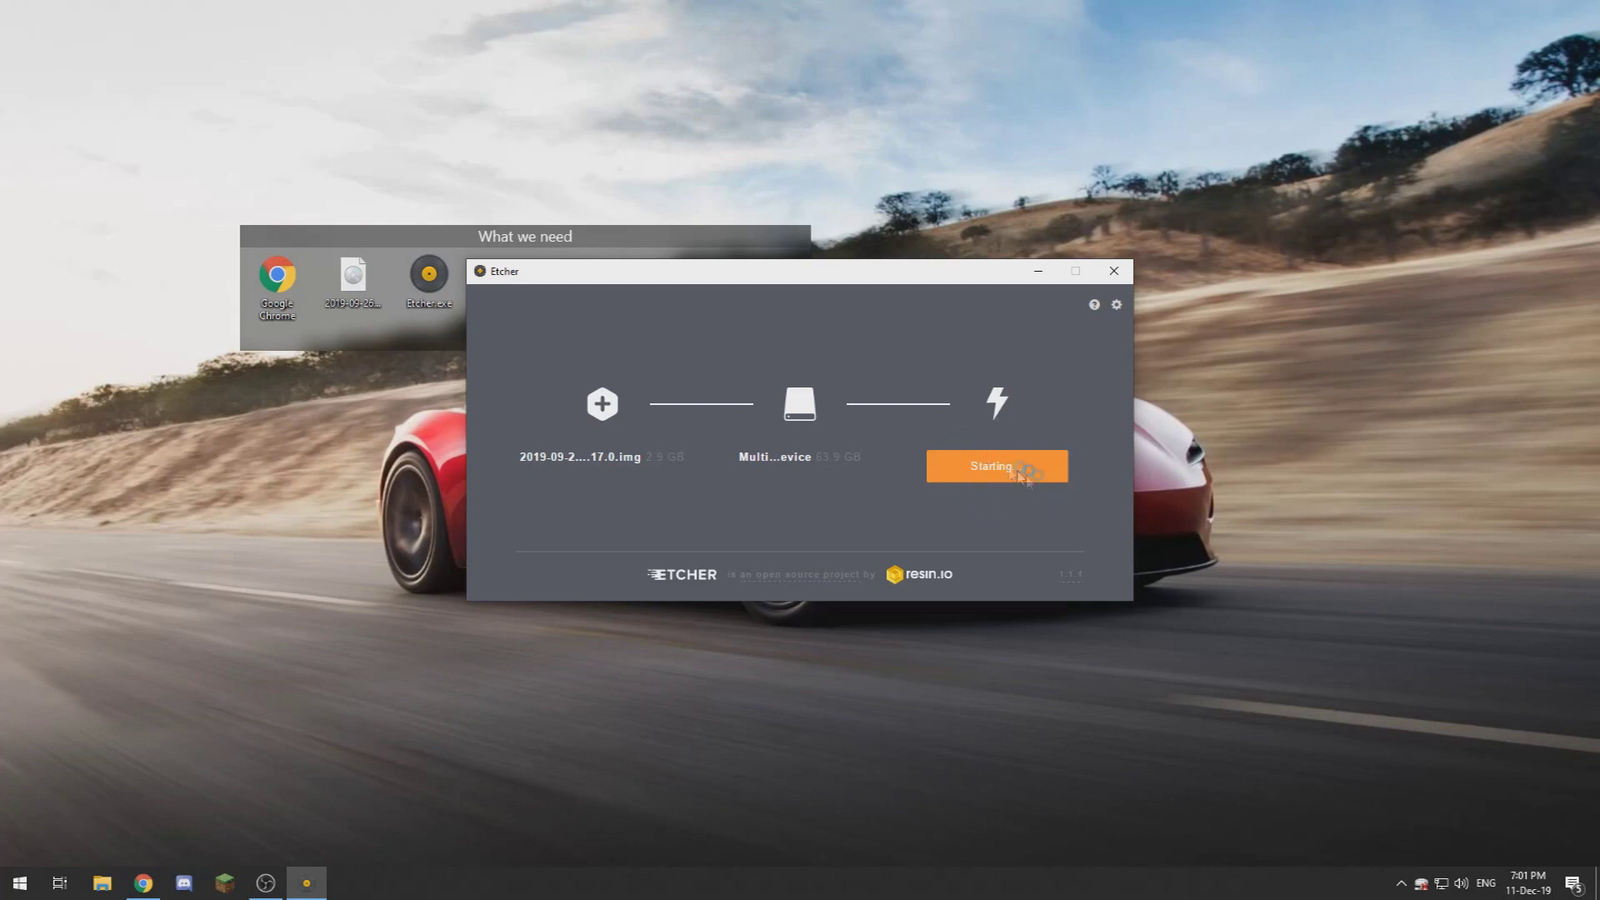
pyautogui.click(1018, 465)
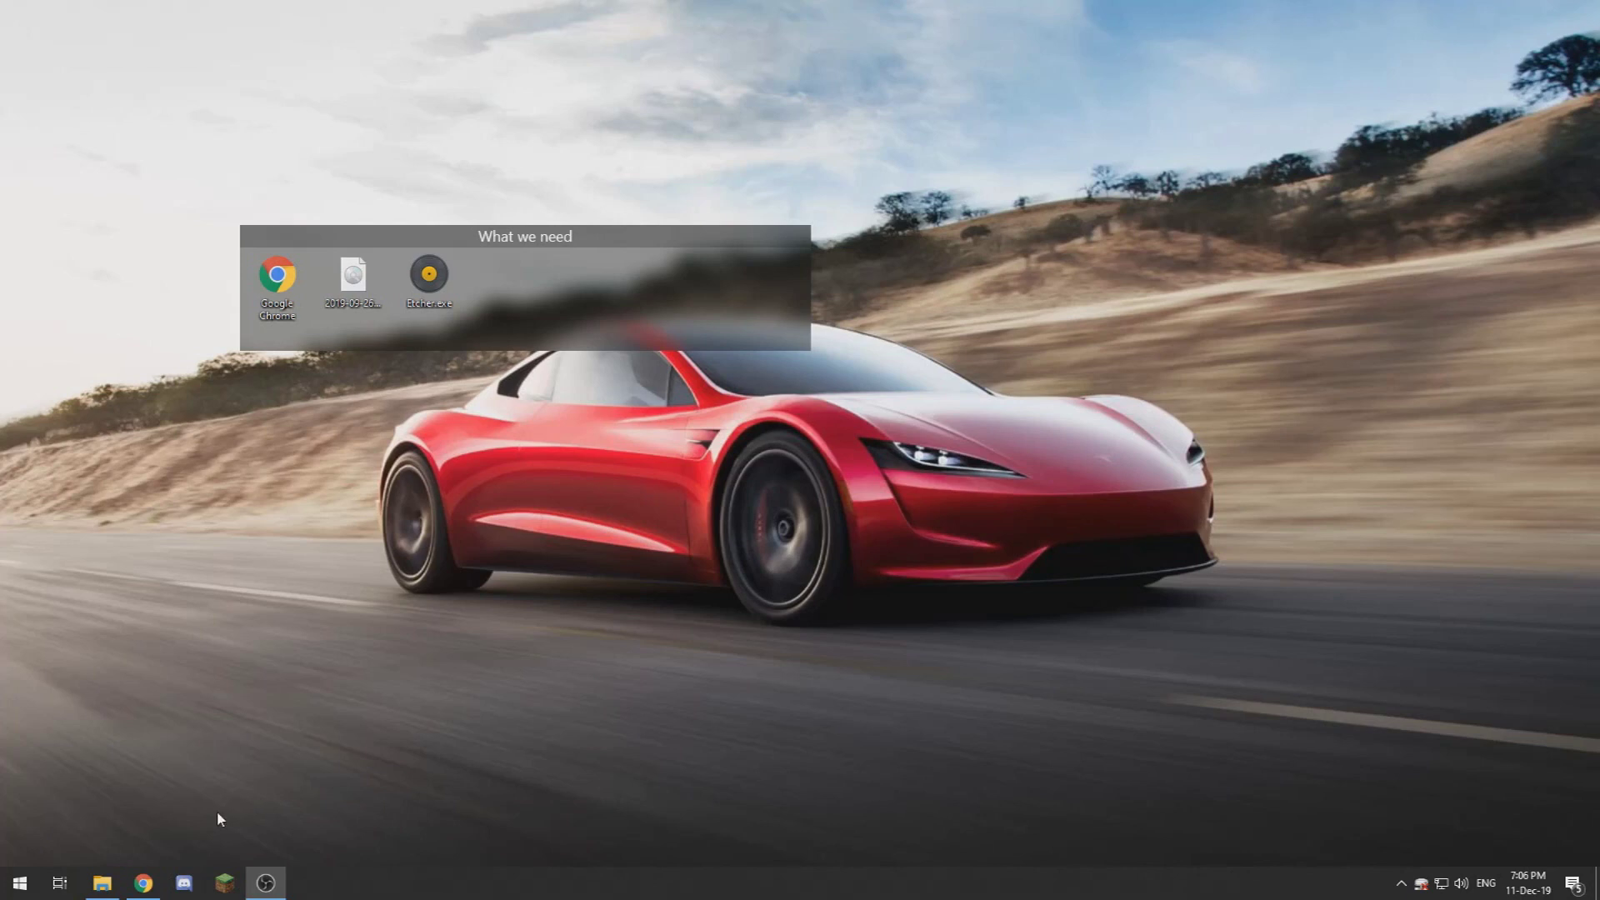
# Open octopi-wpa-supplicant.txt from the boot drive and enter 'domotica' as the Wi-Fi SSID
pyautogui.click(101, 883)
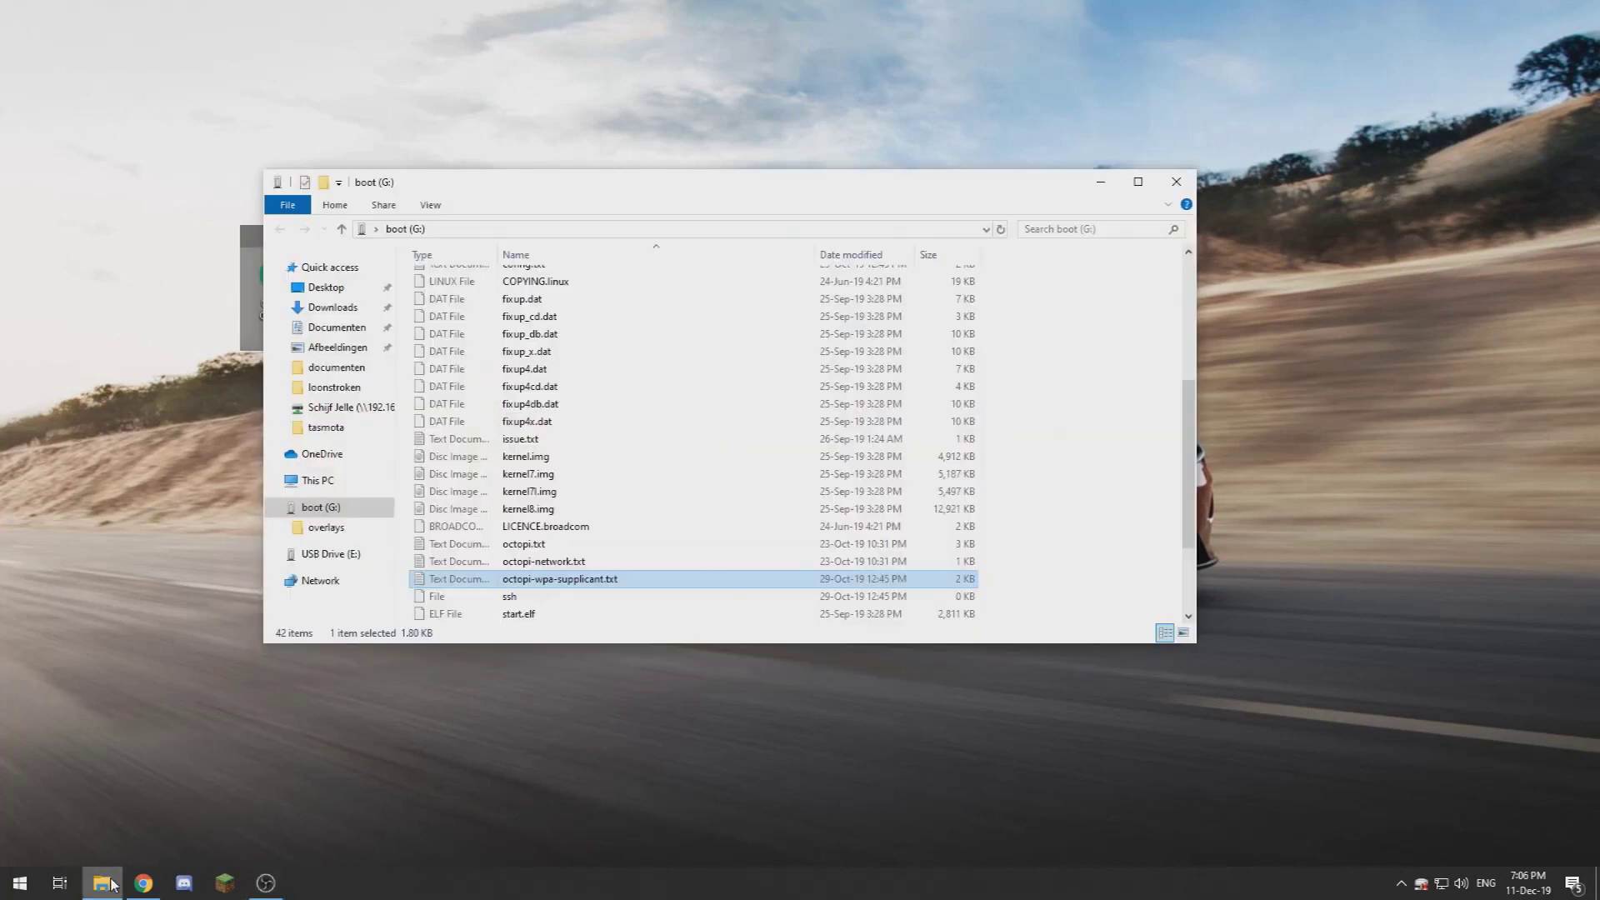
pyautogui.scroll(-2, 565, 483)
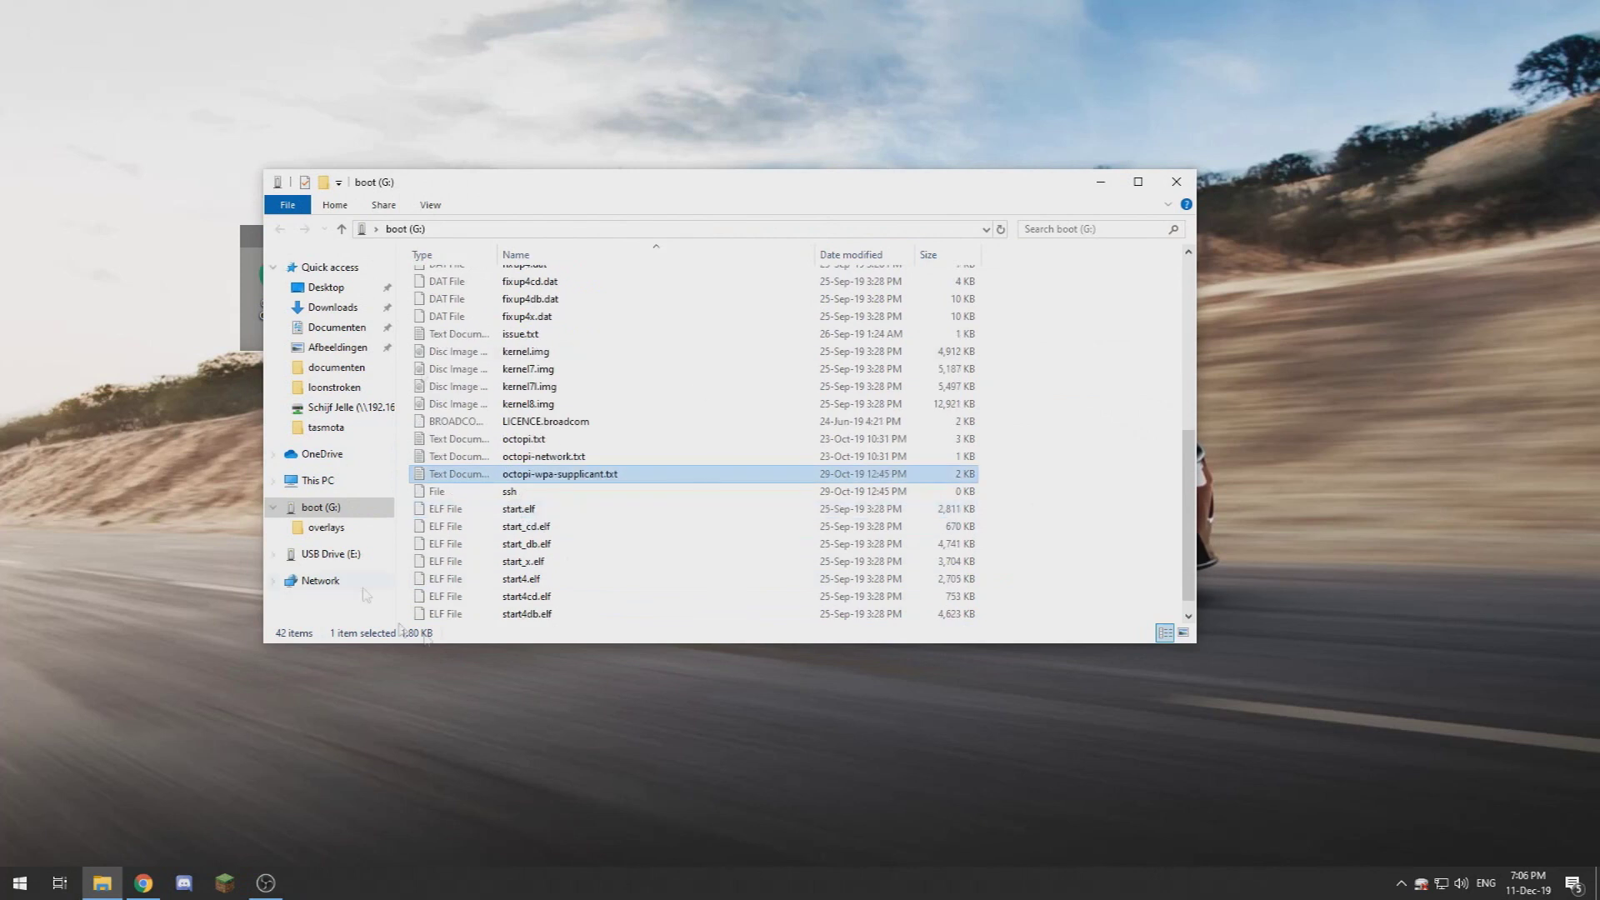
pyautogui.doubleClick(563, 477)
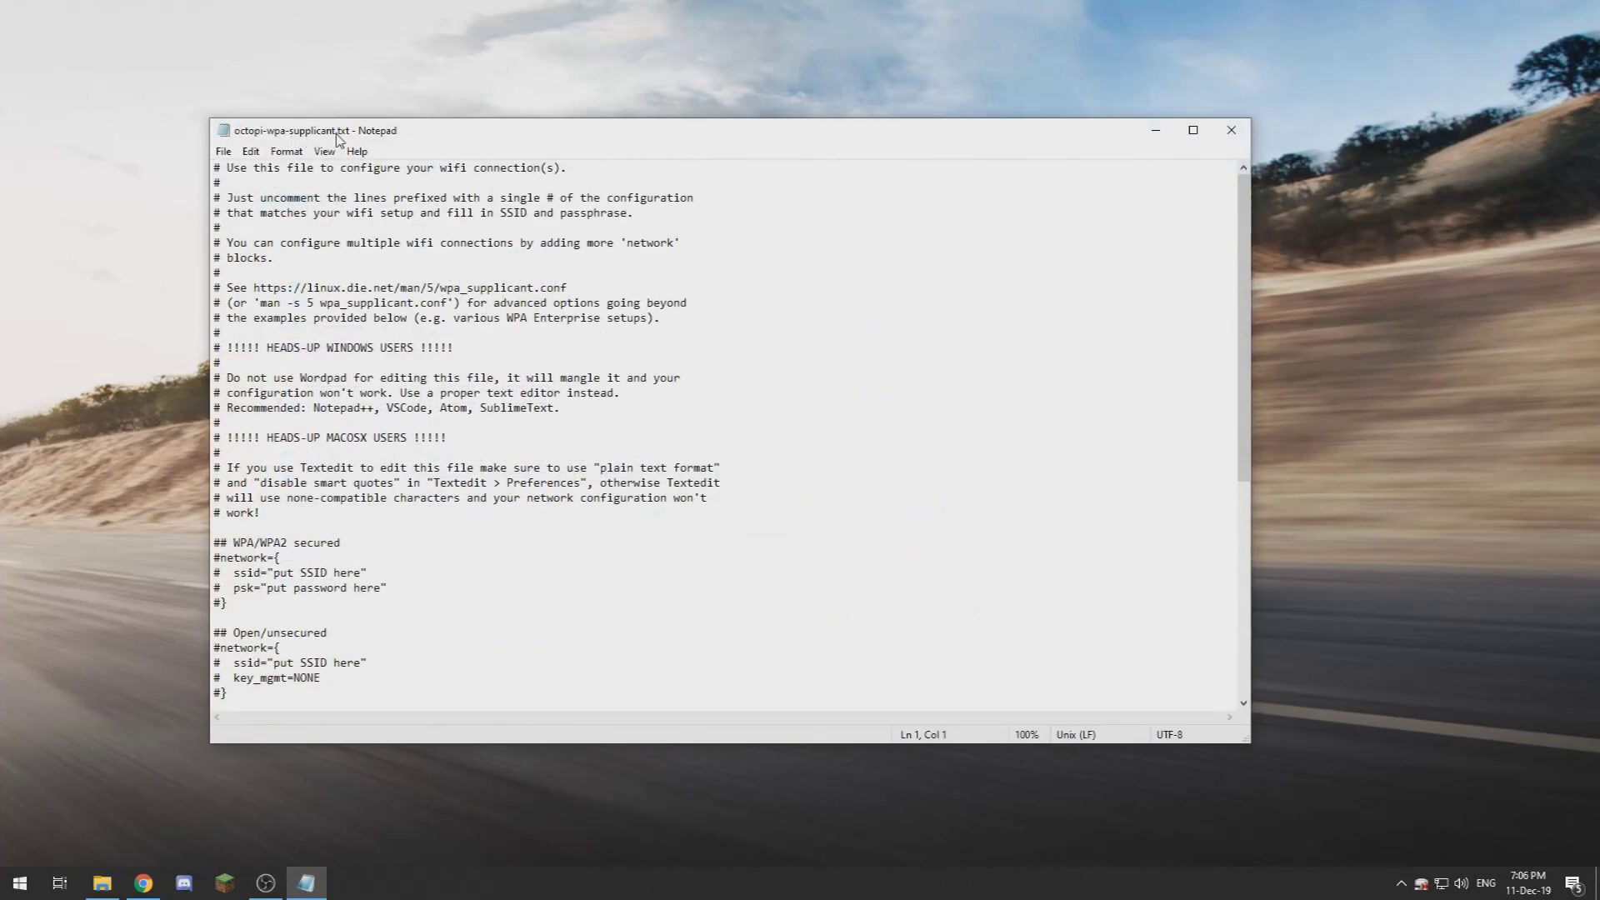
pyautogui.scroll(-1, 348, 586)
pyautogui.scroll(-1, 348, 586)
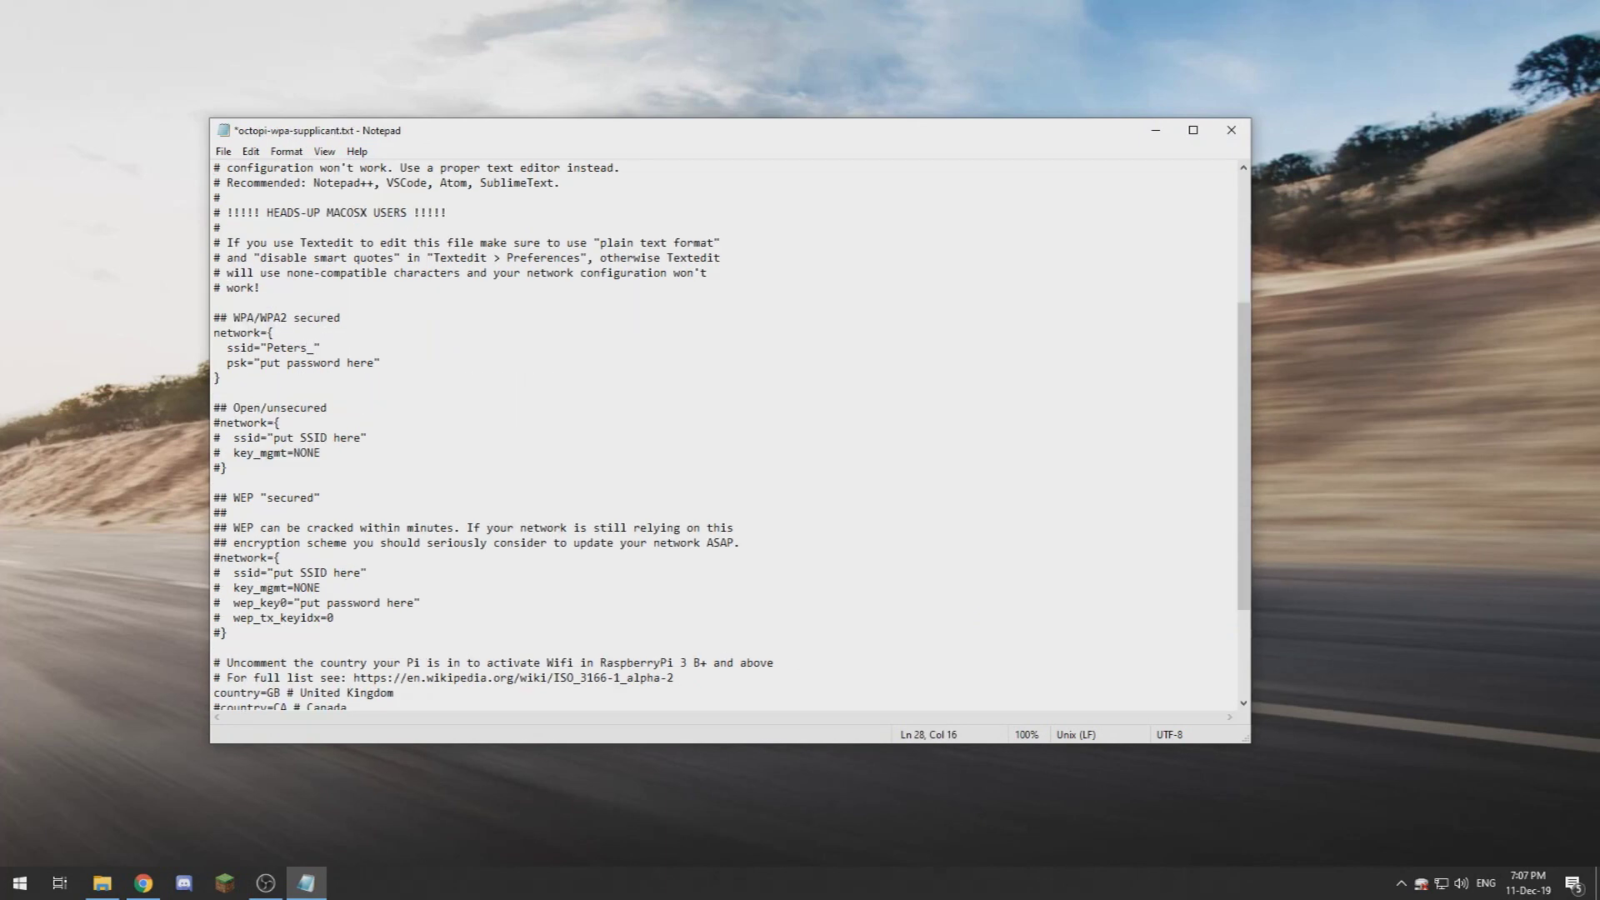
pyautogui.write('domotica')
pyautogui.moveTo(374, 364); pyautogui.dragTo(265, 363)
pyautogui.click(283, 364)
# Find the country code lines and select the Wikipedia ISO country code list address
pyautogui.scroll(-2, 478, 533)
pyautogui.scroll(-2, 478, 533)
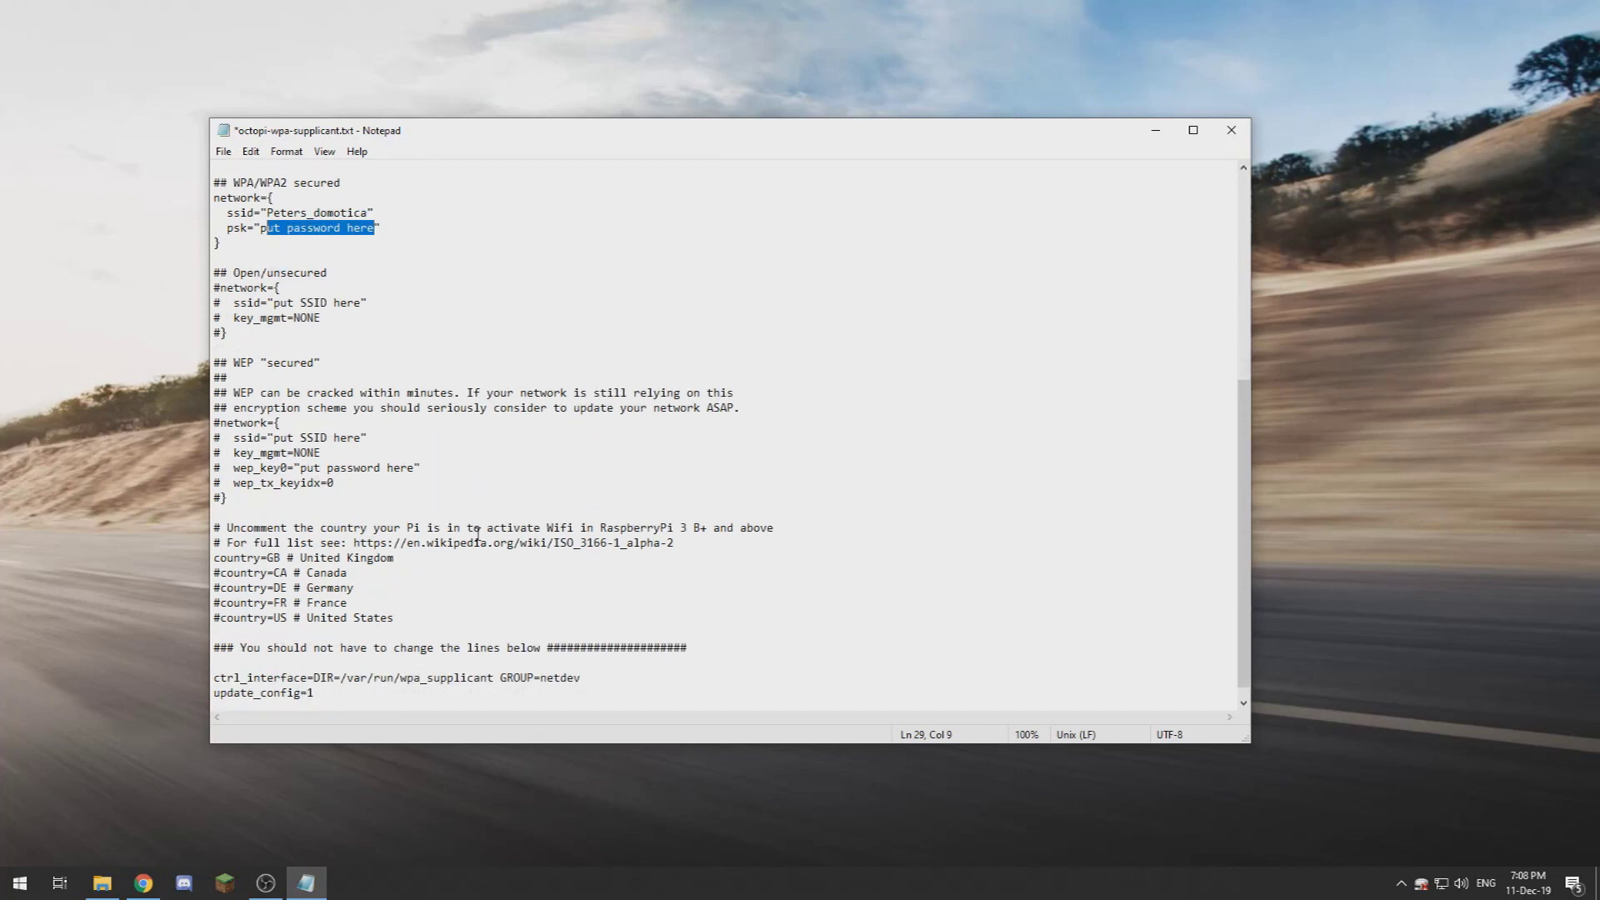
pyautogui.moveTo(215, 542); pyautogui.dragTo(393, 603)
pyautogui.click(350, 587)
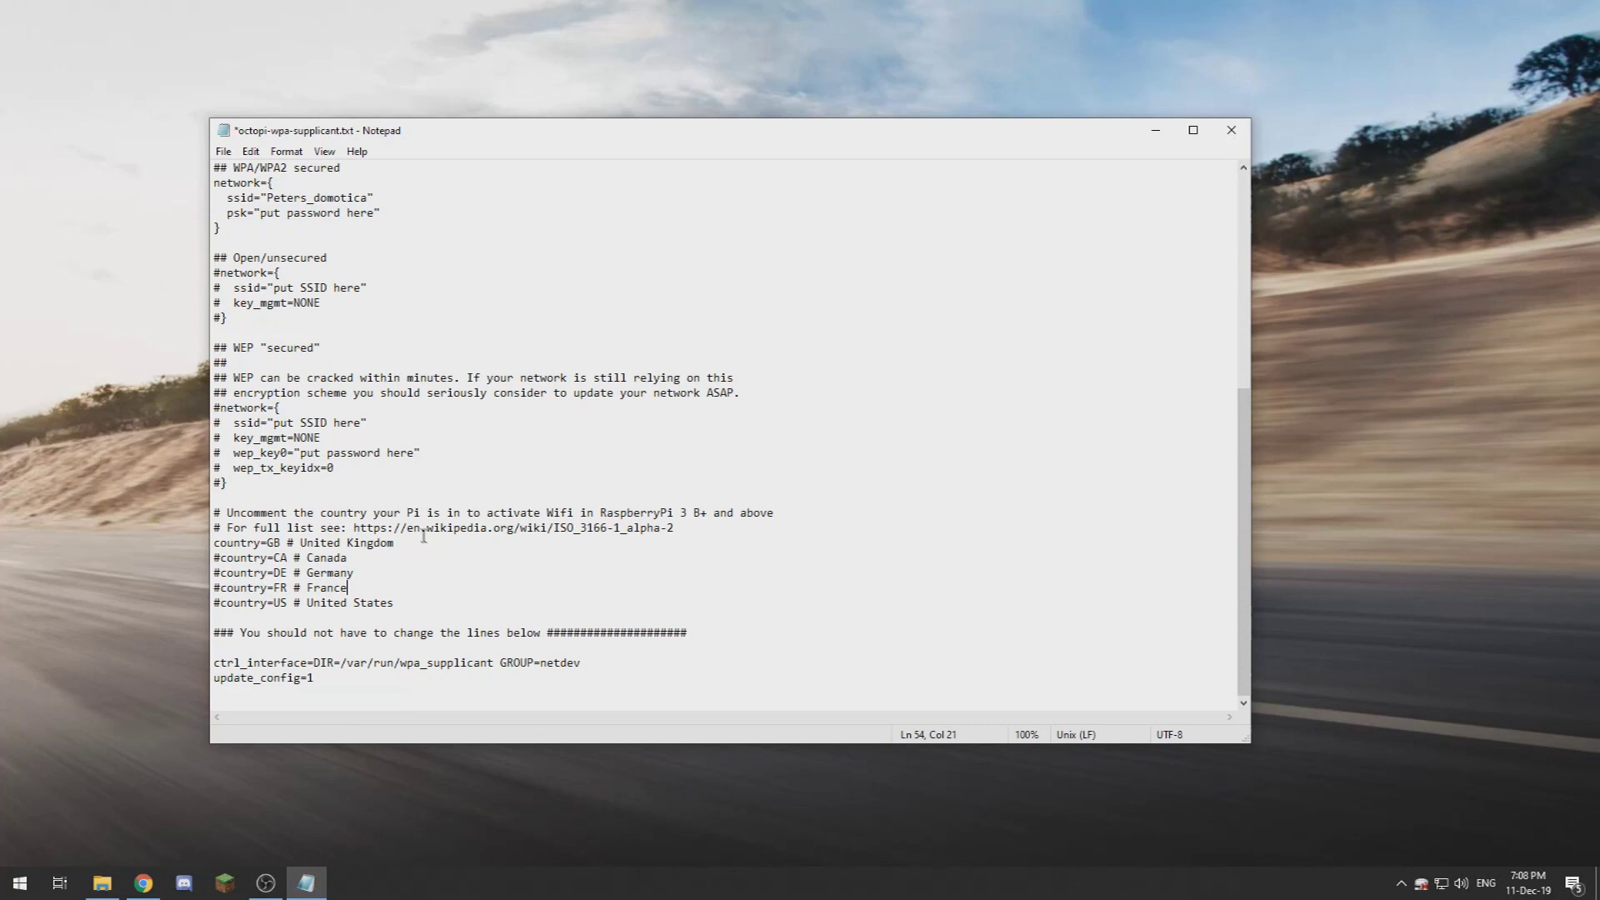
pyautogui.moveTo(674, 527); pyautogui.dragTo(354, 527)
pyautogui.hotkey('ctrl', 'c')
pyautogui.click(143, 883)
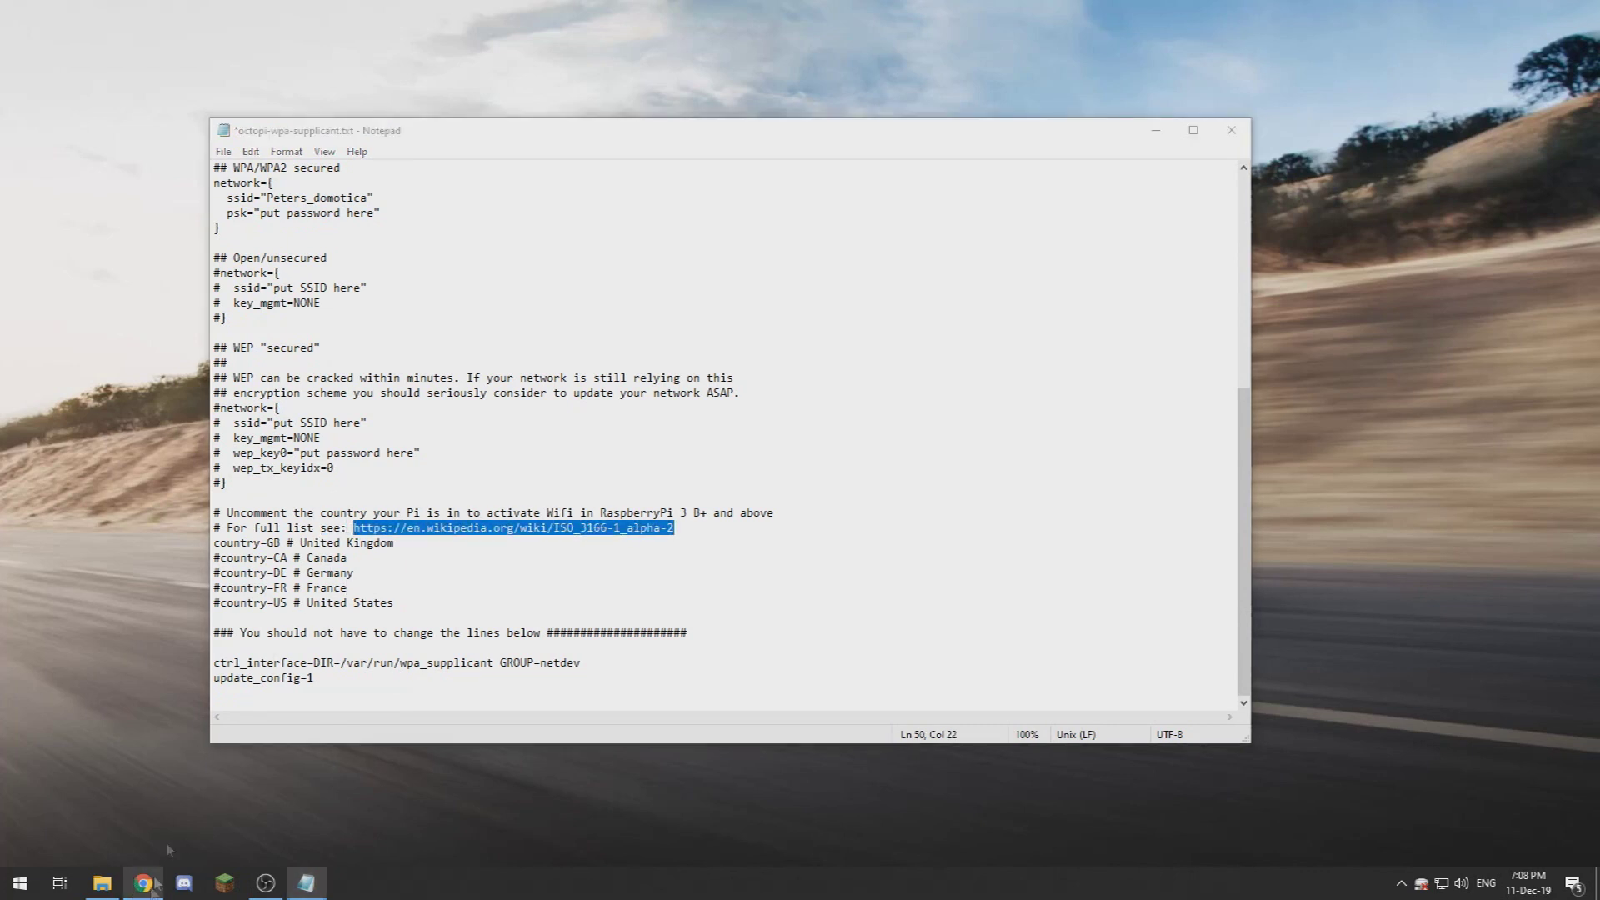
# Load the ISO 3166-1 alpha-2 page in a new tab and find Netherlands' code, NL
pyautogui.click(445, 18)
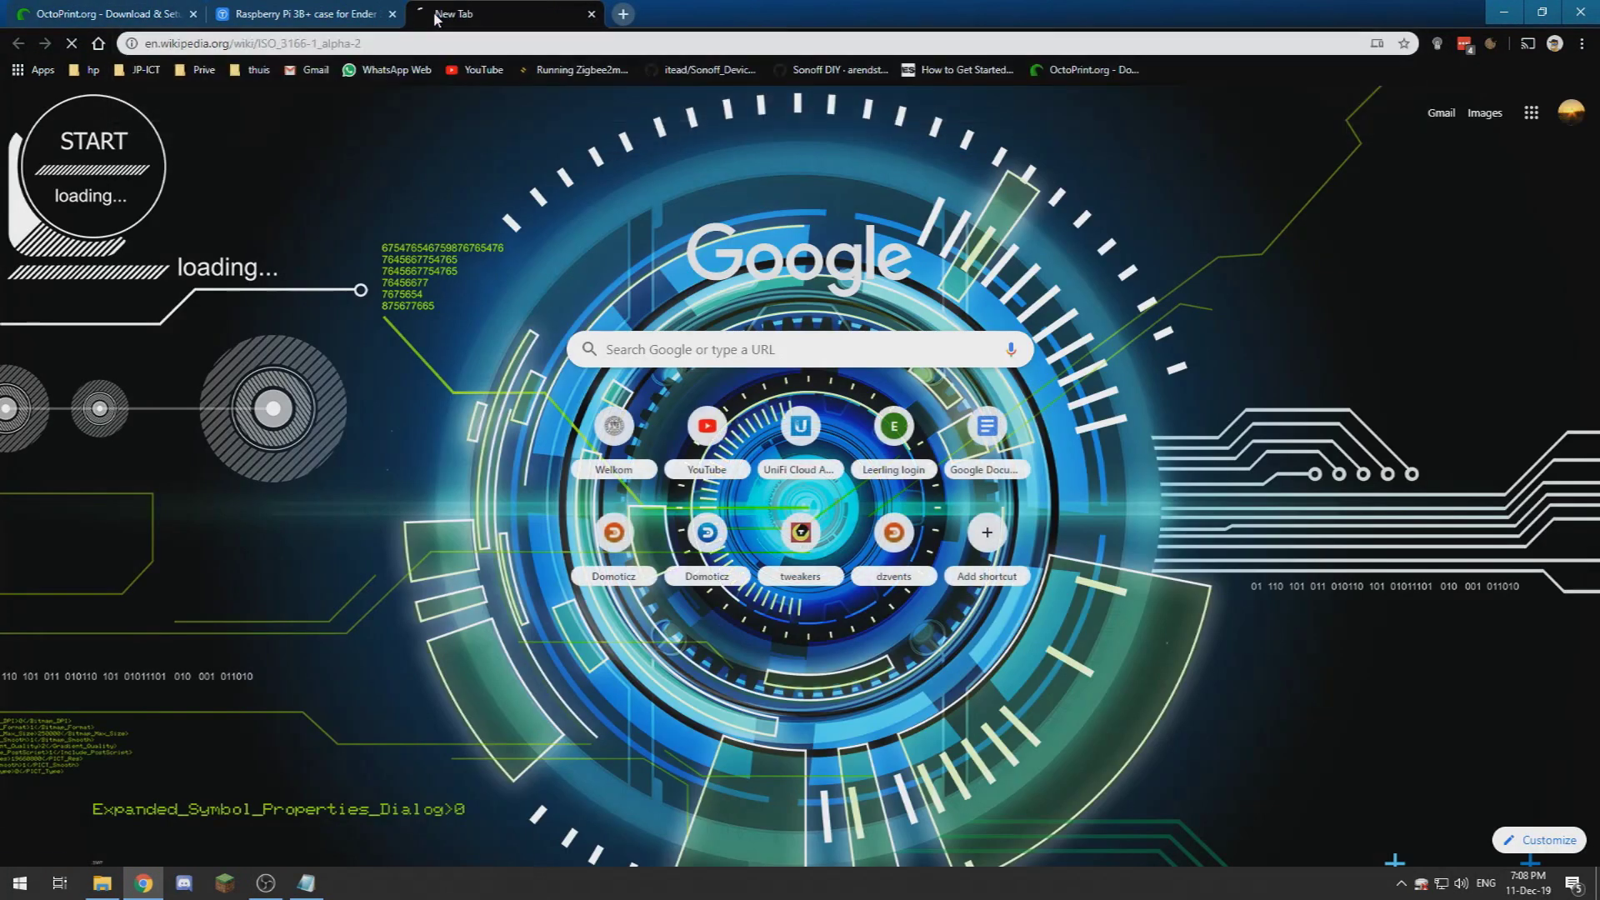
pyautogui.hotkey('ctrl', 'v')
pyautogui.press('Return')
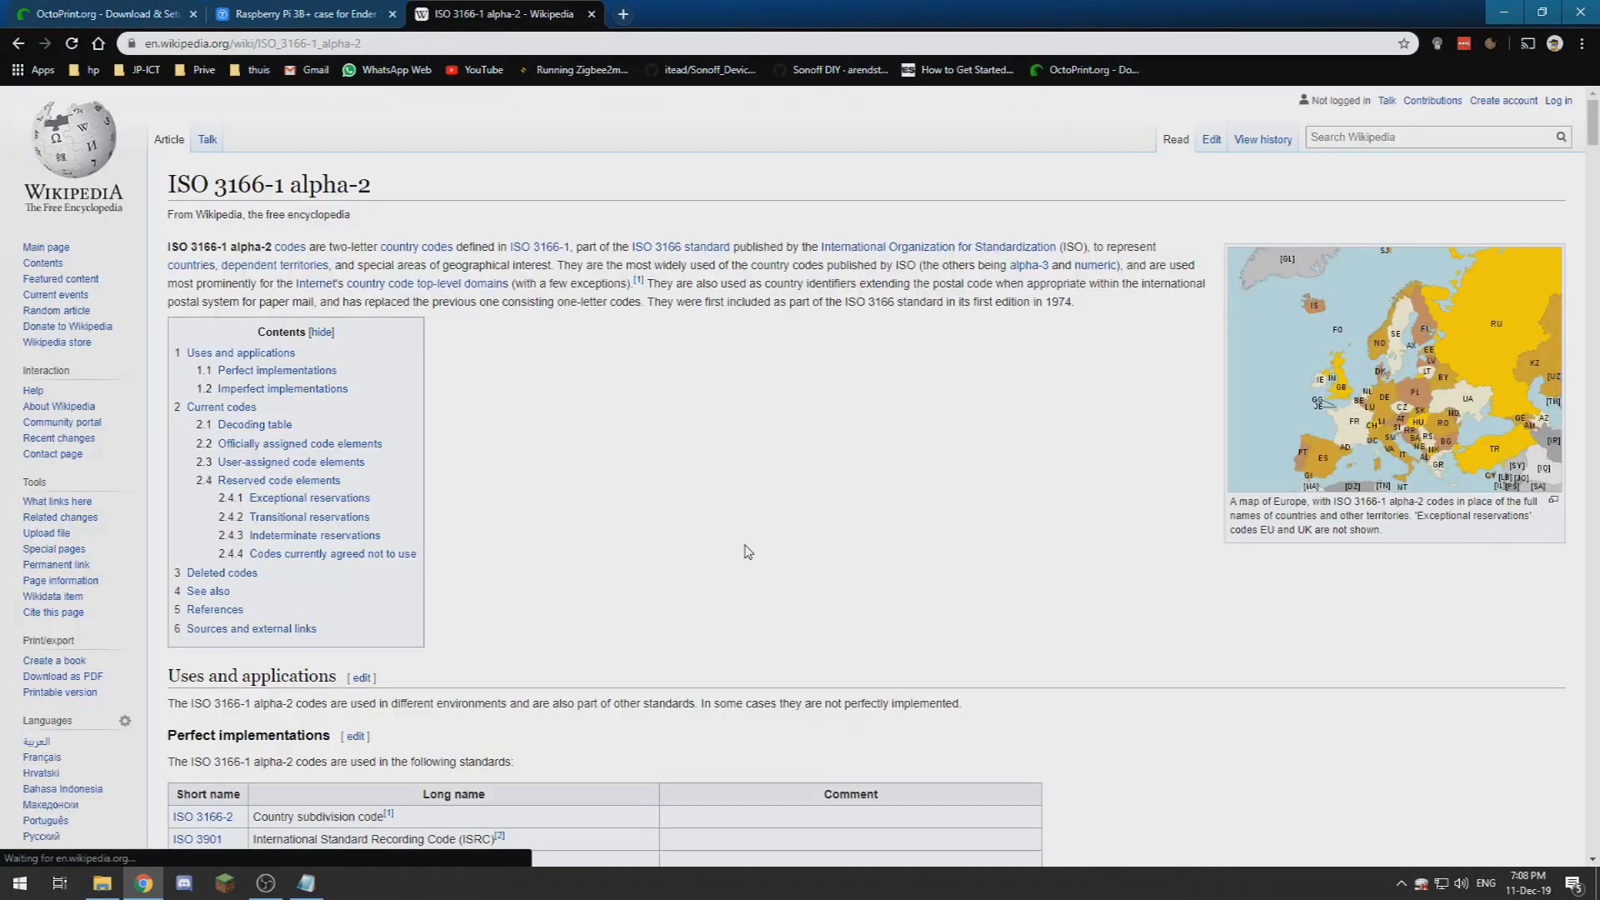
pyautogui.hotkey('ctrl', 'f')
pyautogui.write('neth')
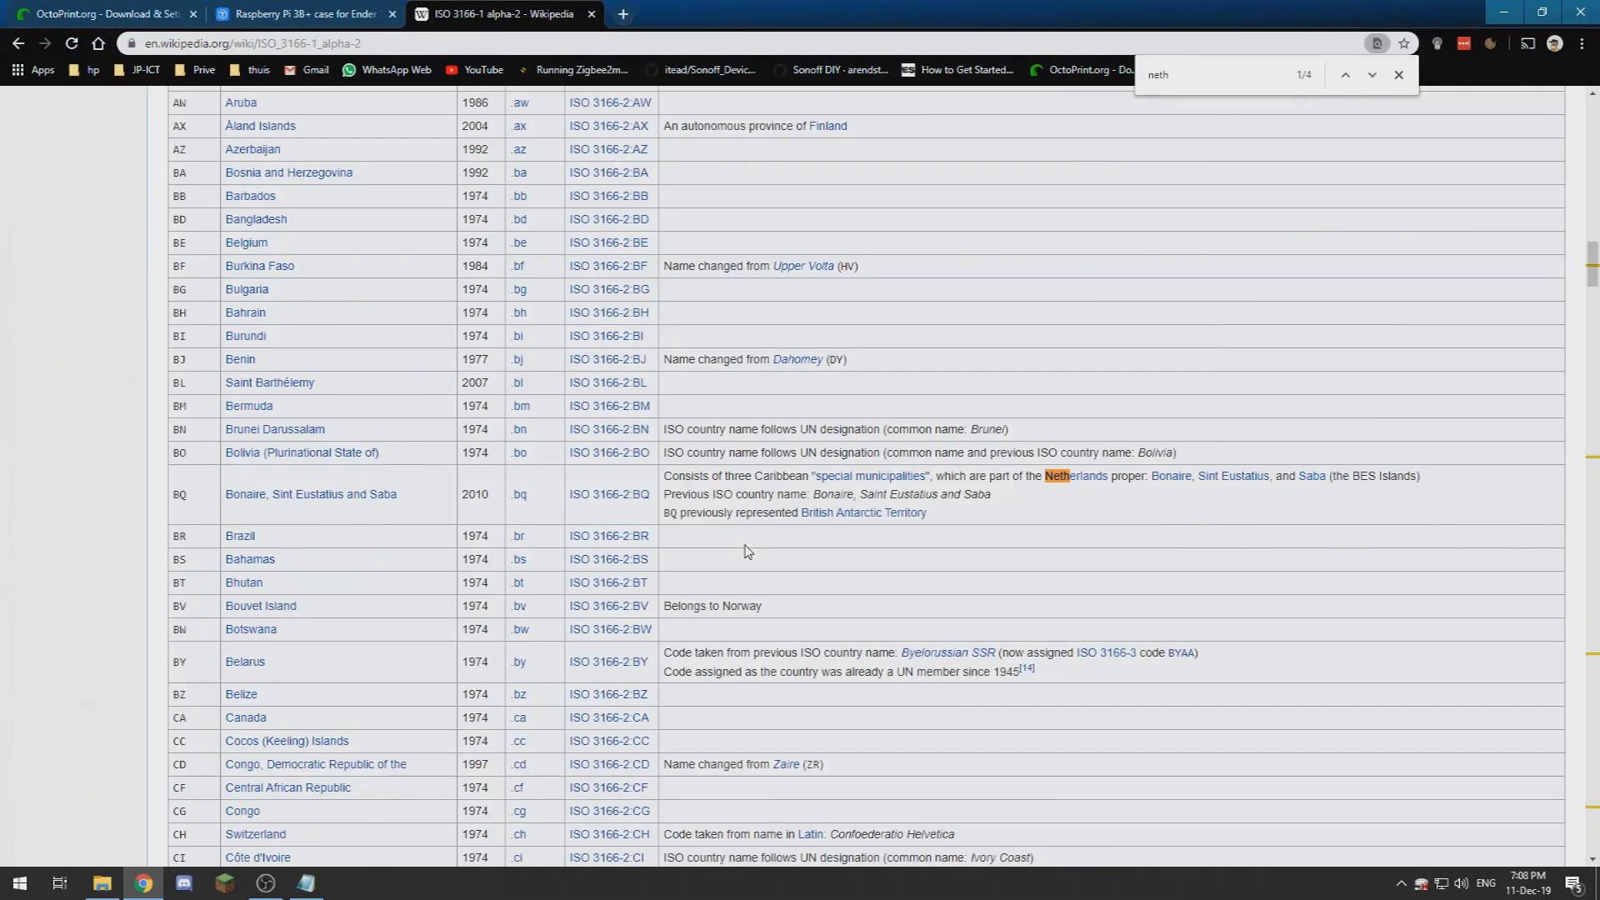
pyautogui.write('erlands')
pyautogui.press('Return')
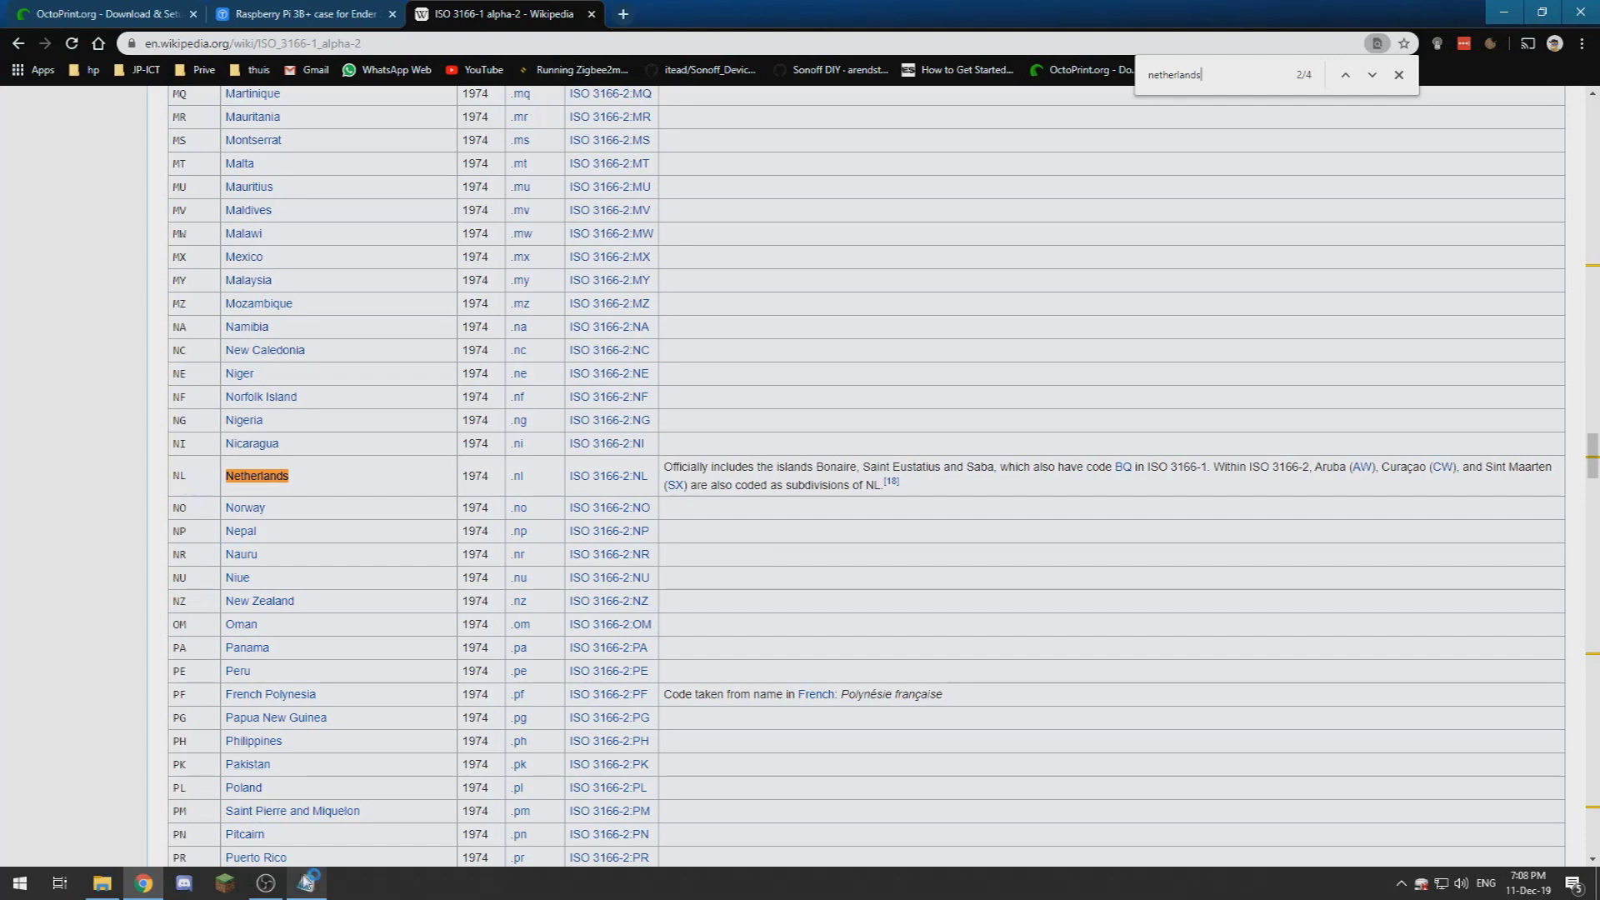
# Change country=GB to country=NL in the Wi-Fi file, leaving it unsaved
pyautogui.click(308, 884)
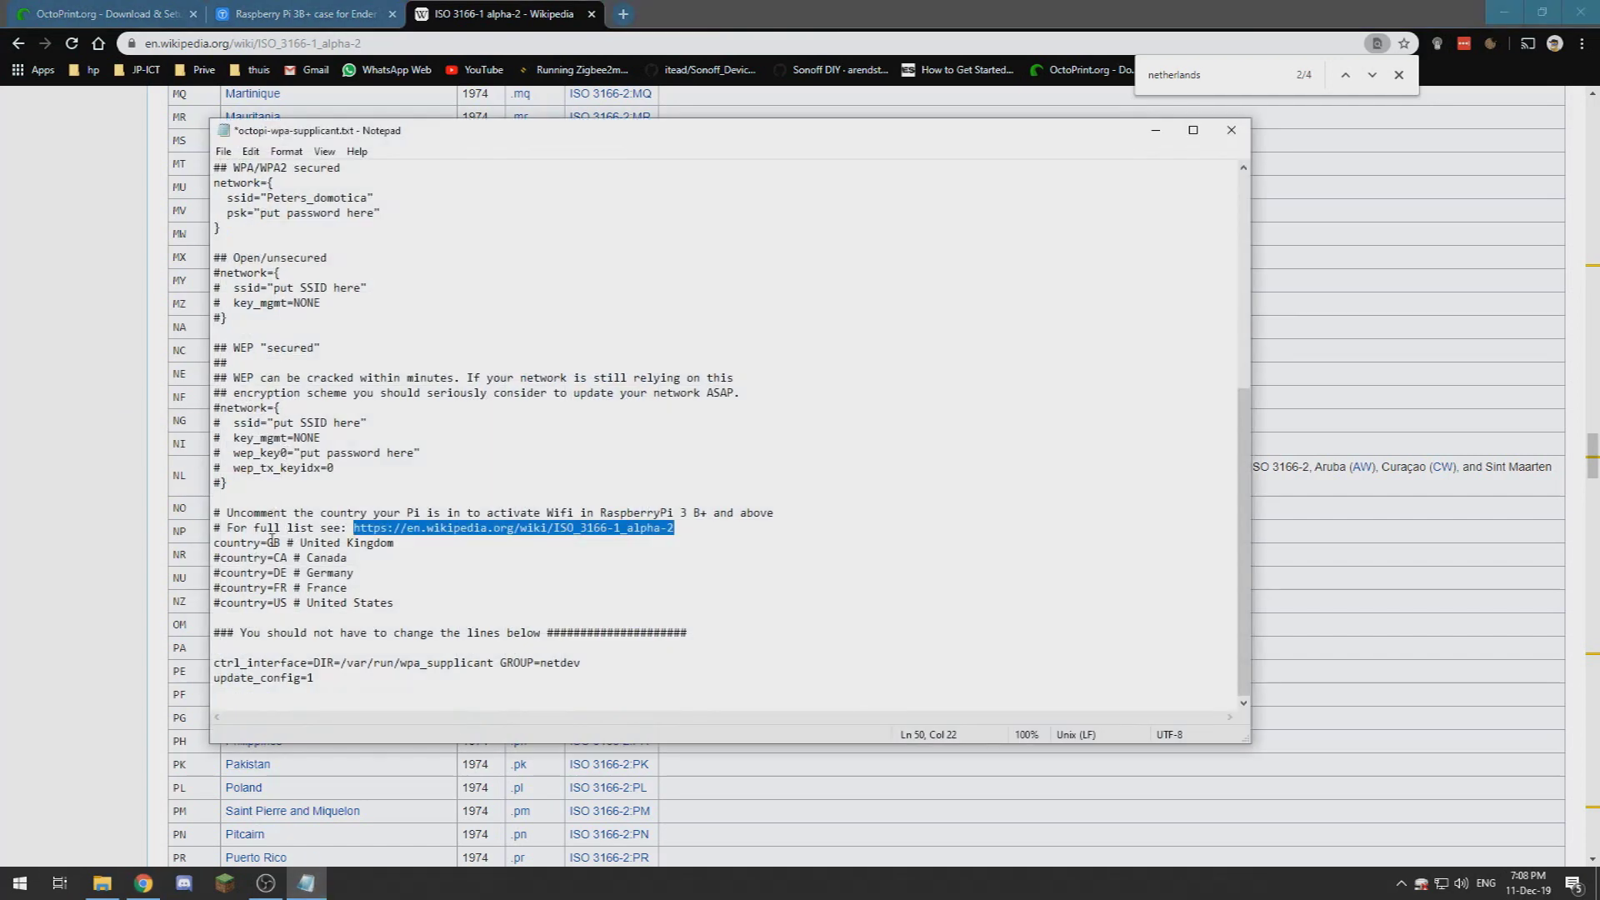
pyautogui.click(284, 542)
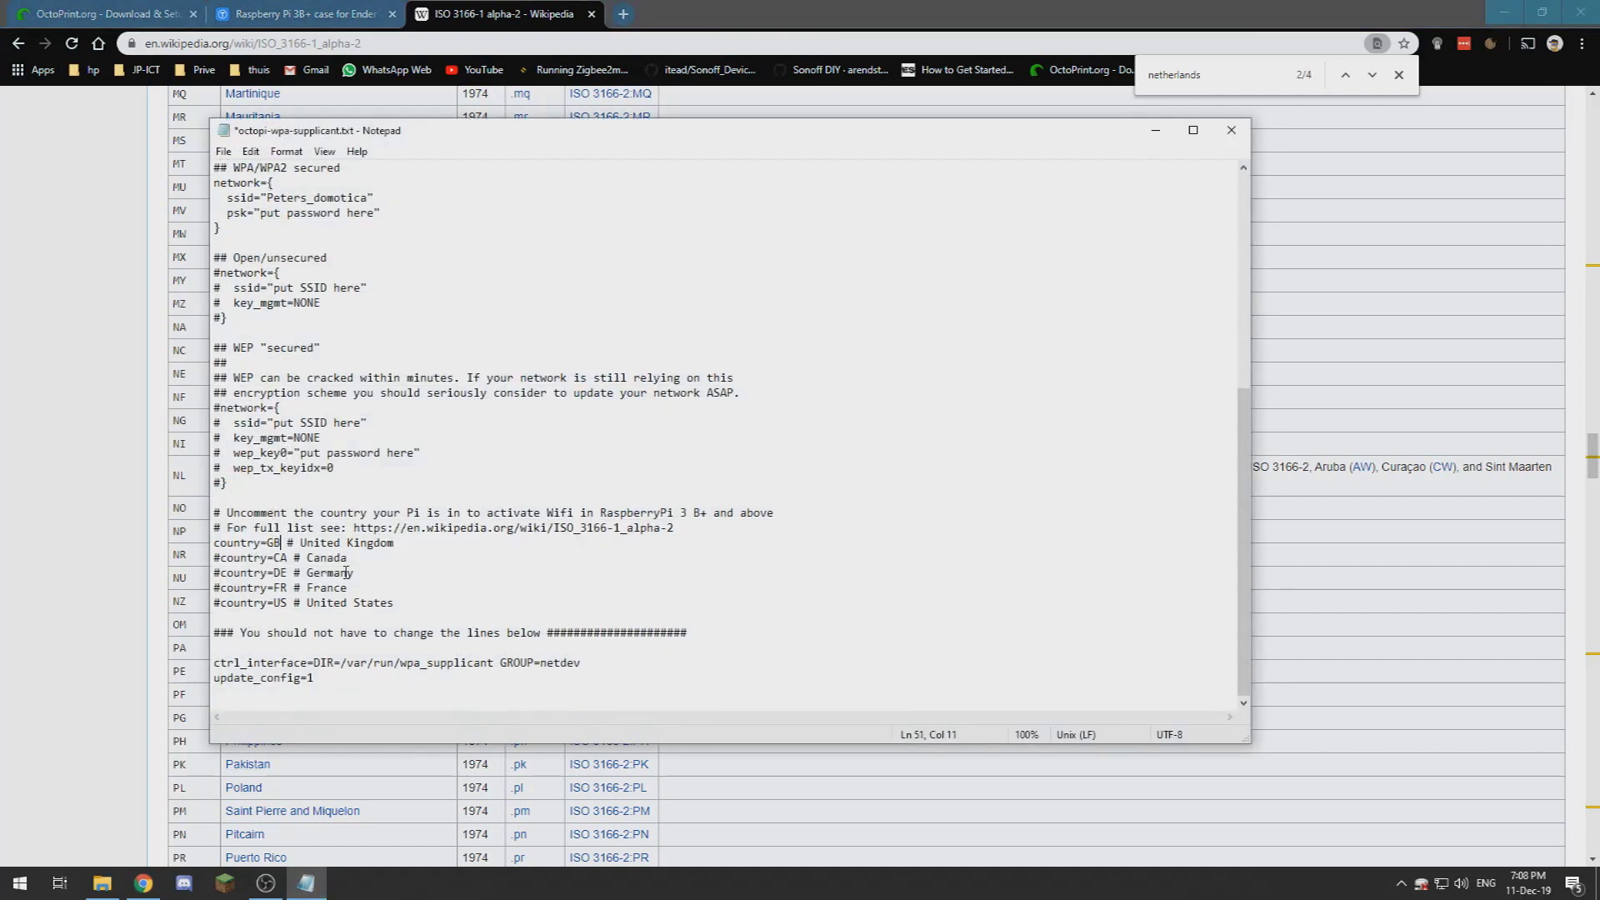
pyautogui.press('BackSpace')
pyautogui.press('BackSpace')
pyautogui.write('NL')
pyautogui.click(225, 151)
pyautogui.click(613, 246)
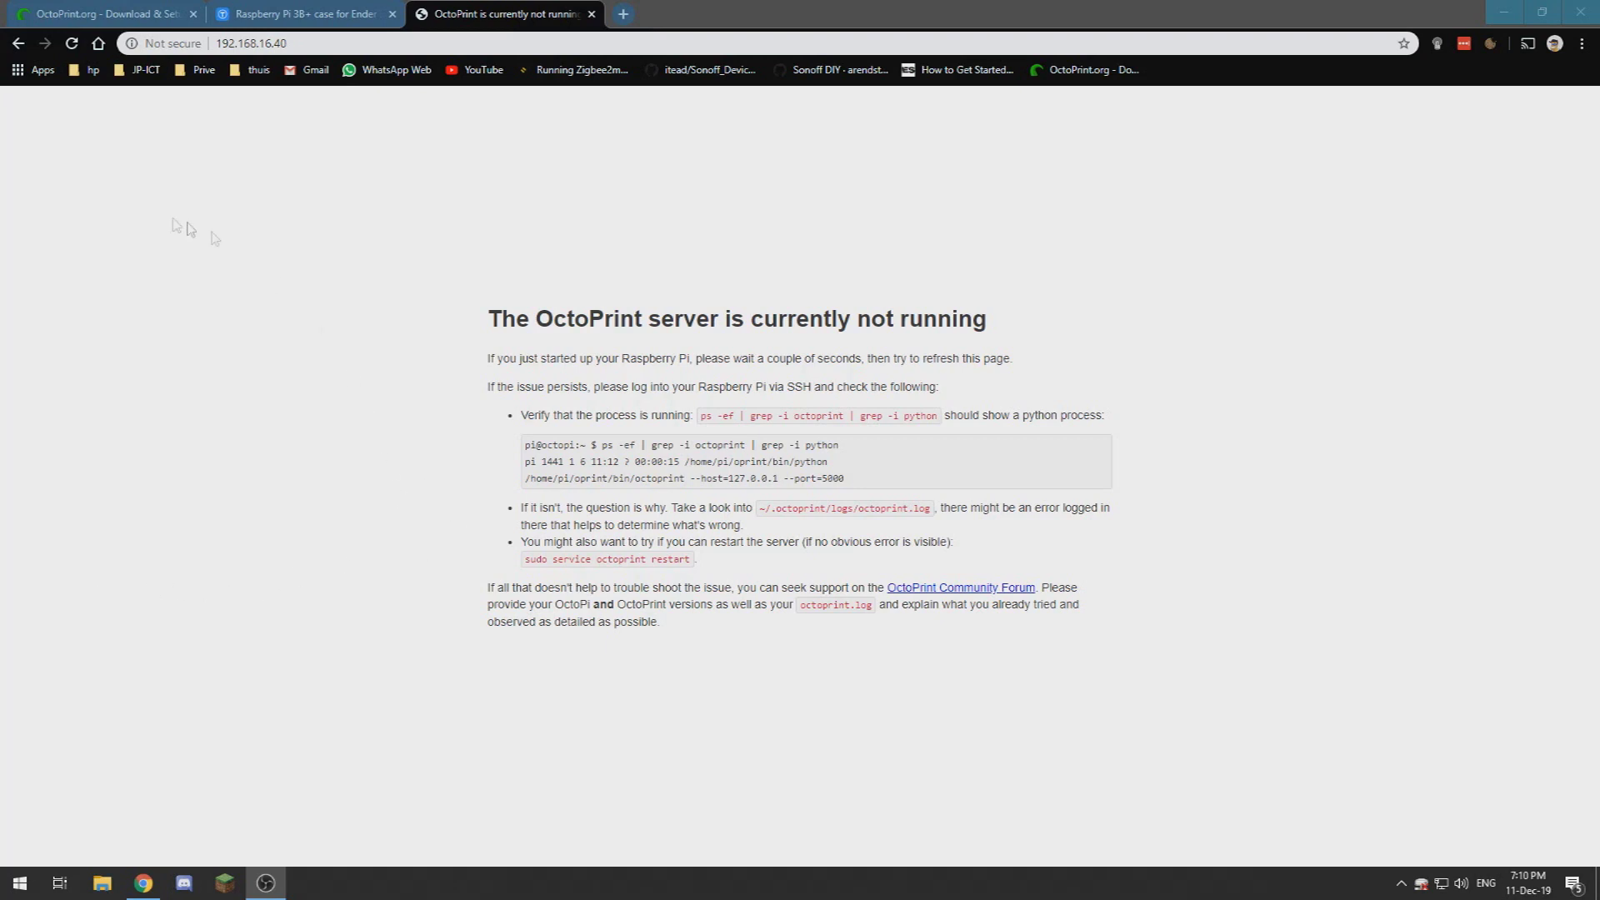
# Confirm the 192.168.16.40 address and reload until the OctoPrint server responds
pyautogui.moveTo(217, 44); pyautogui.dragTo(284, 41)
pyautogui.click(321, 40)
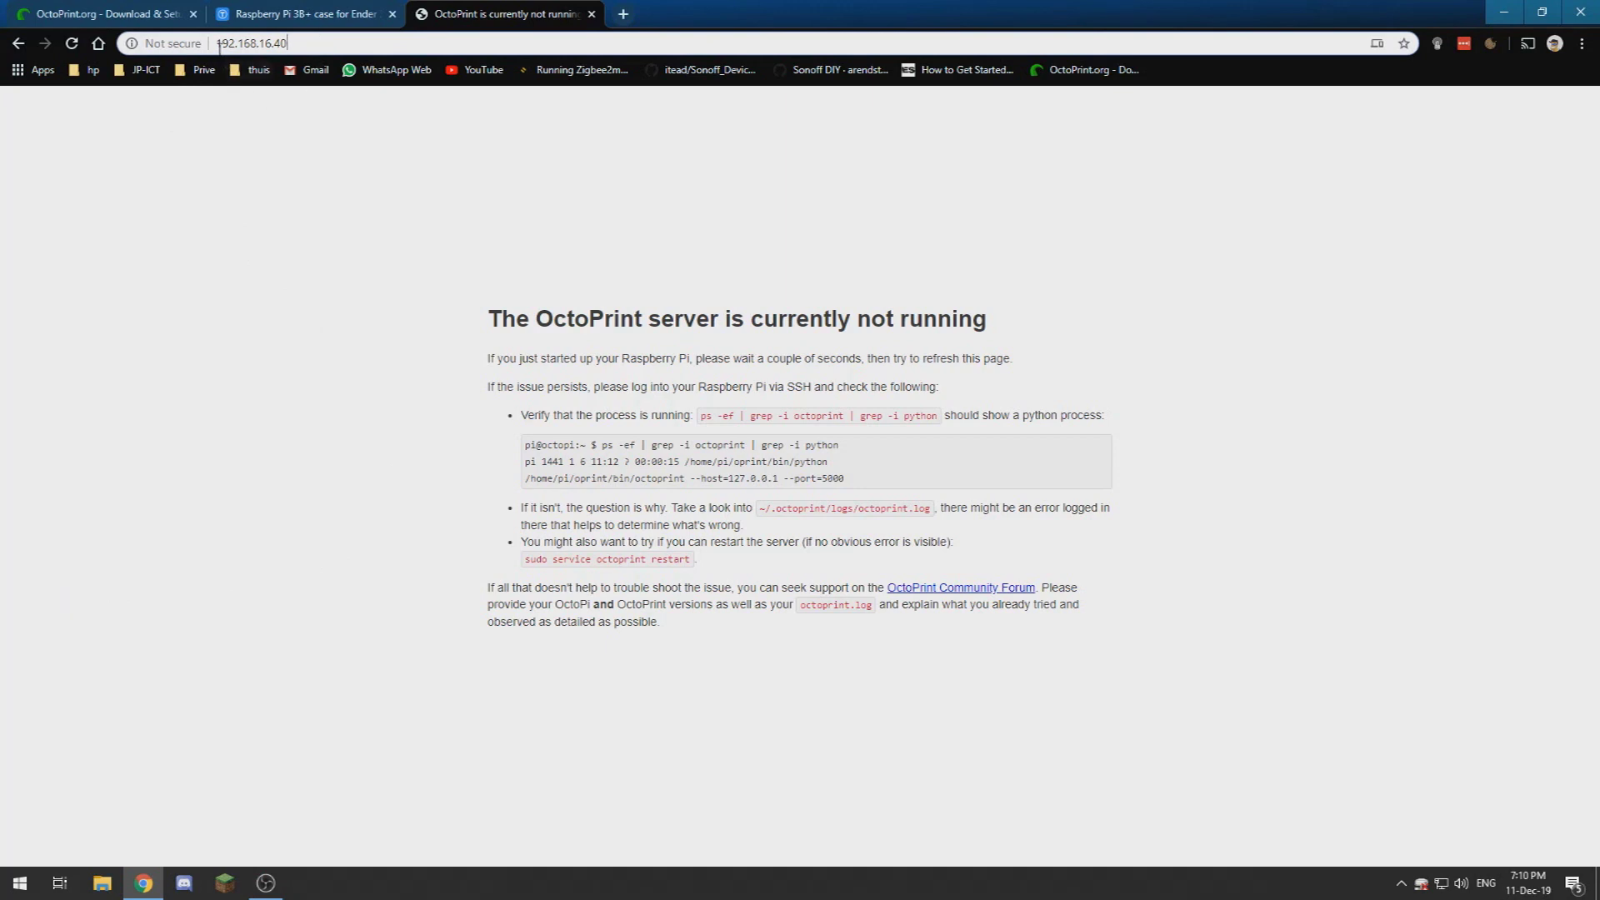
pyautogui.moveTo(218, 43); pyautogui.dragTo(302, 43)
pyautogui.click(173, 213)
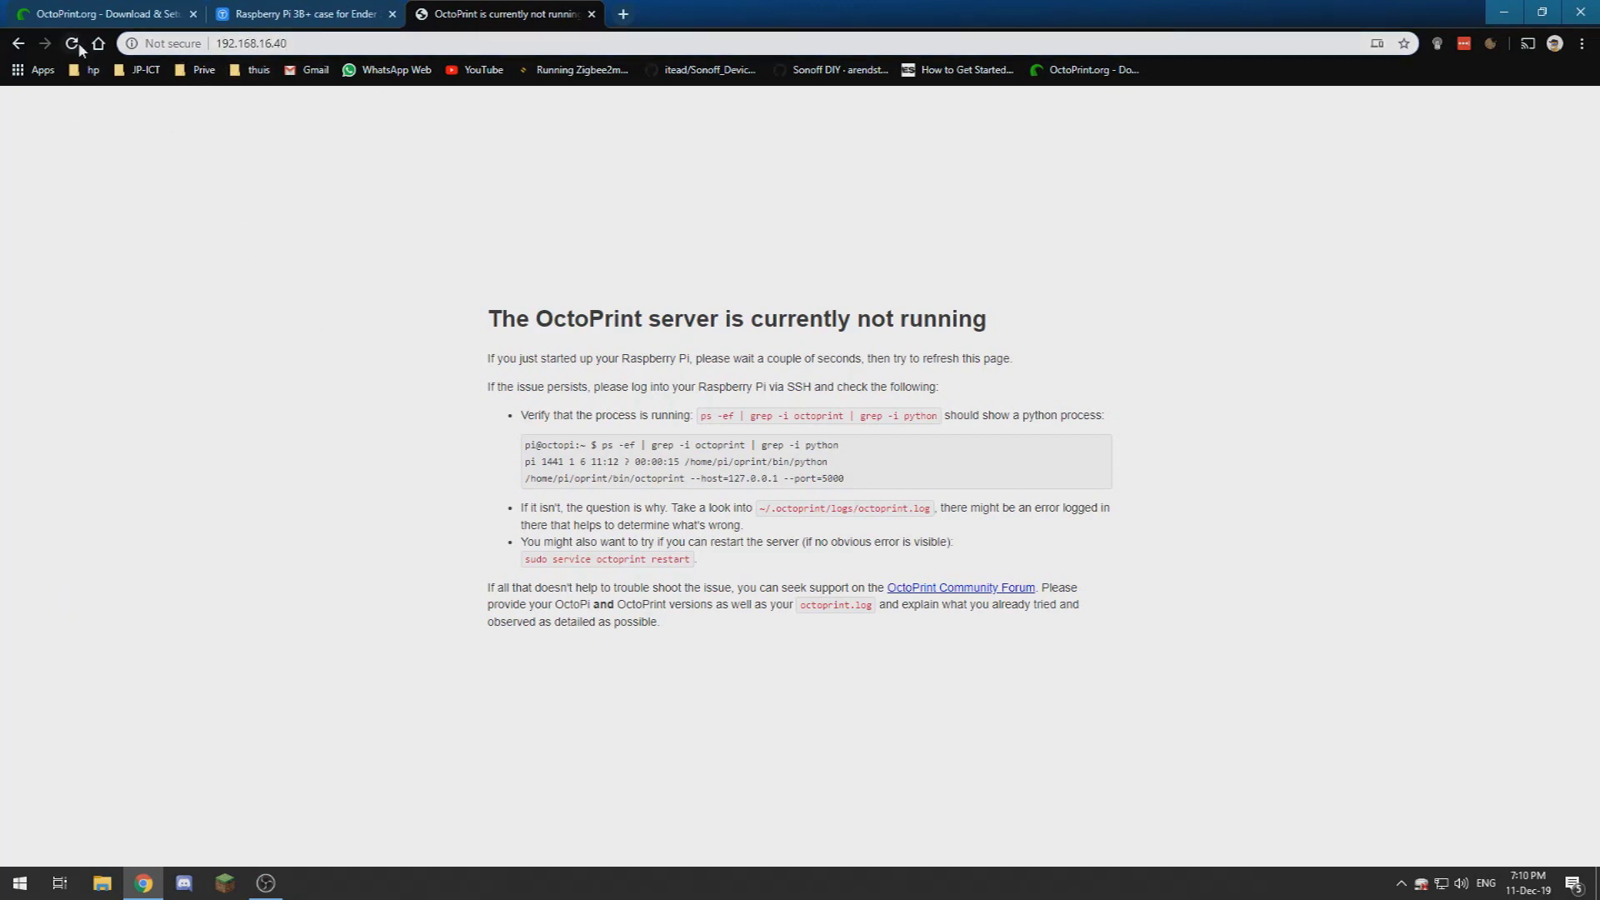
pyautogui.click(75, 44)
pyautogui.press('F5')
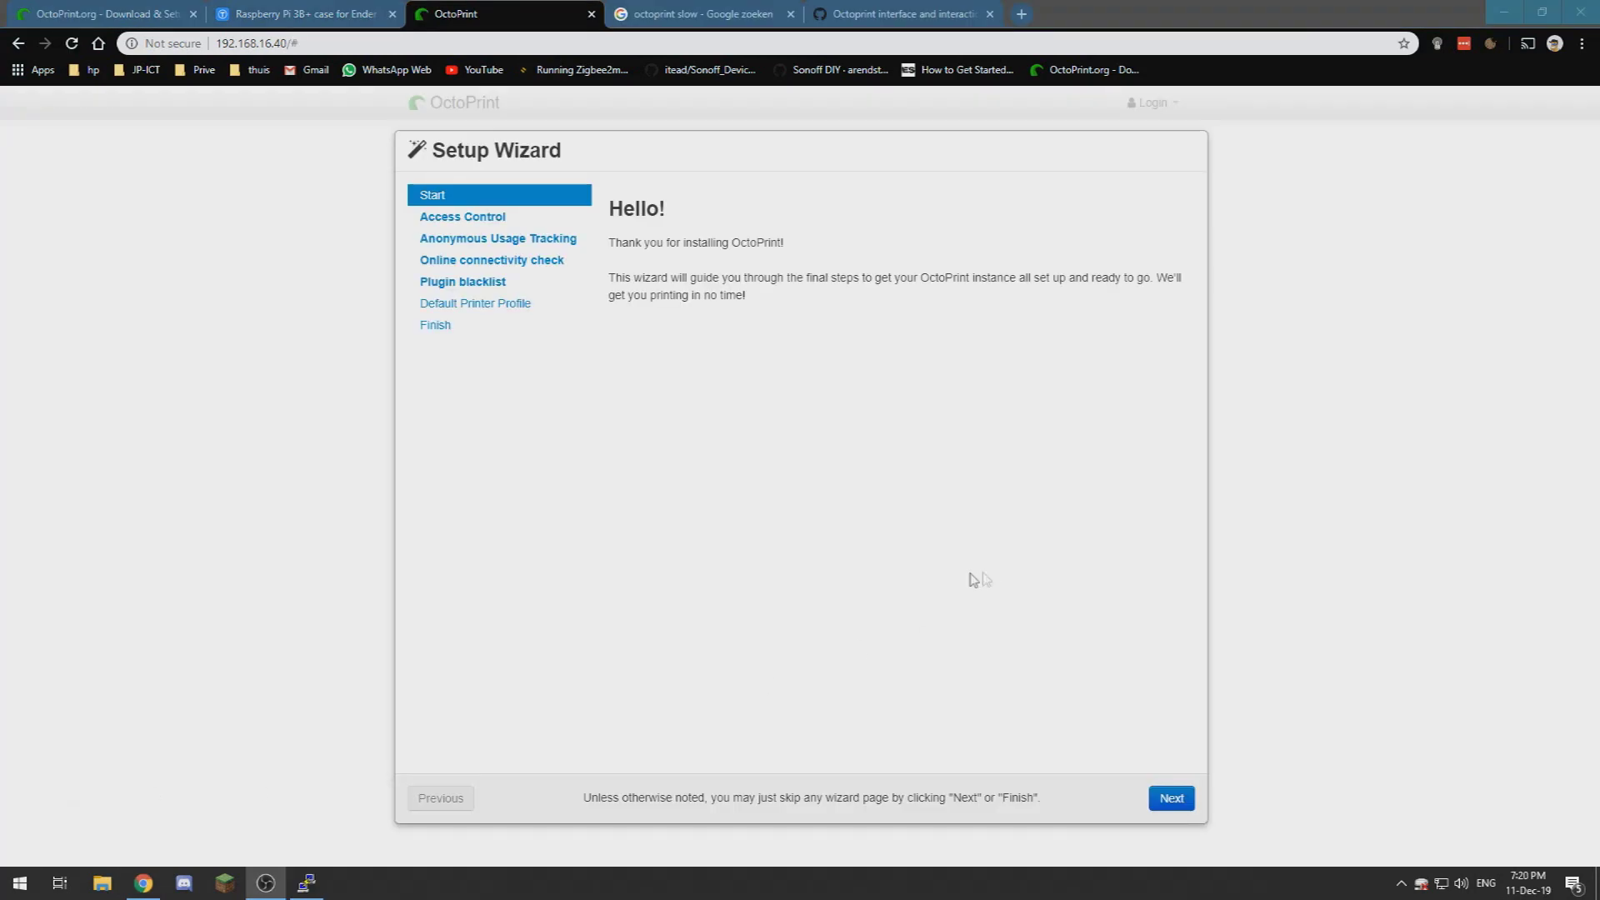
# Move the loaded Setup Wizard past its Hello page to Access Control
pyautogui.moveTo(220, 43); pyautogui.dragTo(315, 44)
pyautogui.click(315, 44)
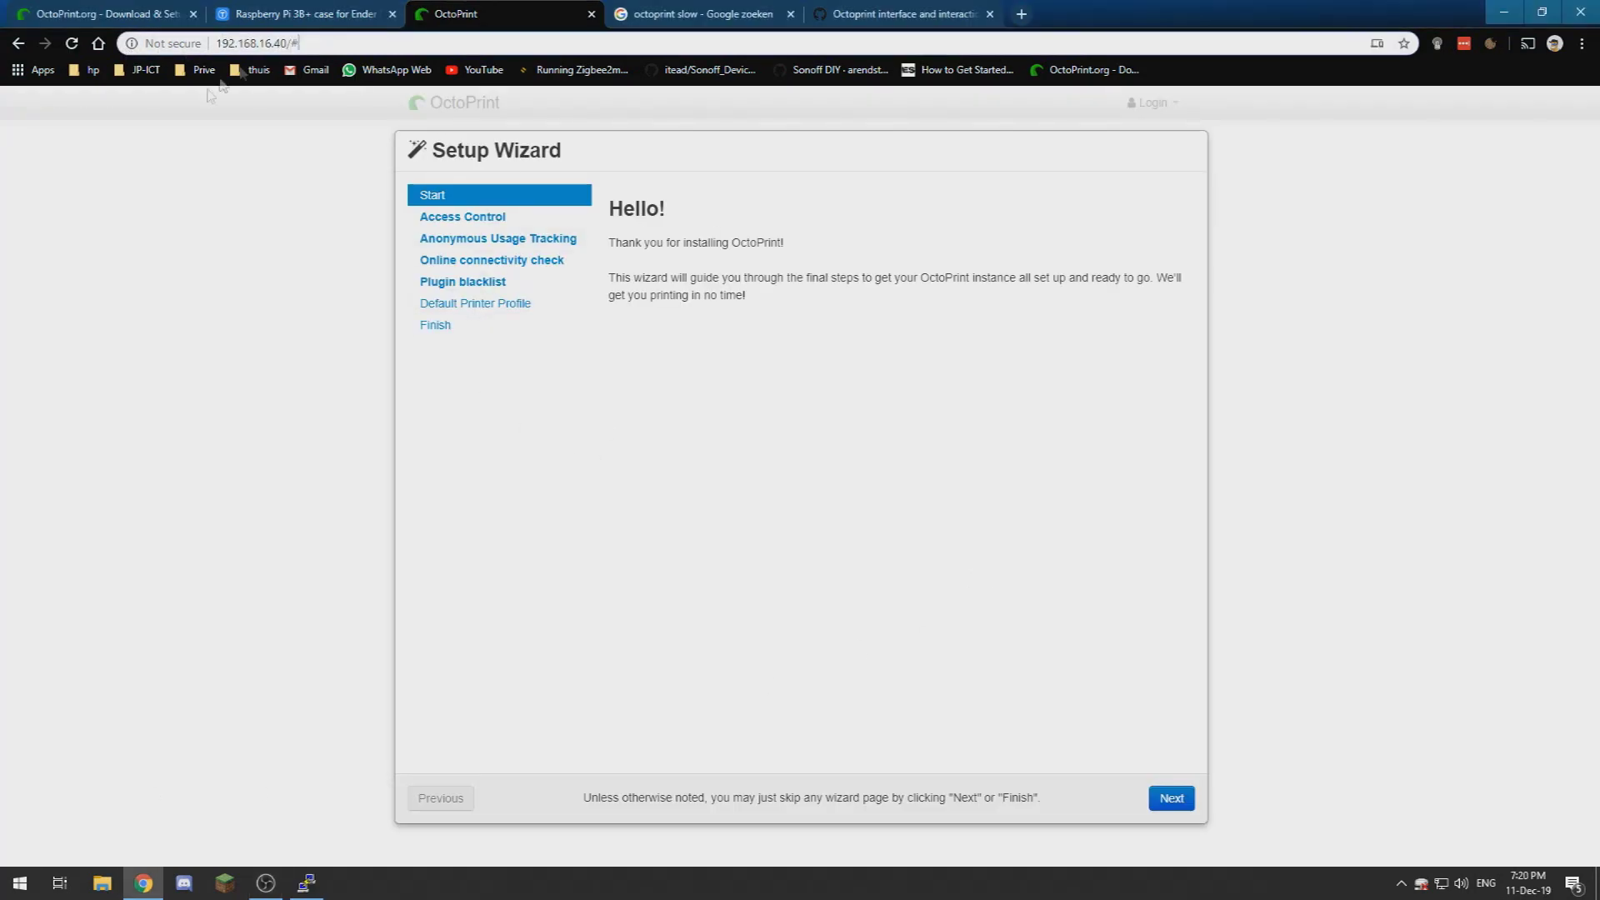
pyautogui.click(862, 488)
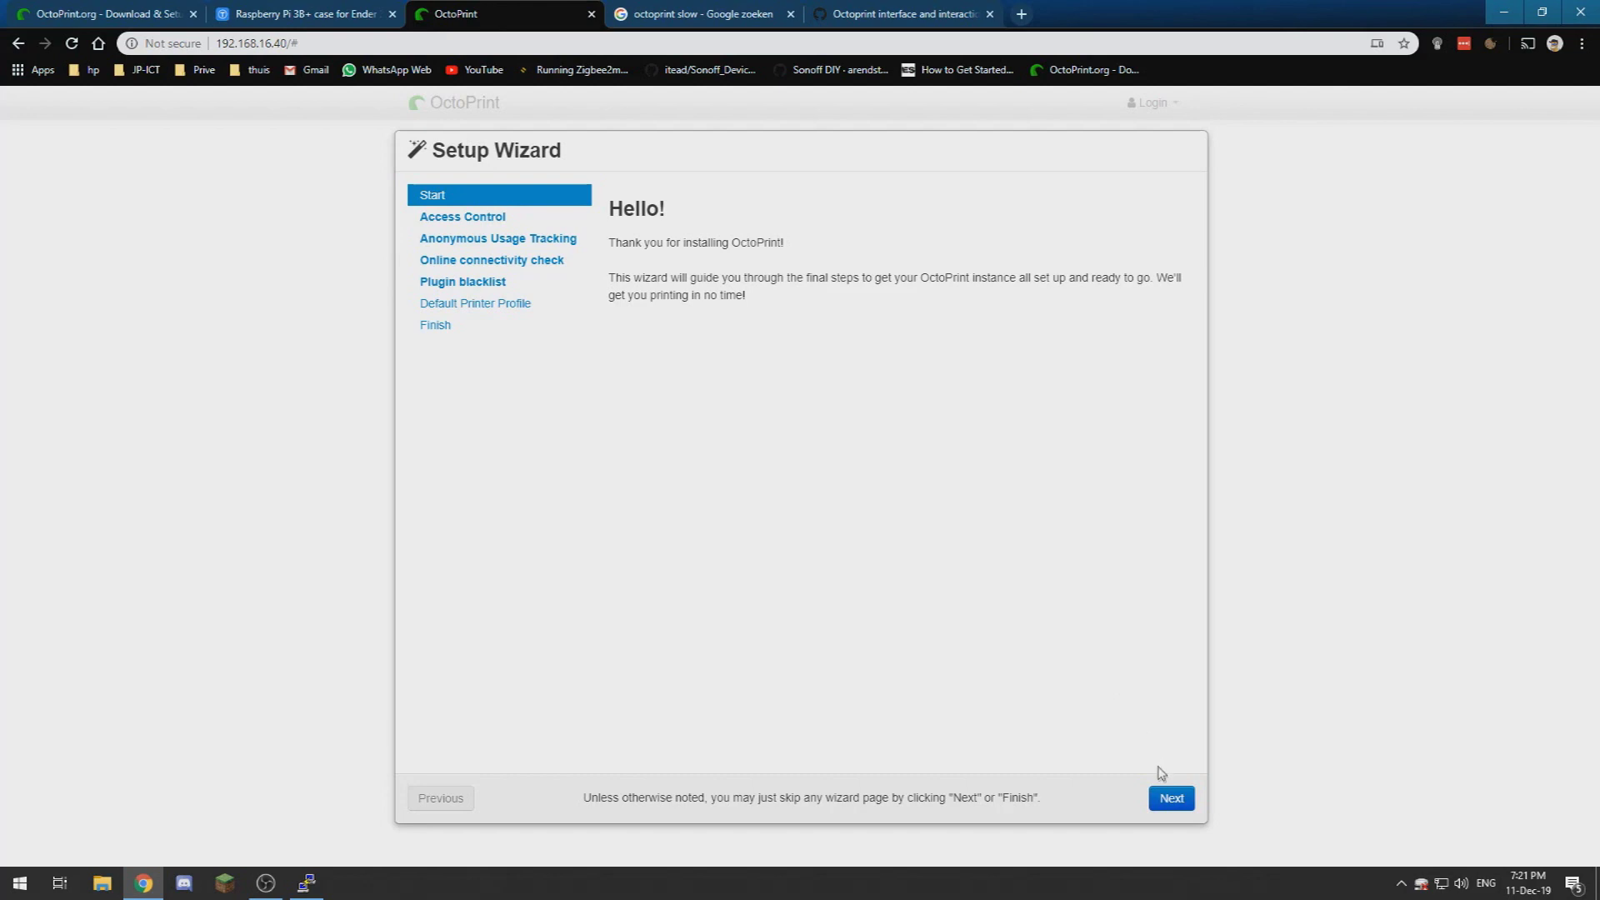
pyautogui.click(1170, 801)
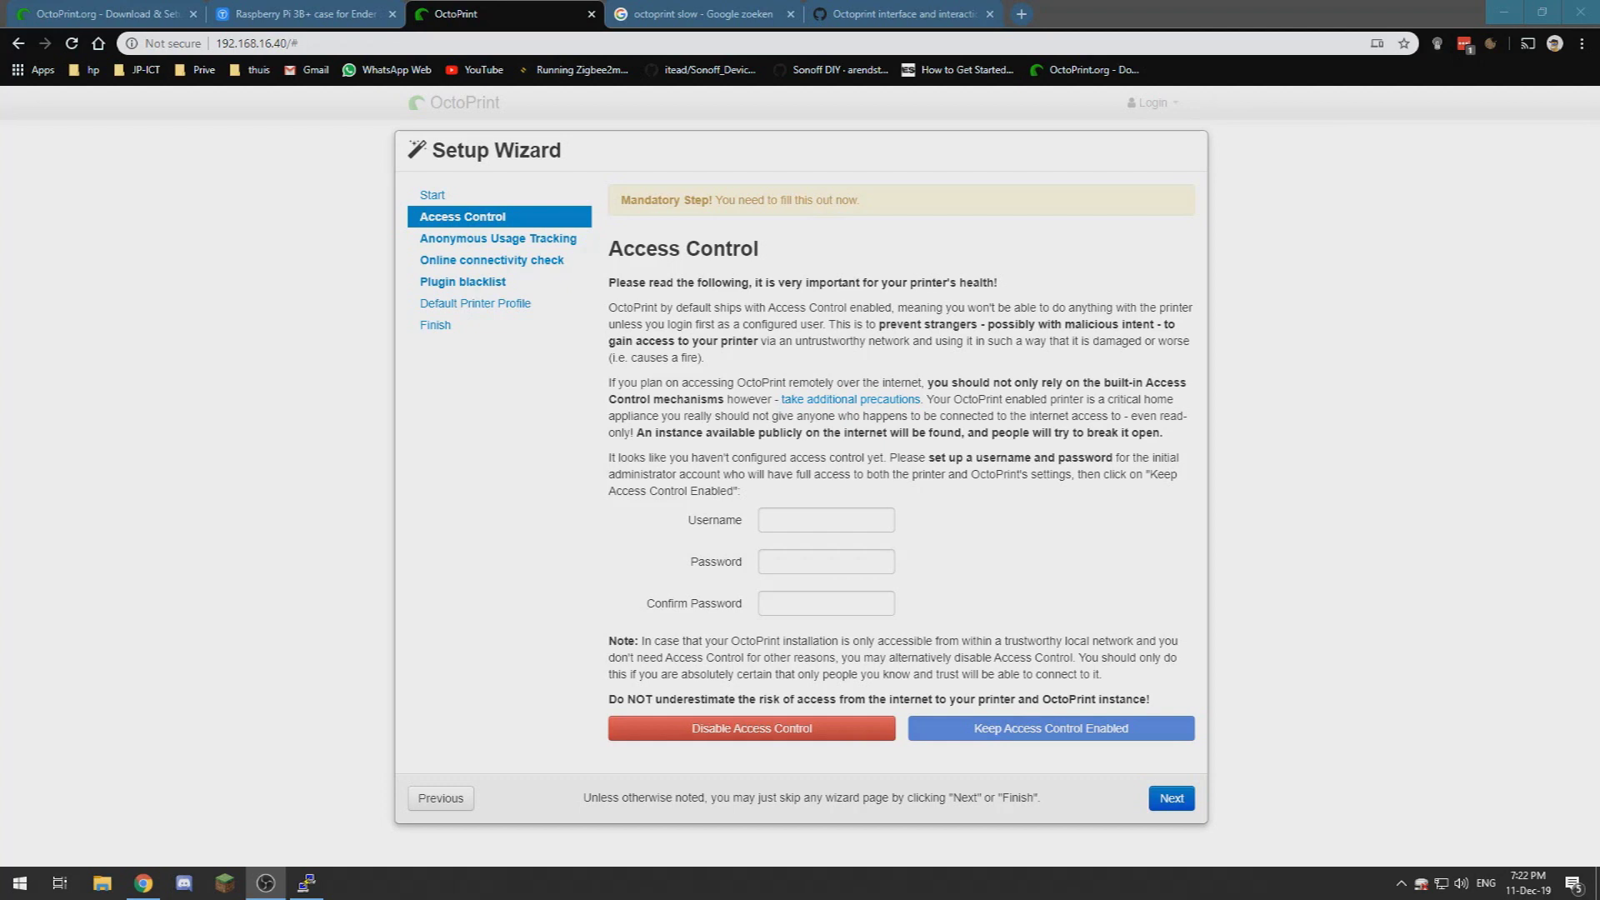
# Enter the admin username and generate a new password with the password manager
pyautogui.click(796, 519)
pyautogui.write('jelle')
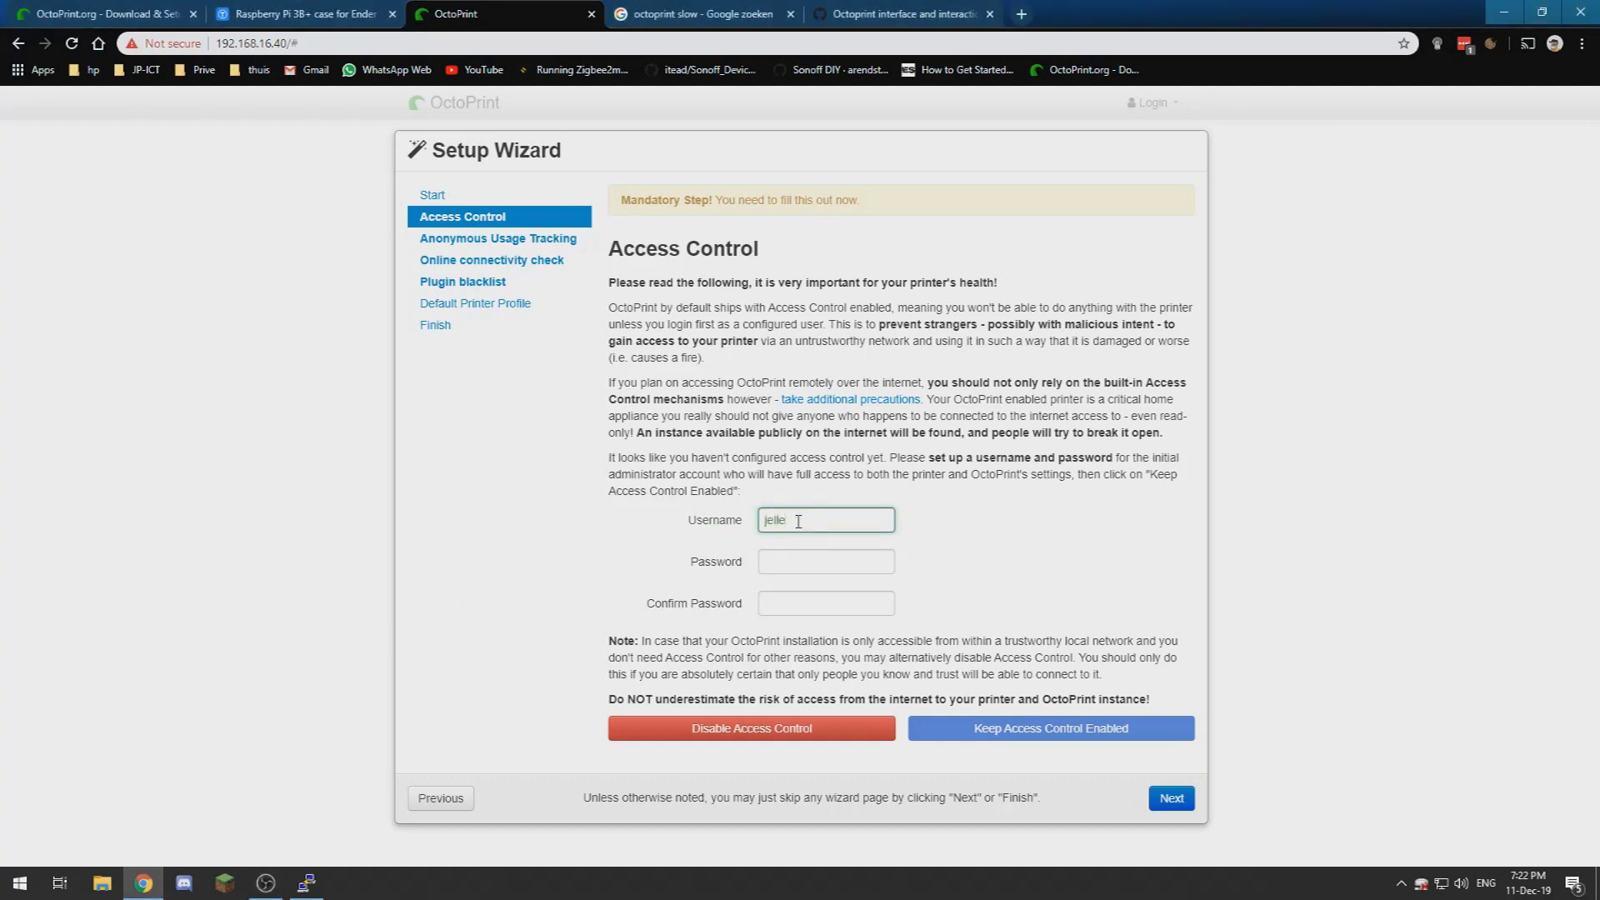
pyautogui.click(792, 556)
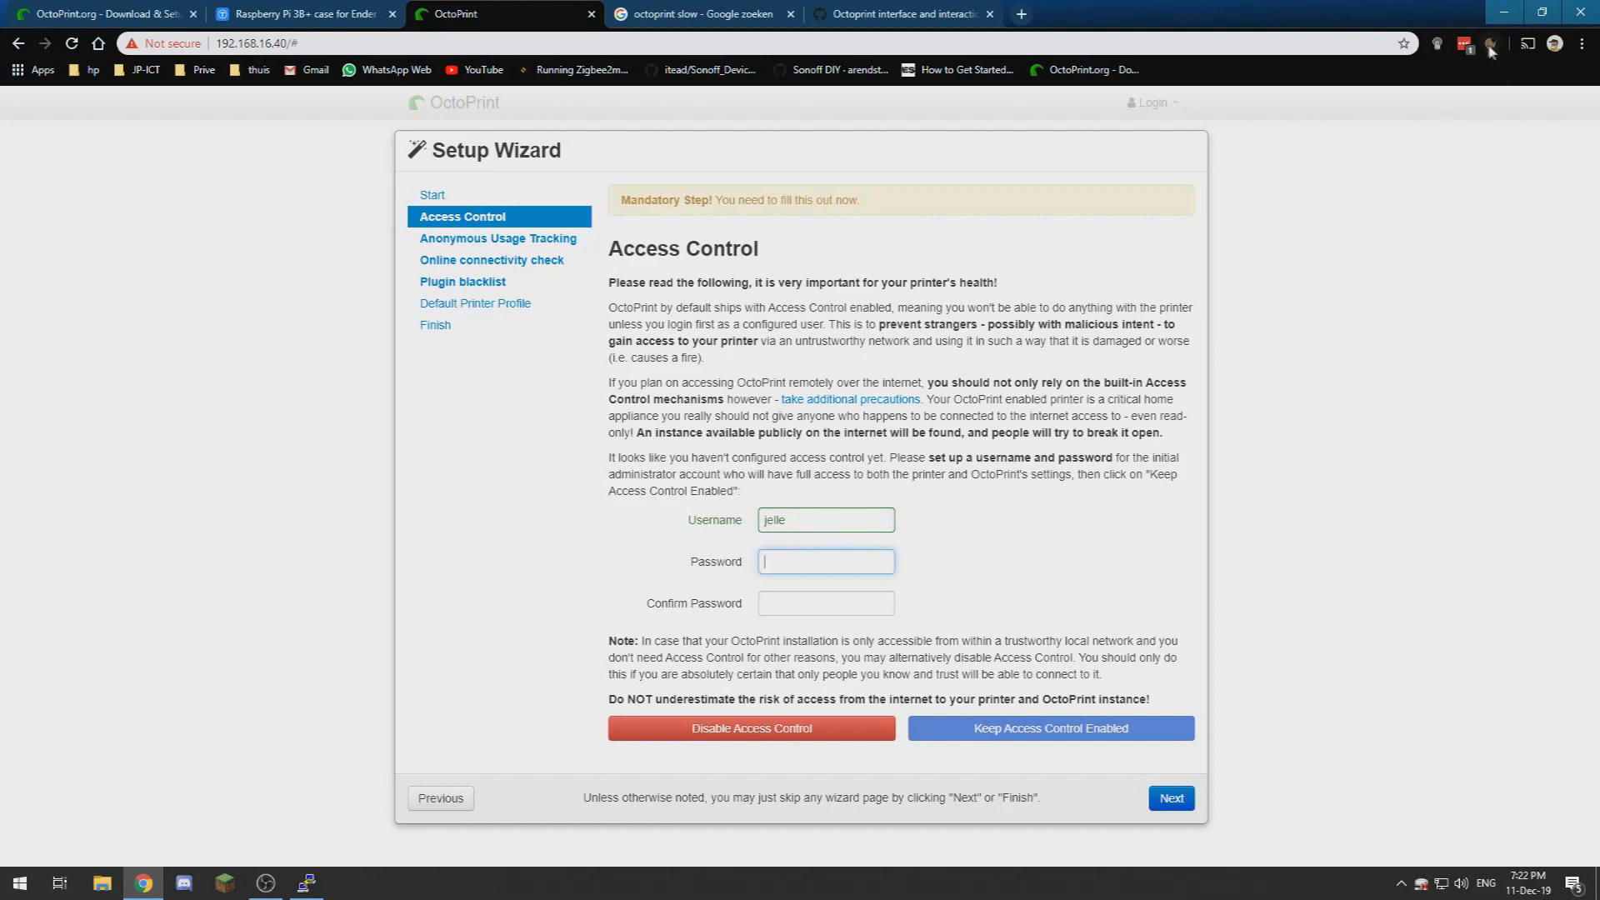
pyautogui.click(1464, 43)
pyautogui.click(1305, 265)
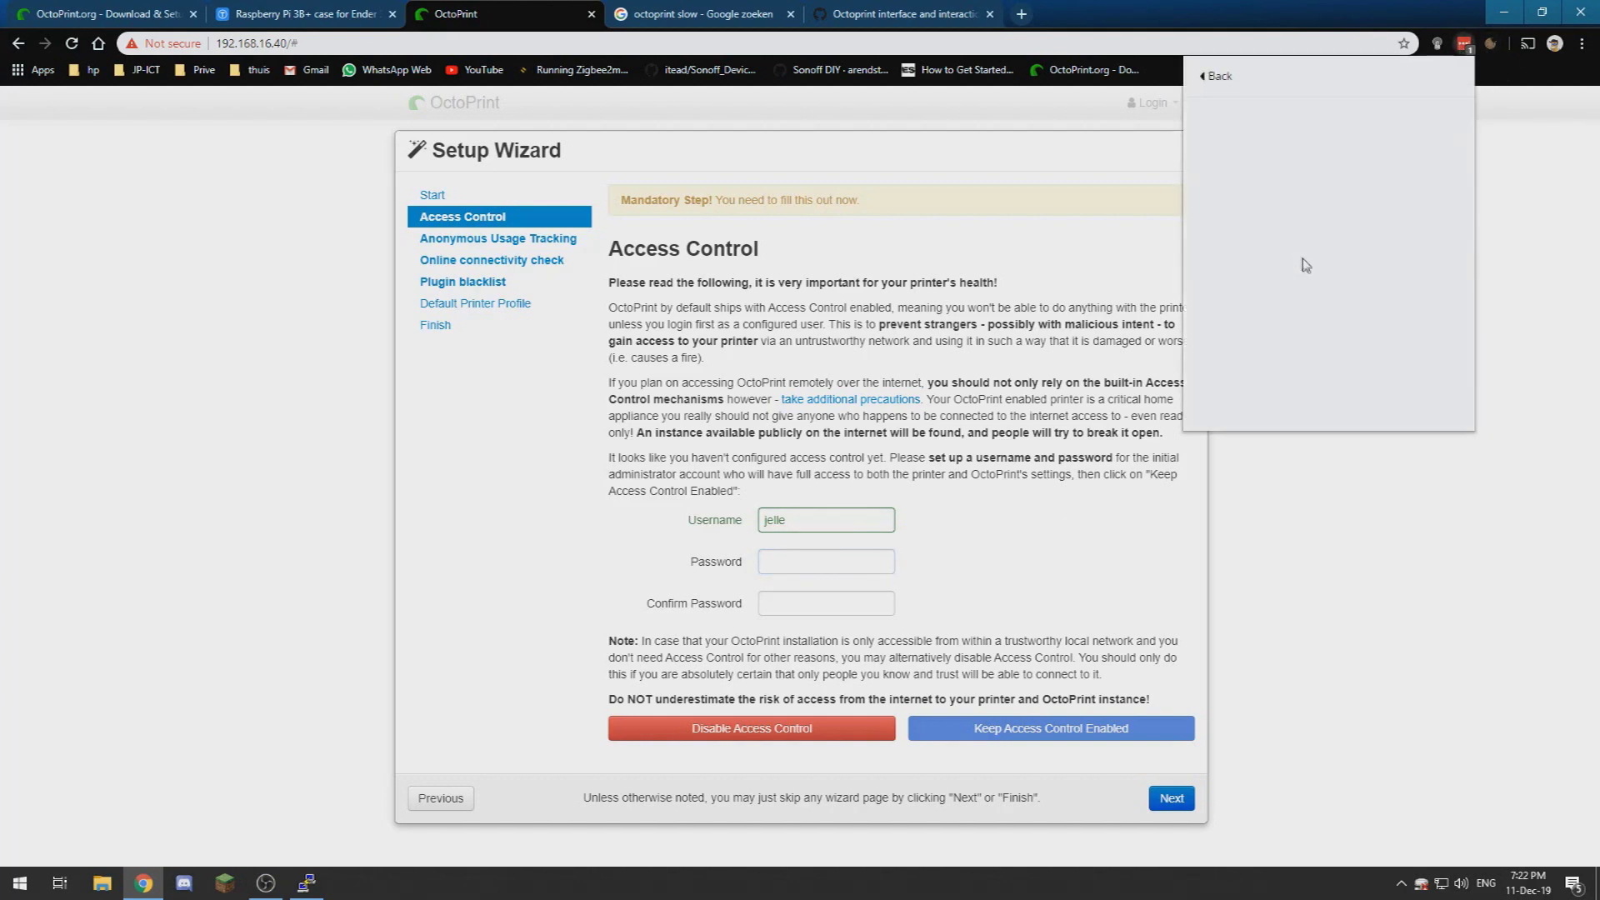
pyautogui.click(1429, 122)
# Paste the generated password into both fields, keep access control enabled, and continue
pyautogui.click(805, 566)
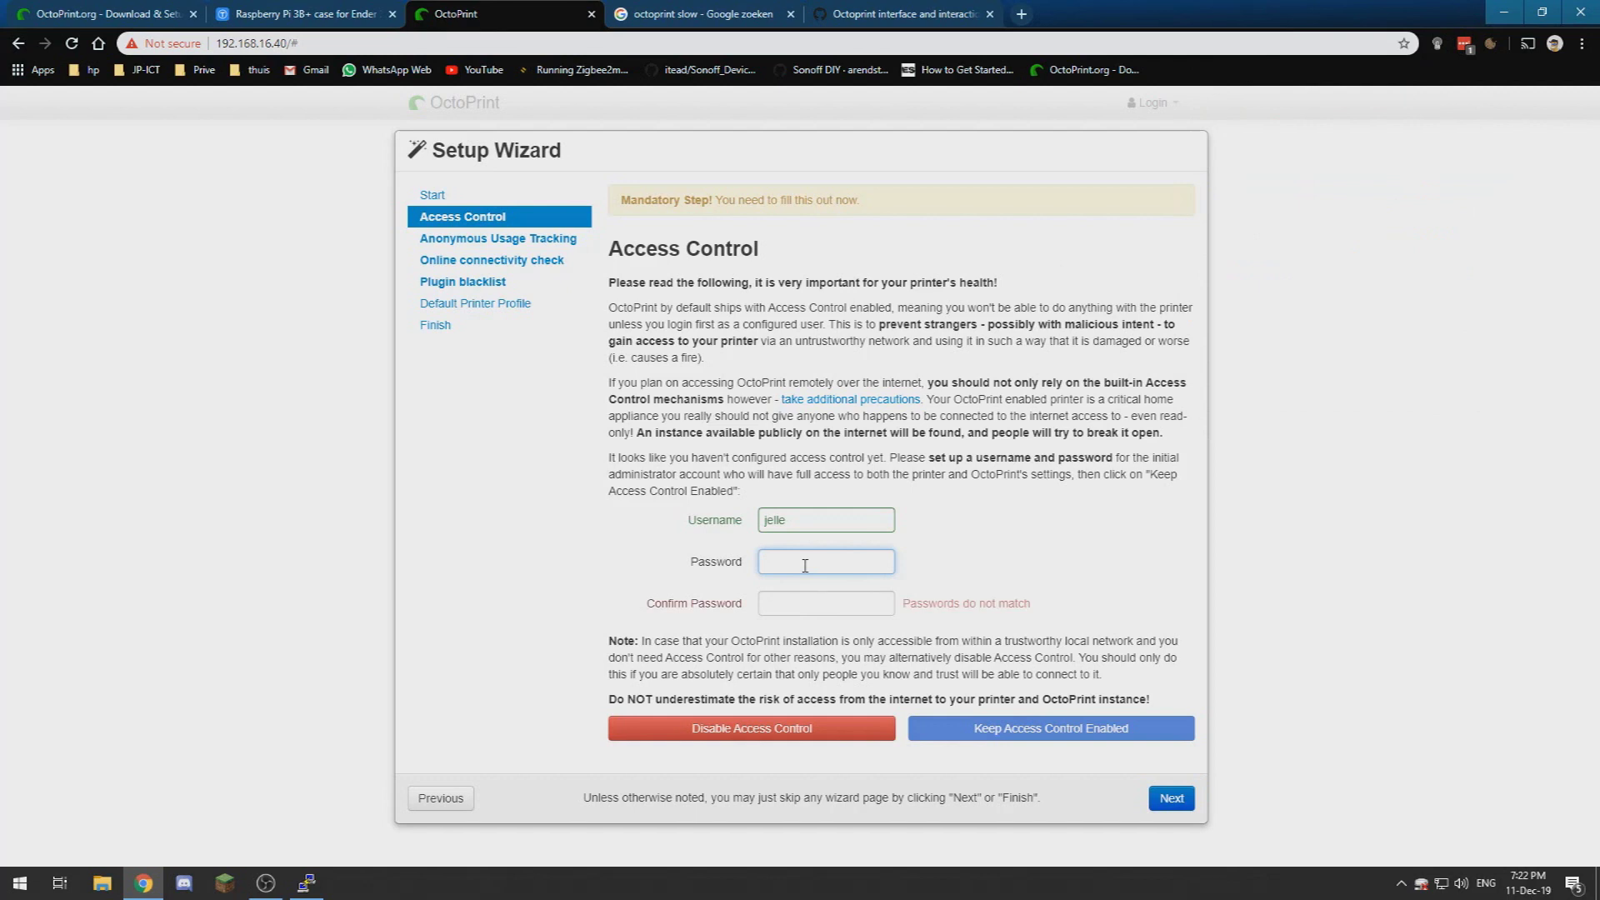
pyautogui.hotkey('ctrl', 'v')
pyautogui.click(804, 601)
pyautogui.hotkey('ctrl', 'v')
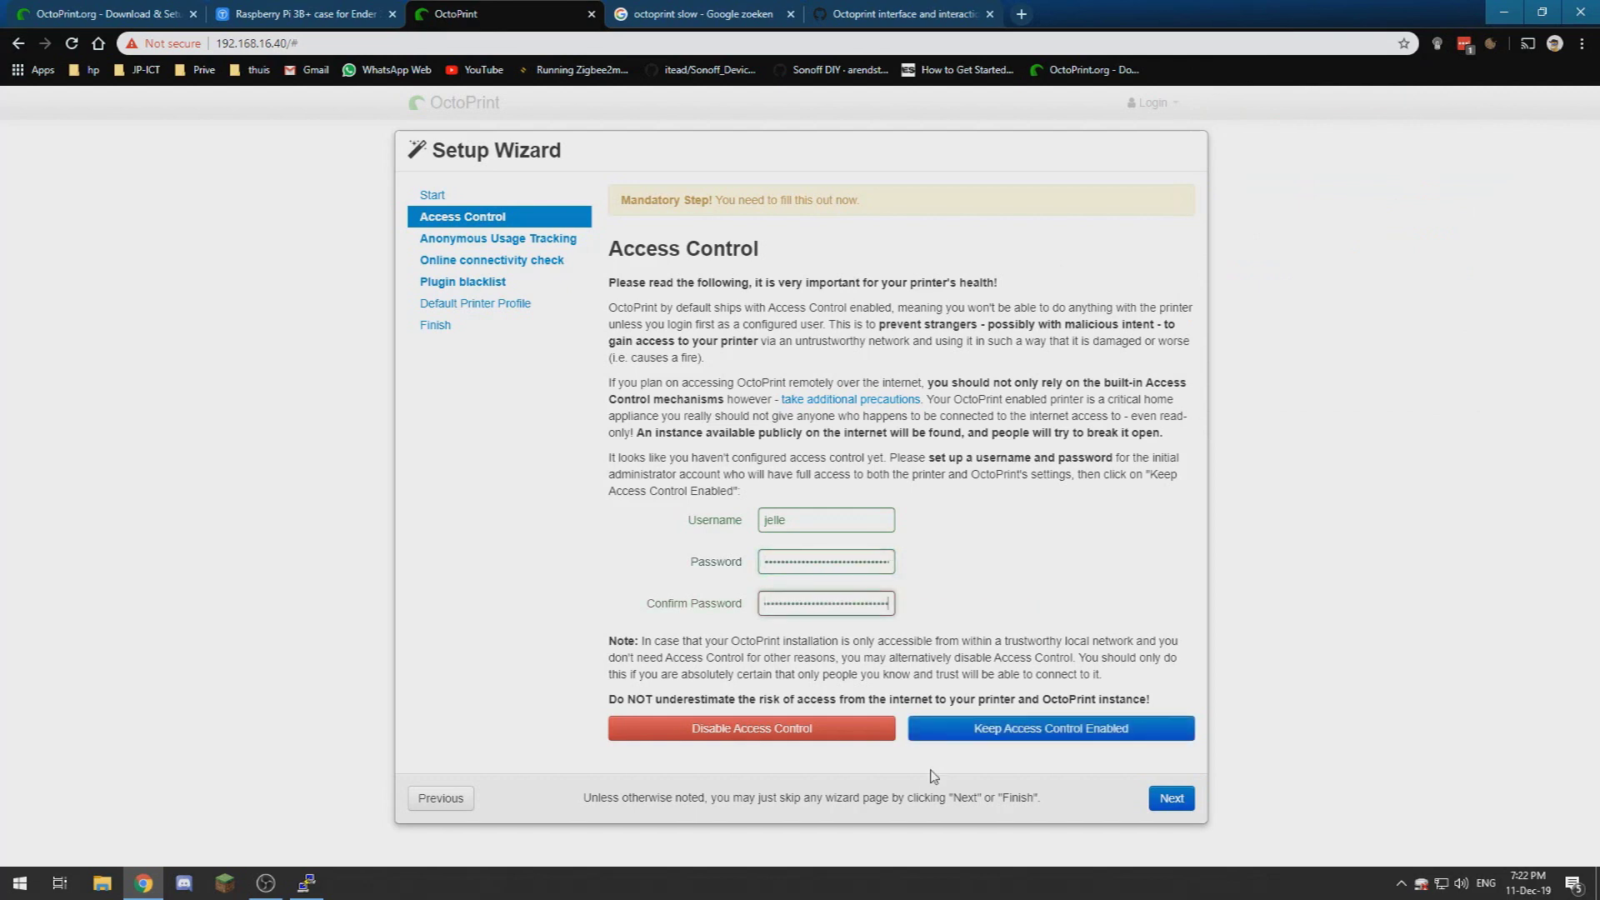
pyautogui.click(1041, 735)
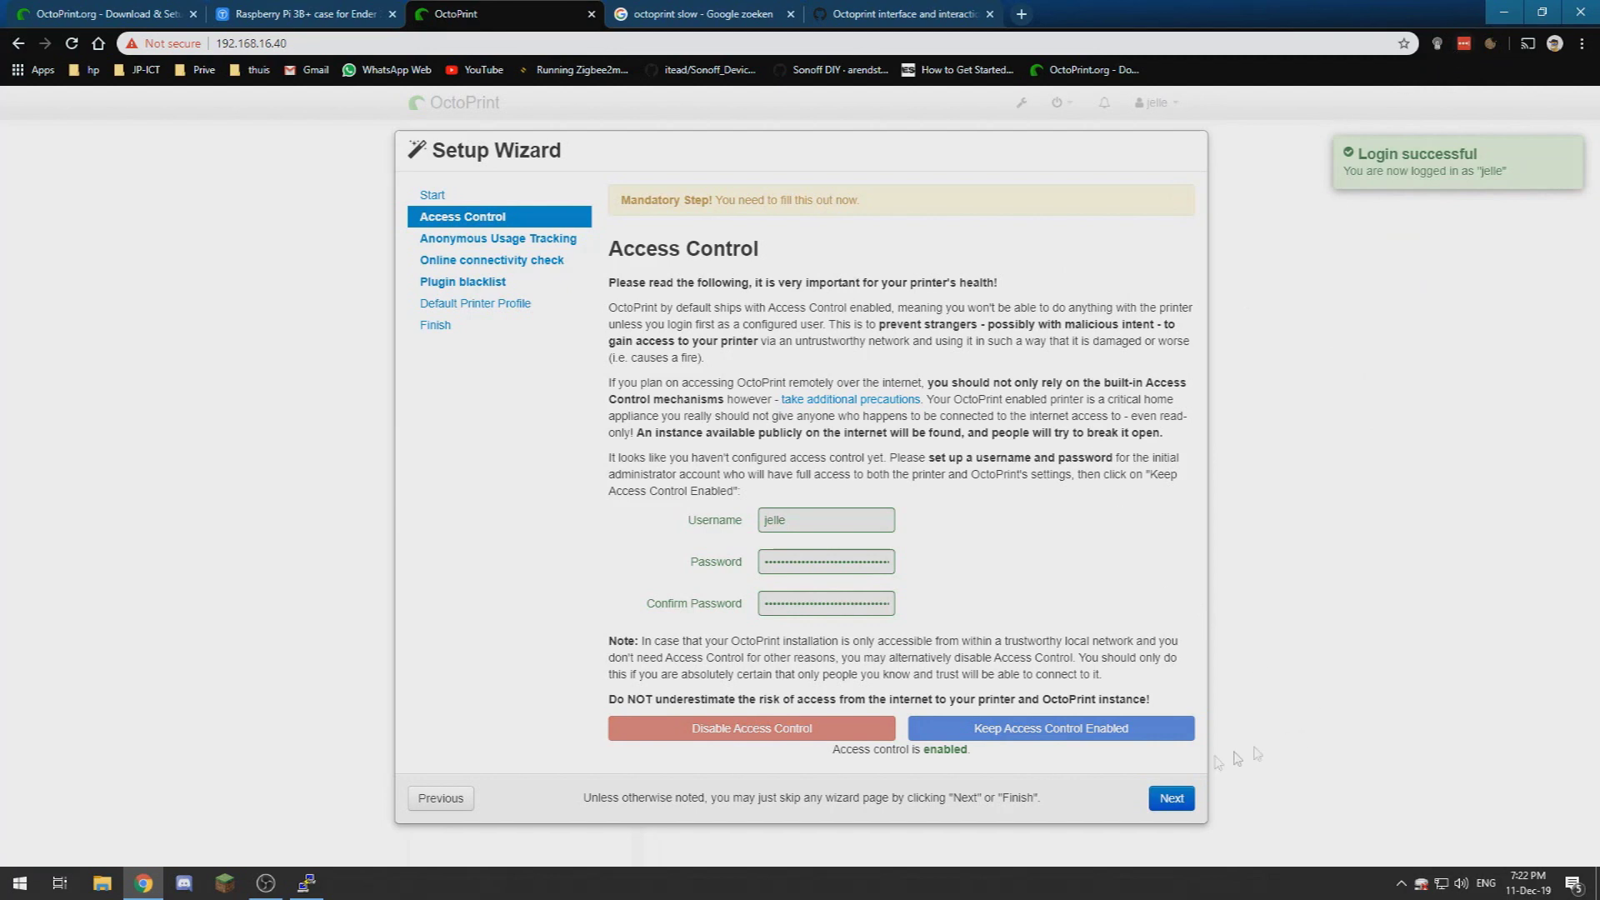
pyautogui.click(1176, 800)
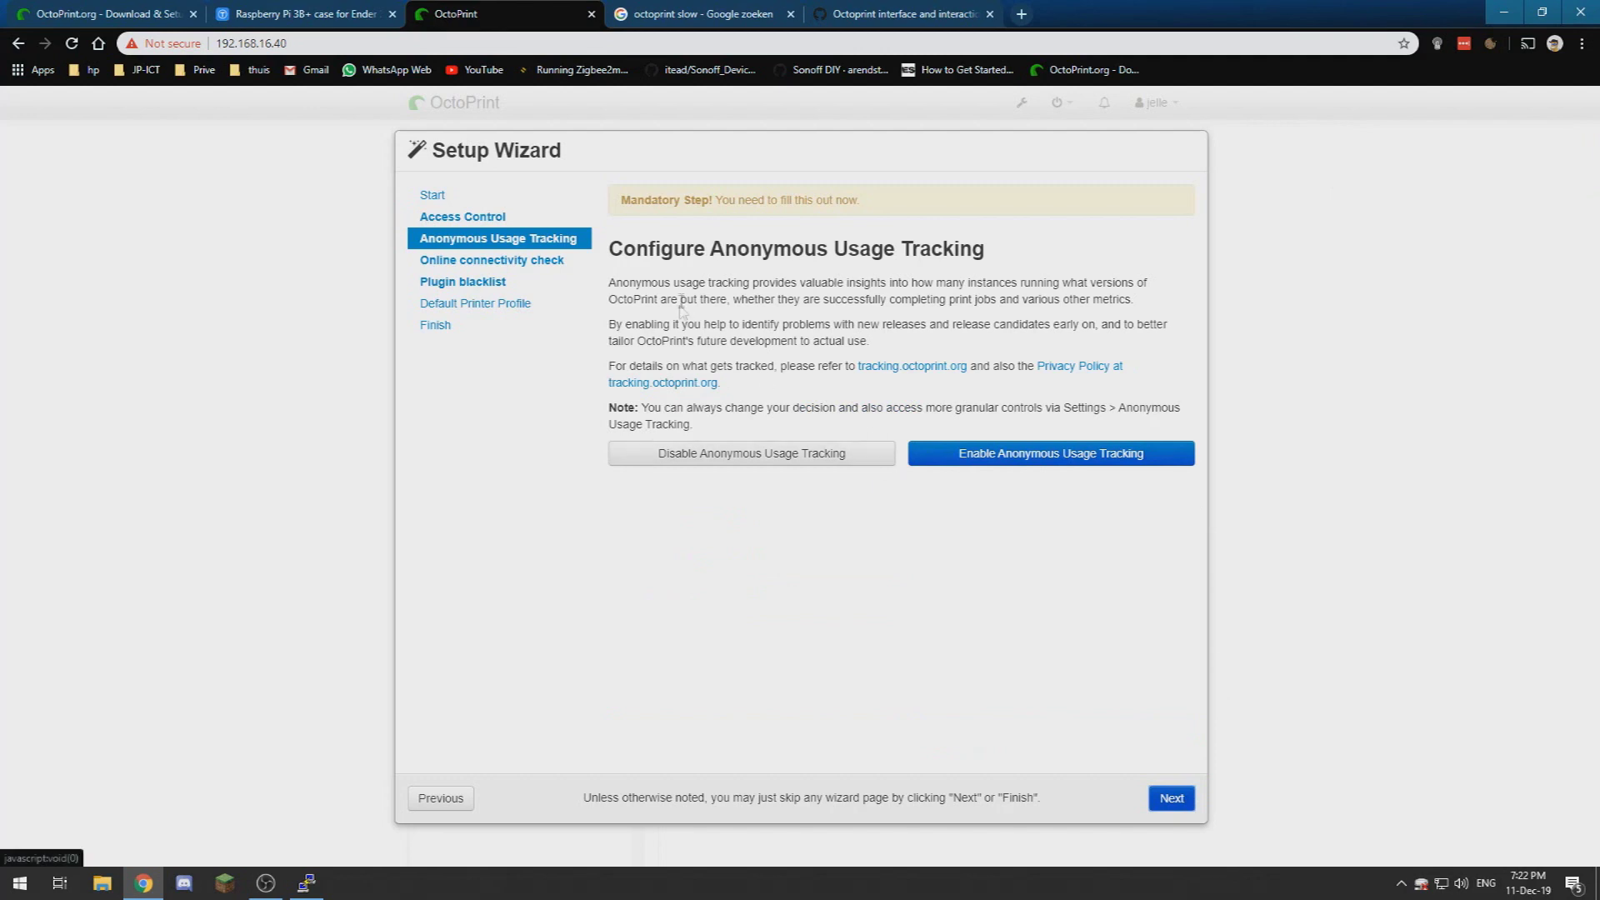
# Disable anonymous usage tracking, enable the connectivity check and plugin blacklist processing
pyautogui.moveTo(751, 283); pyautogui.dragTo(908, 283)
pyautogui.click(782, 454)
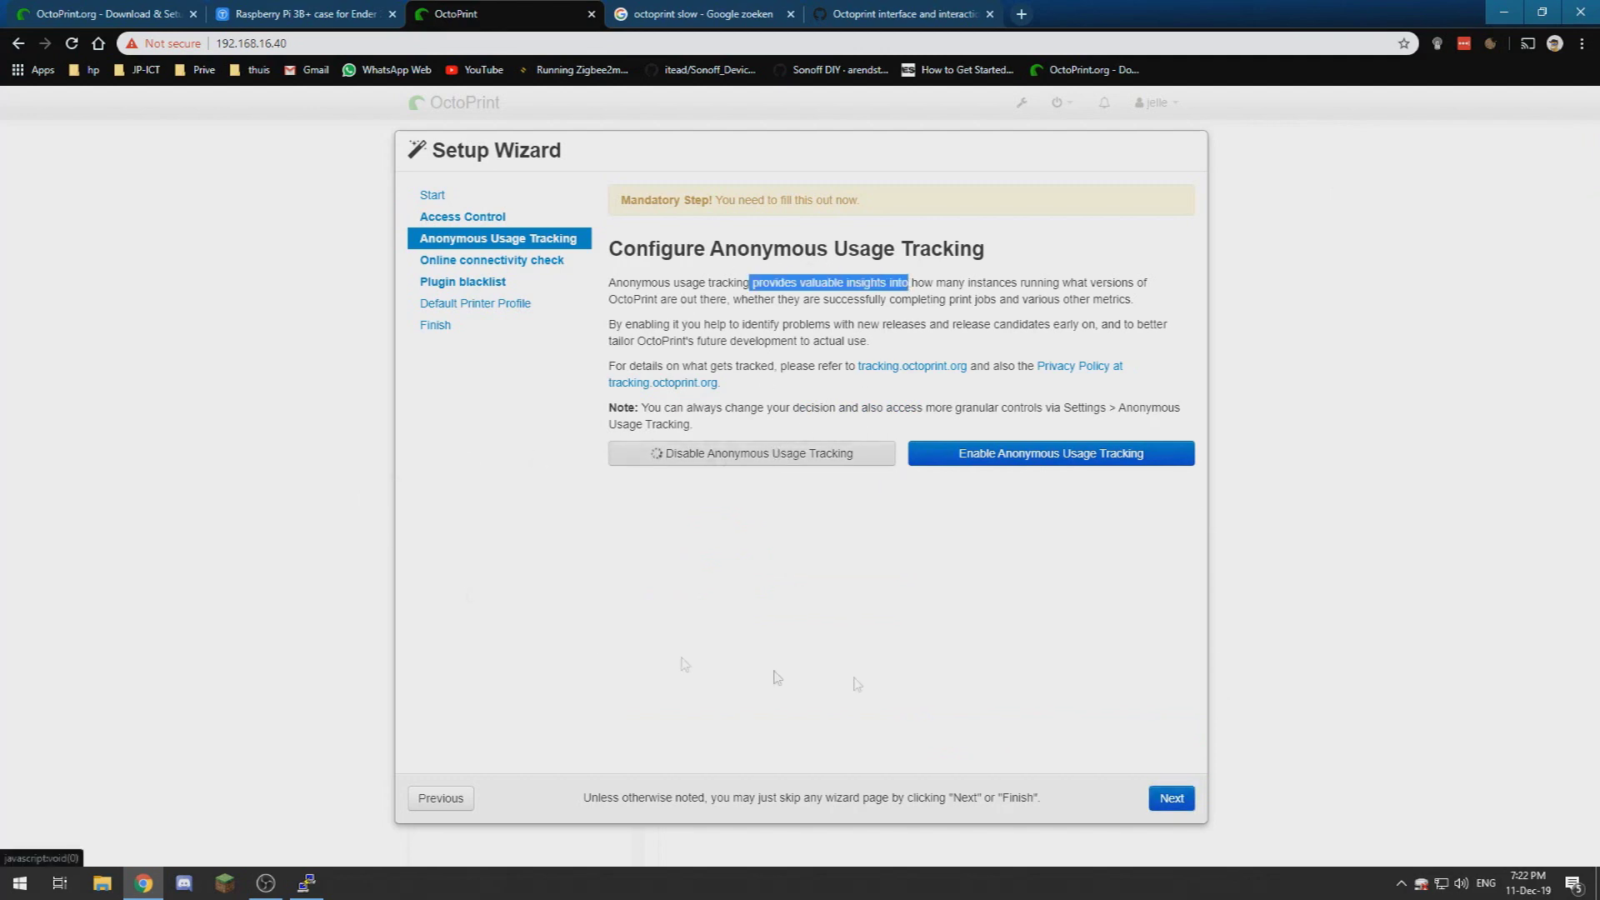
pyautogui.click(1169, 800)
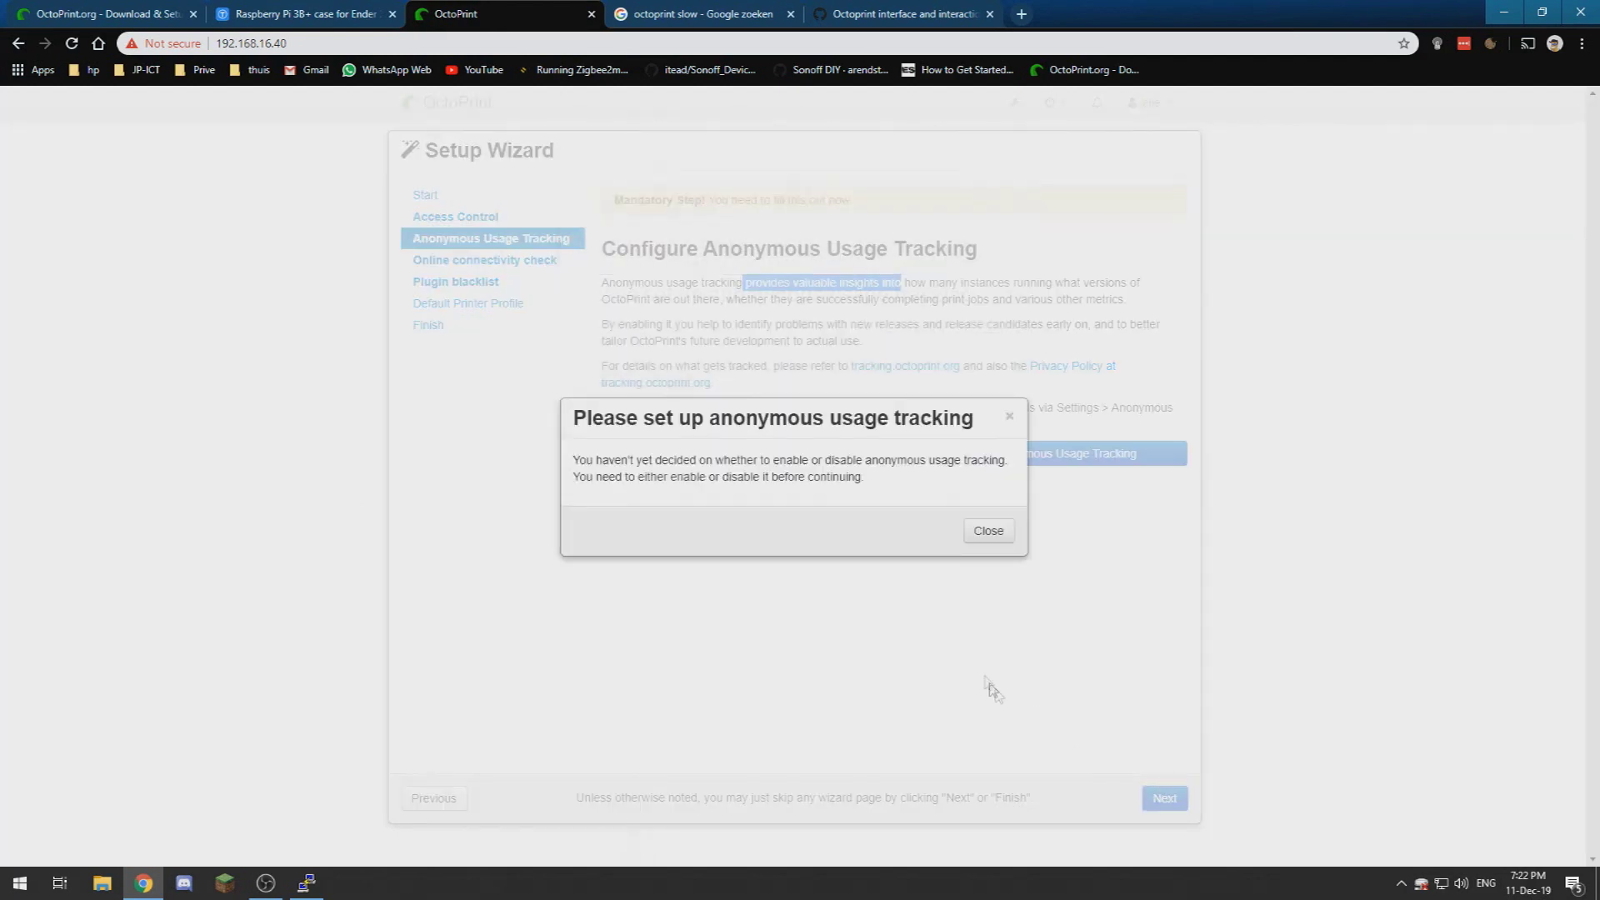
pyautogui.click(988, 533)
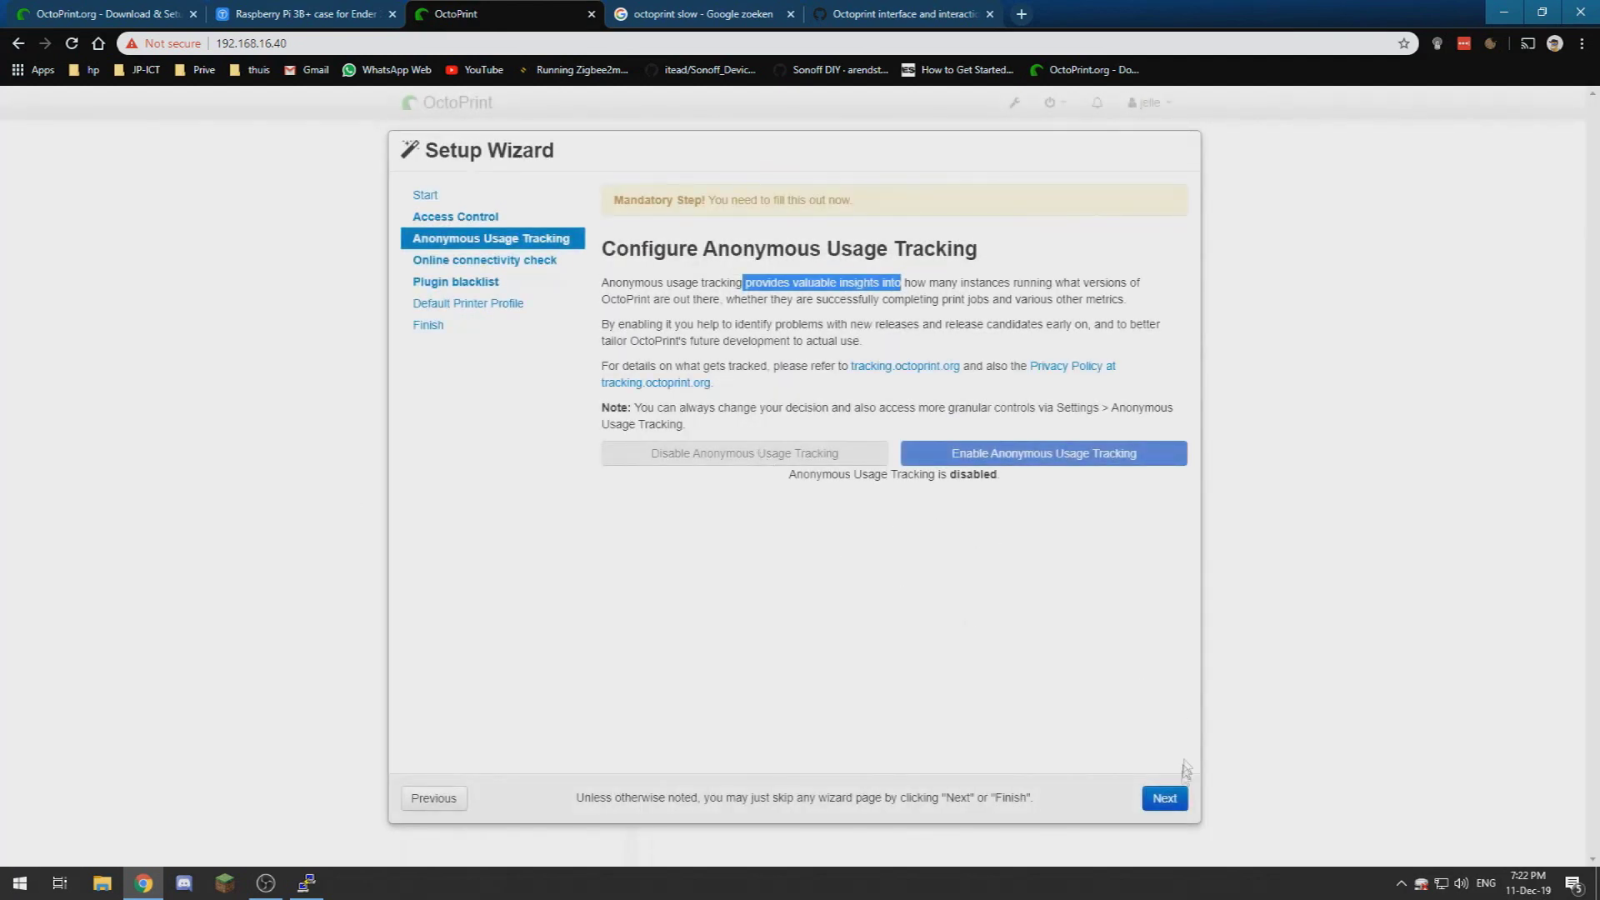
pyautogui.click(1164, 797)
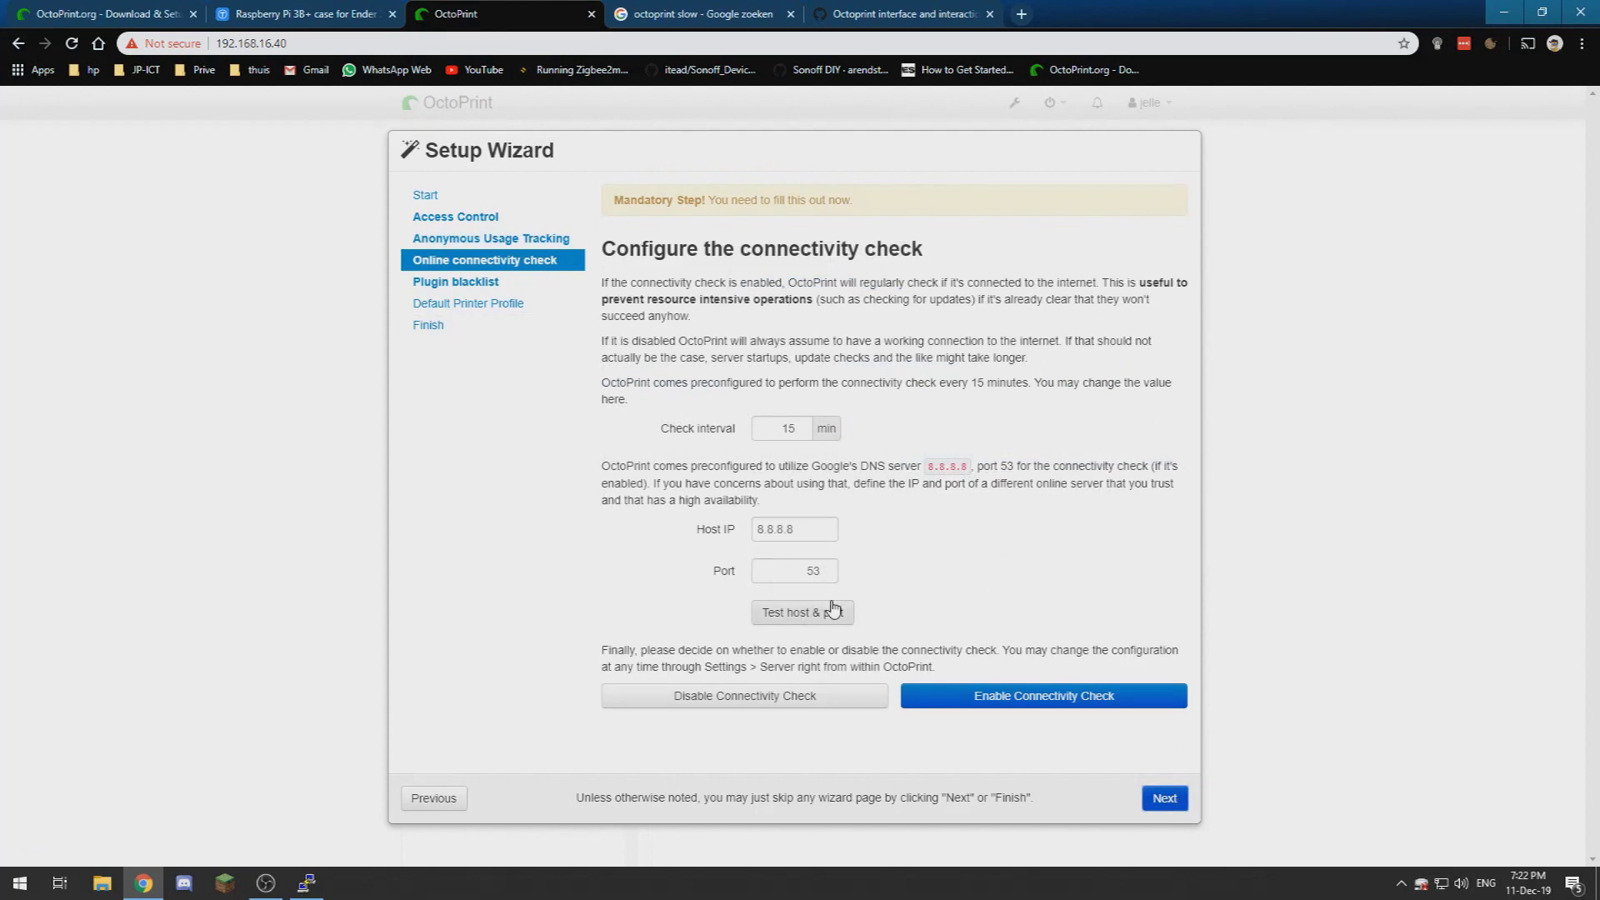
pyautogui.click(1069, 710)
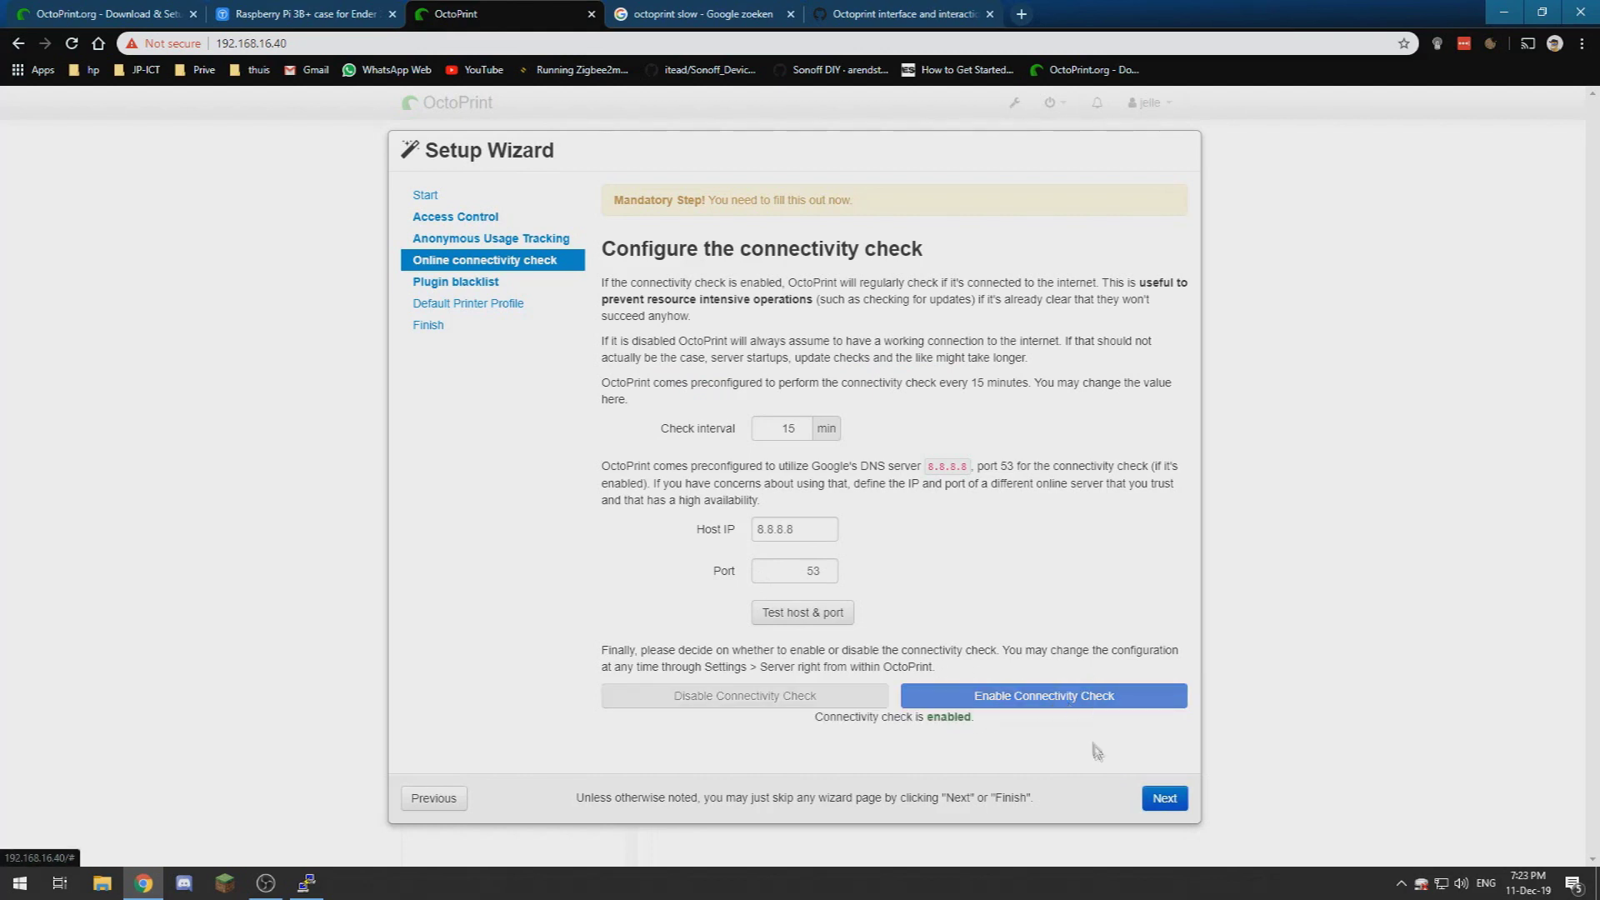
pyautogui.click(1164, 797)
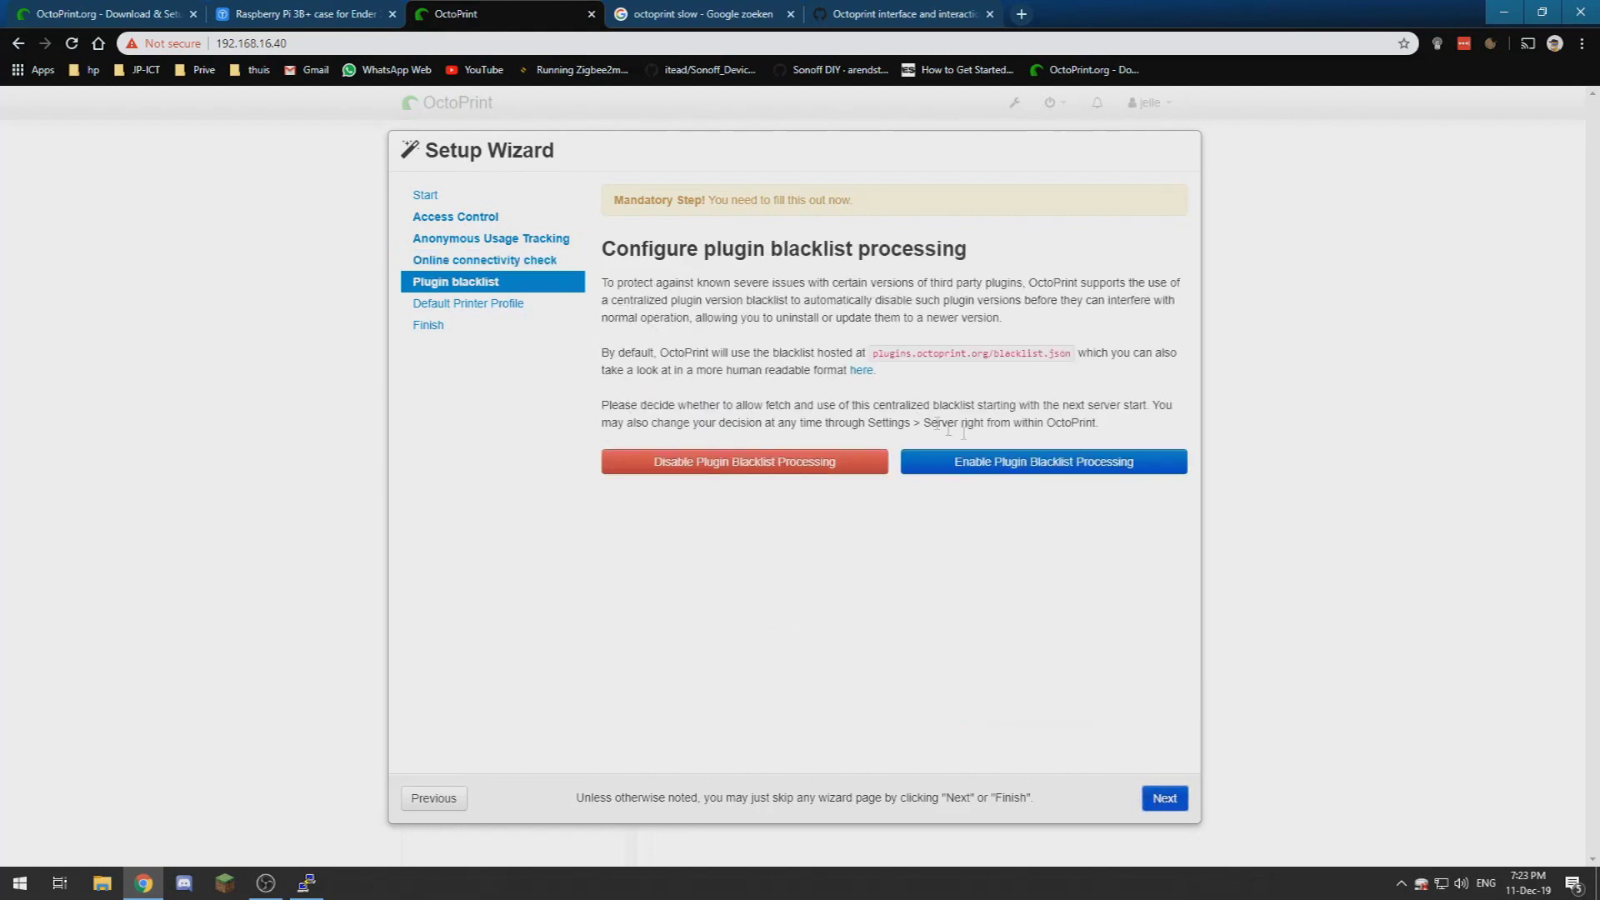
pyautogui.click(1043, 470)
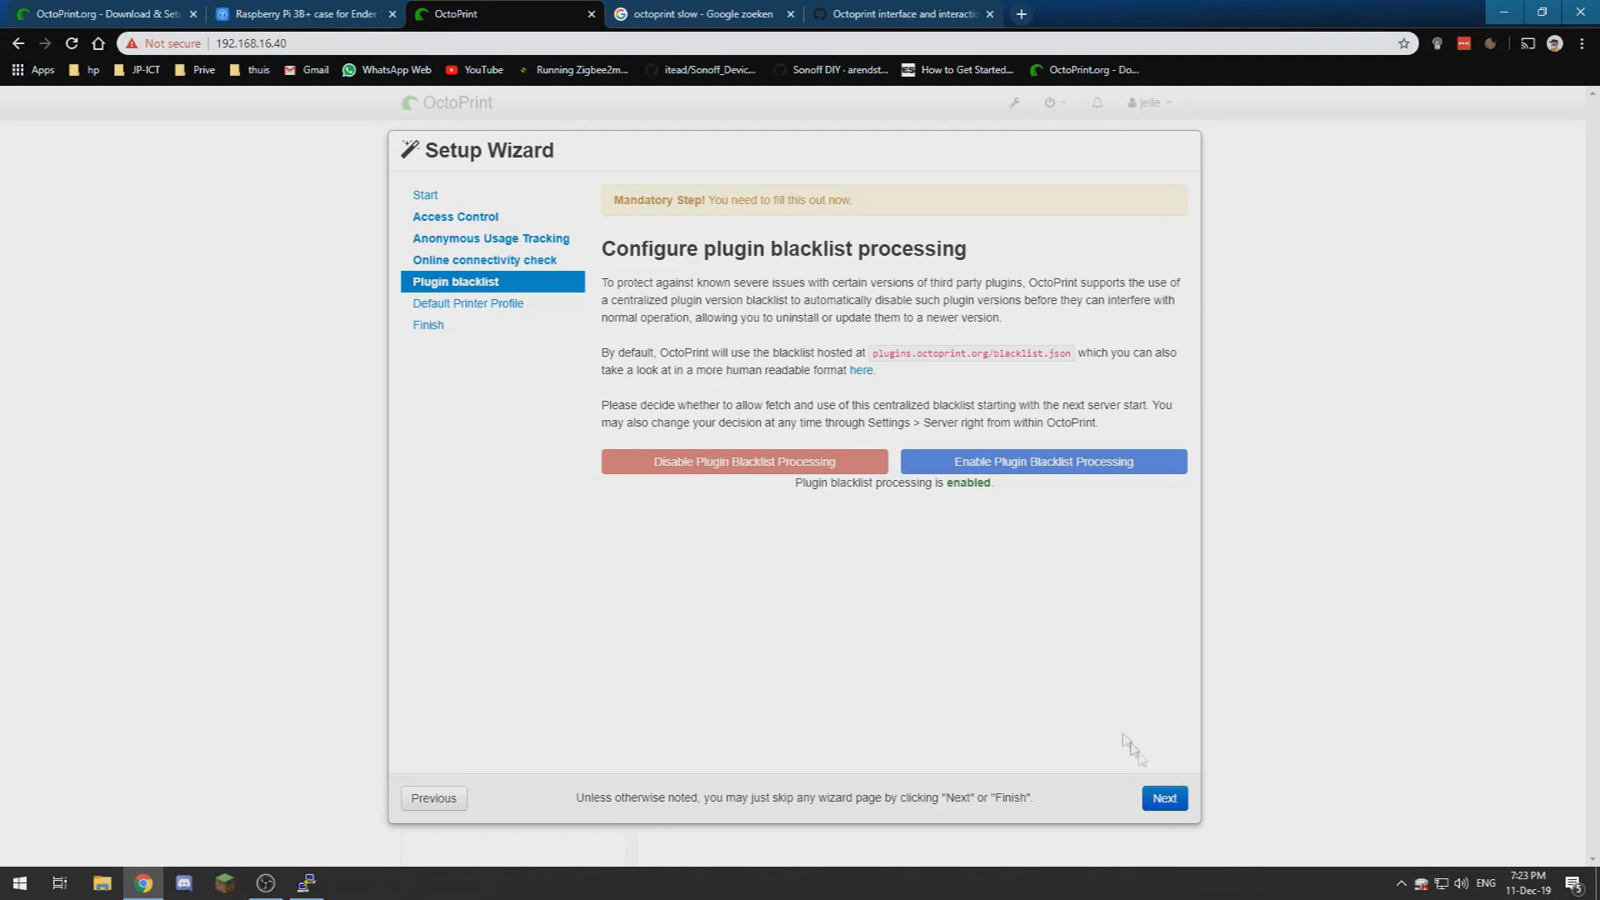
pyautogui.click(1156, 802)
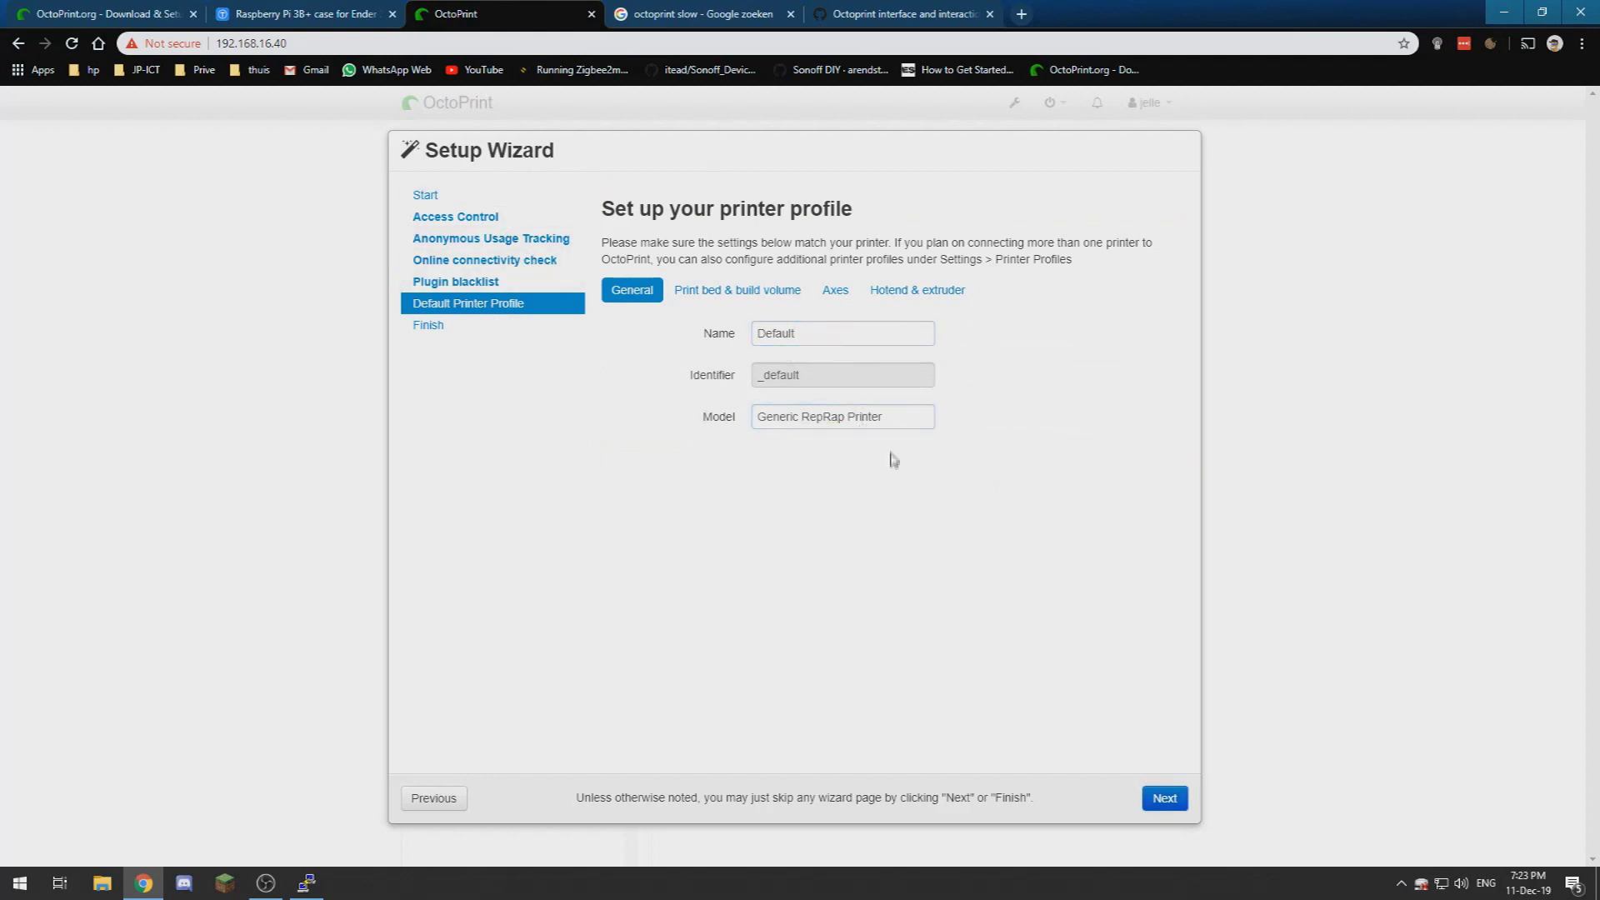
# Check the Generic RepRap Printer model, then view the 200×200×200 mm print bed and build volume
pyautogui.click(875, 421)
pyautogui.tripleClick(839, 420)
pyautogui.click(839, 419)
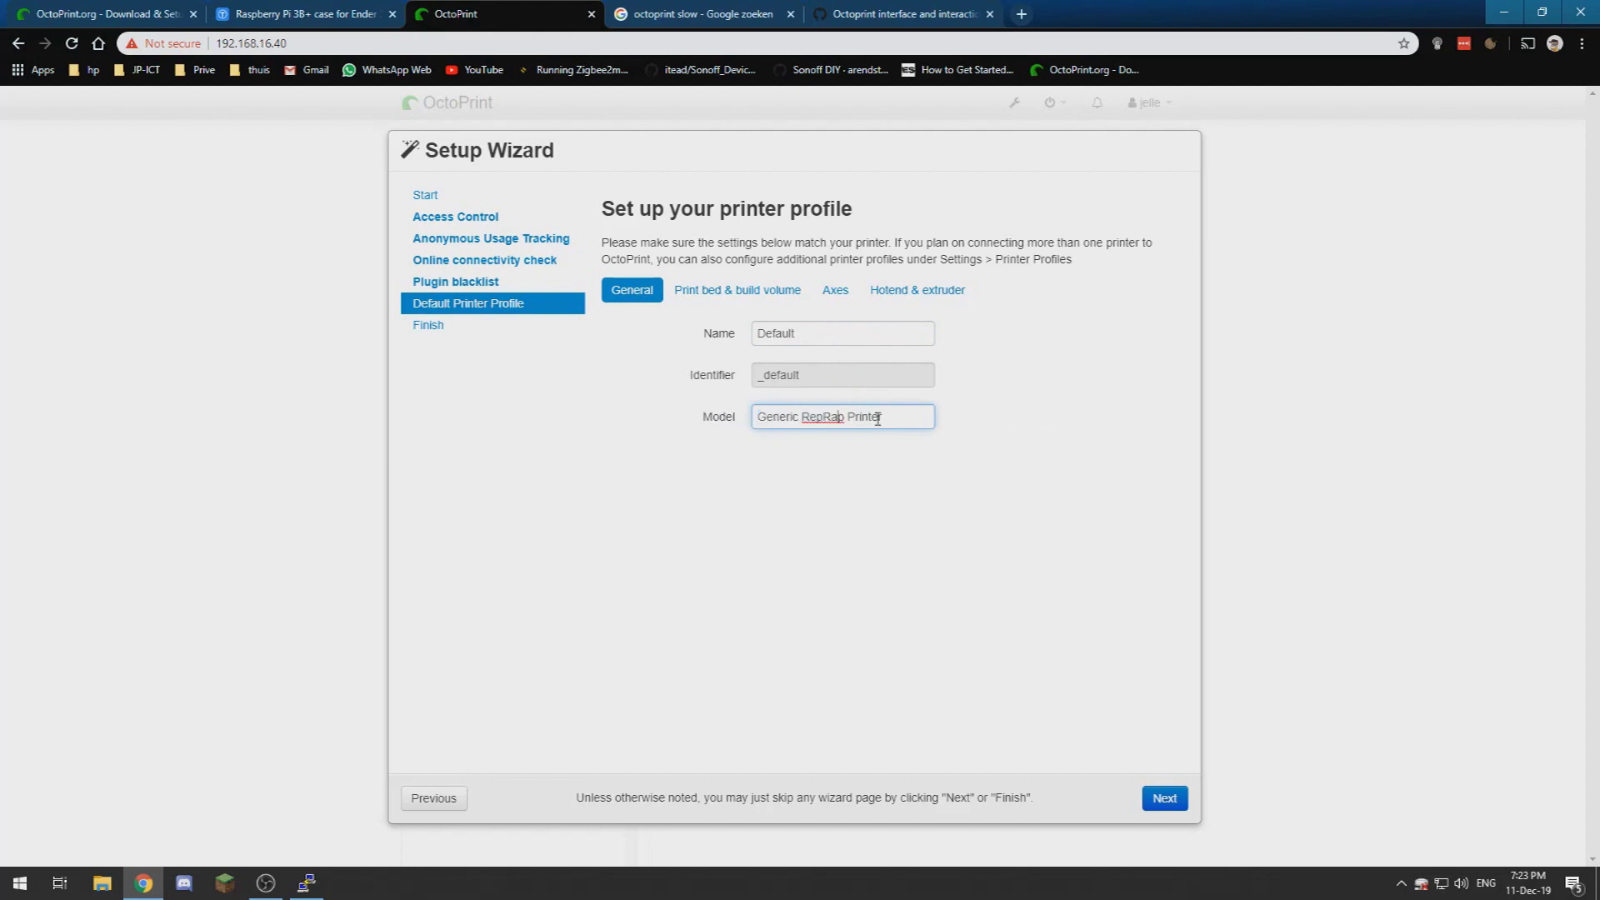
pyautogui.click(818, 330)
pyautogui.click(736, 289)
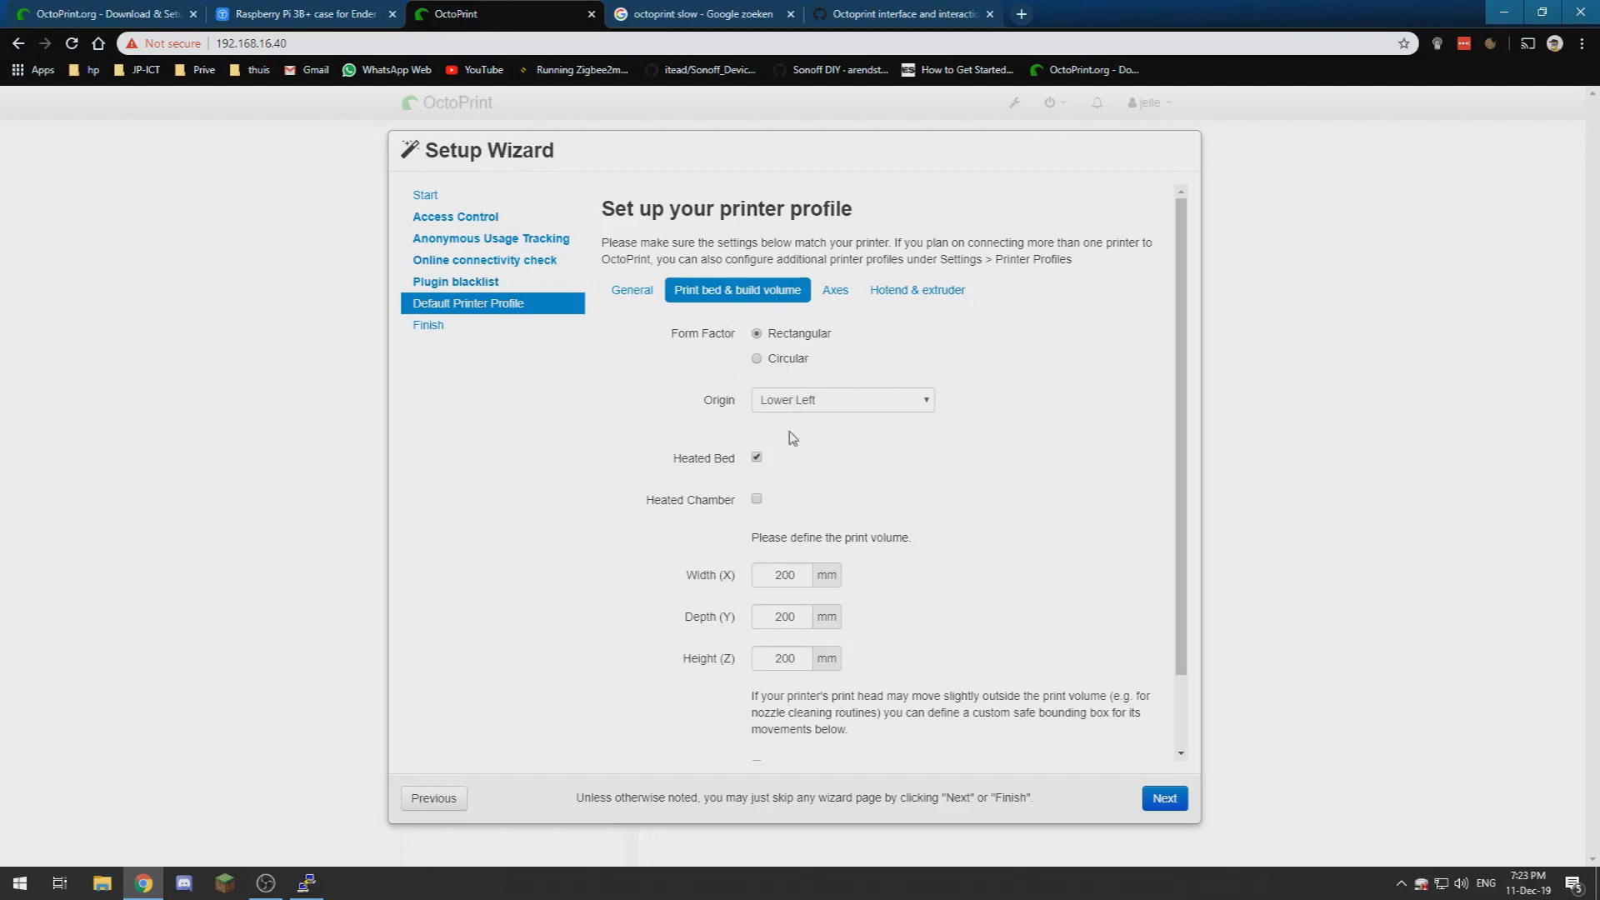
pyautogui.scroll(-2, 788, 432)
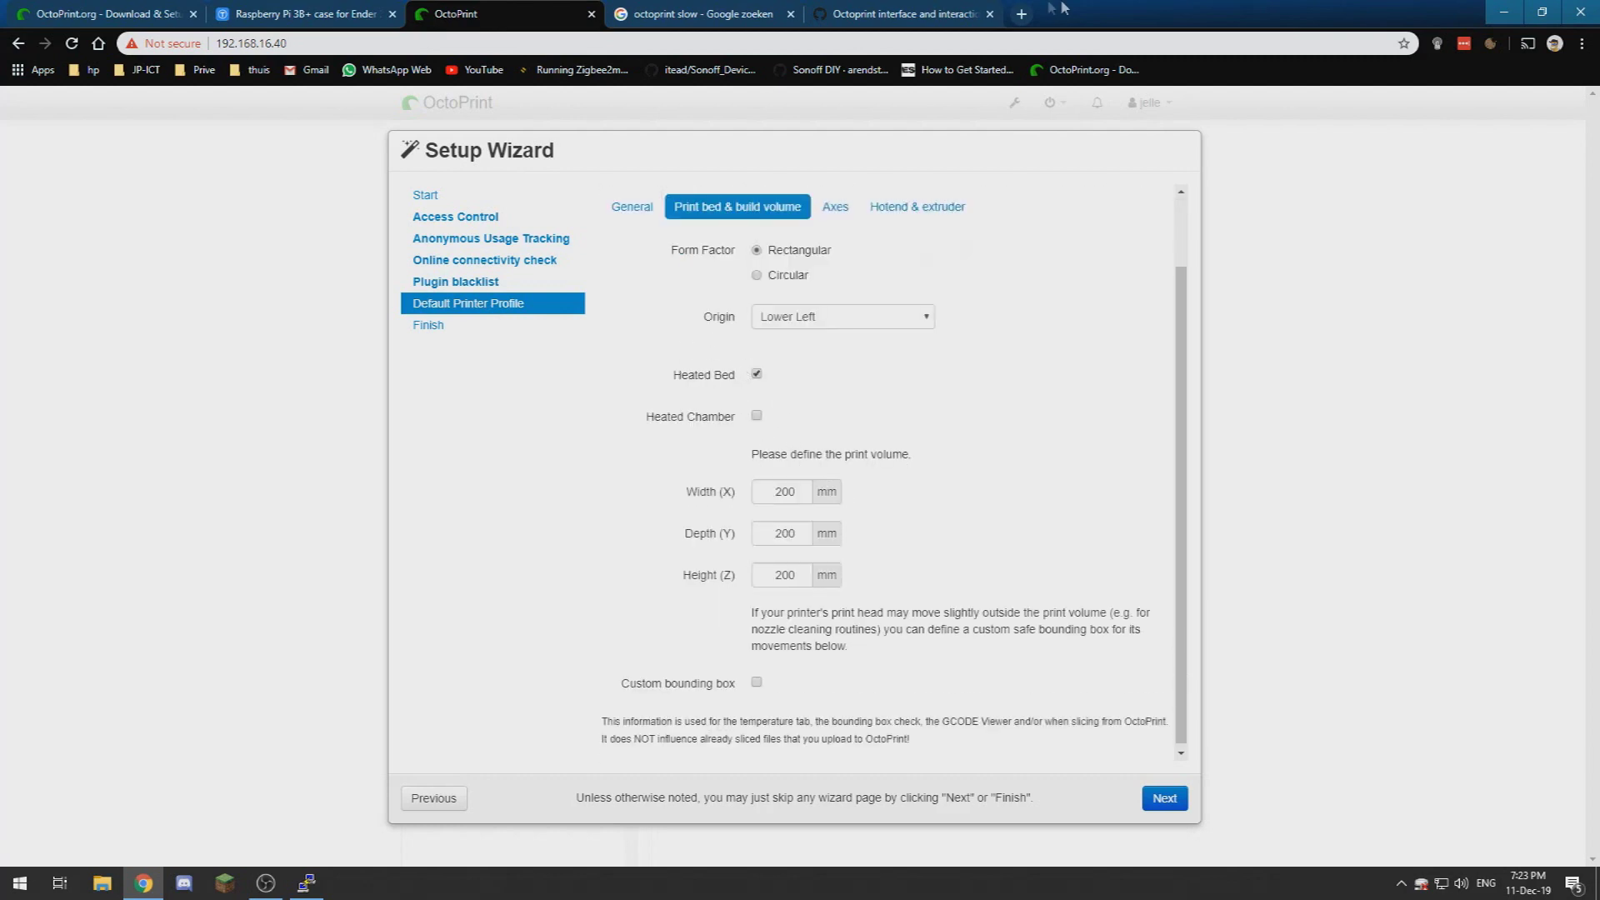
# Search Google for 'ender 3 bed size' and compare it with the wizard's build width and depth
pyautogui.click(1021, 13)
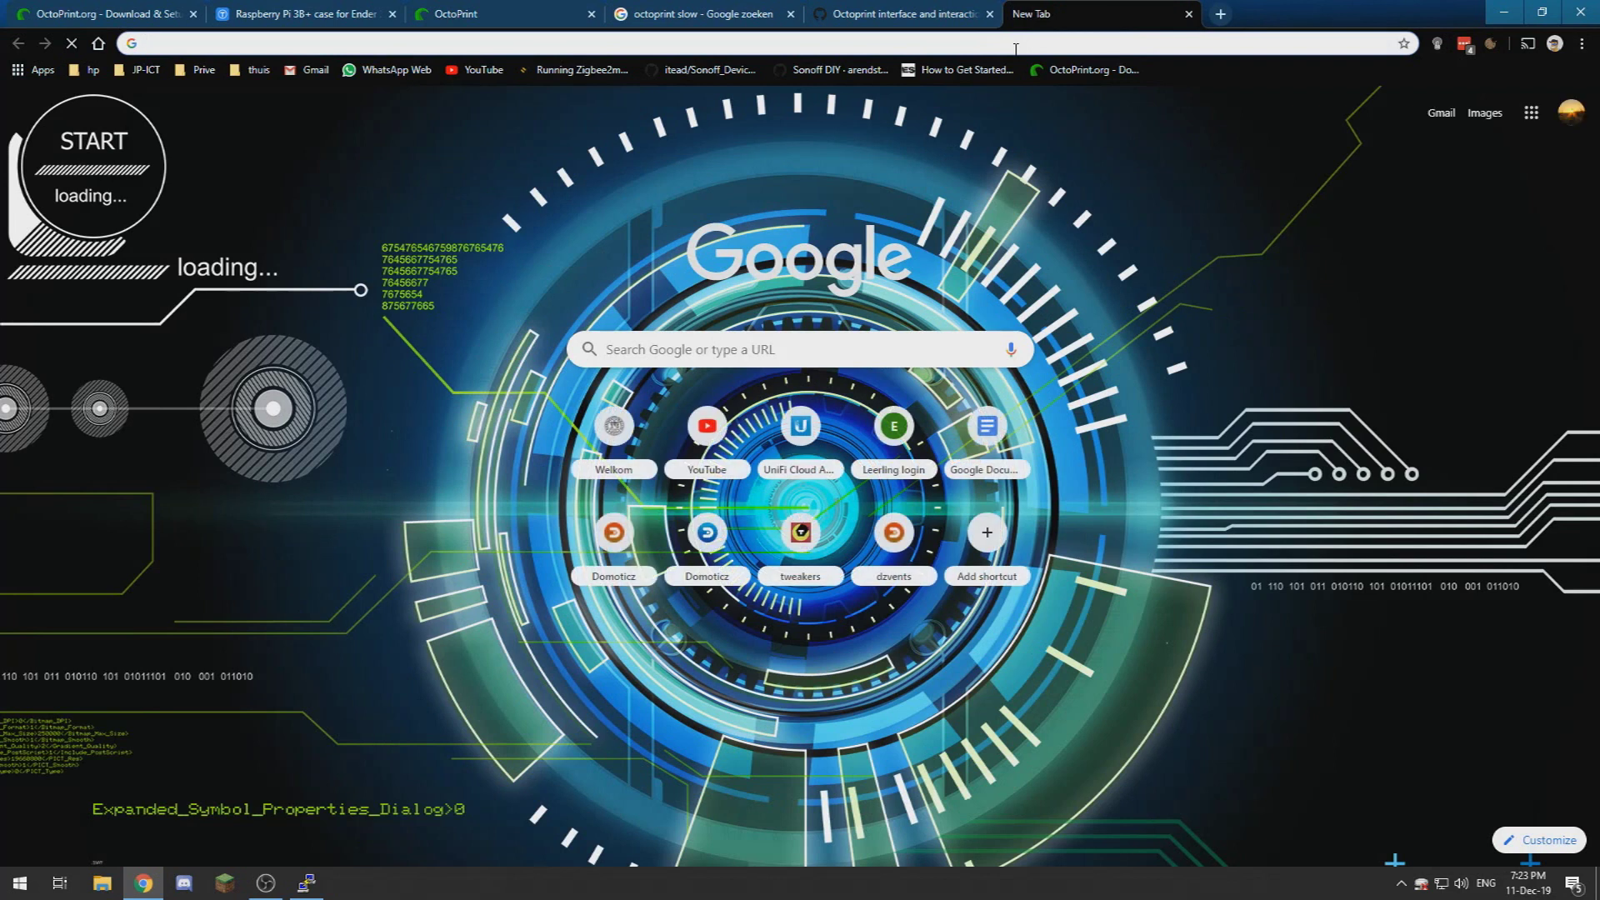
pyautogui.write('ender')
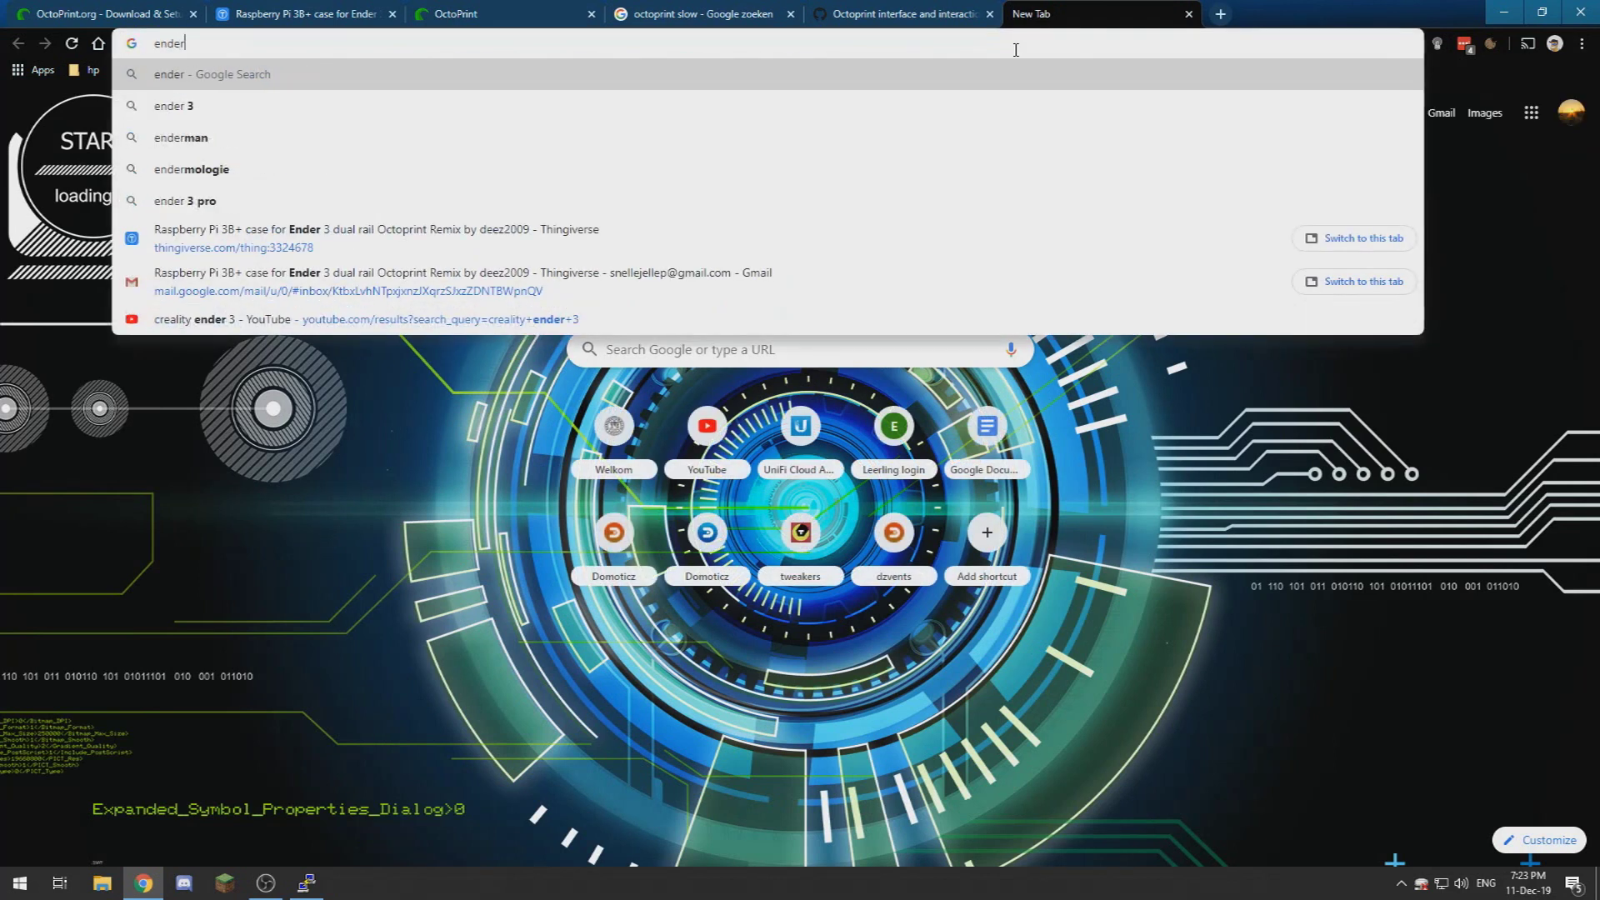
pyautogui.write(' 3 bed size')
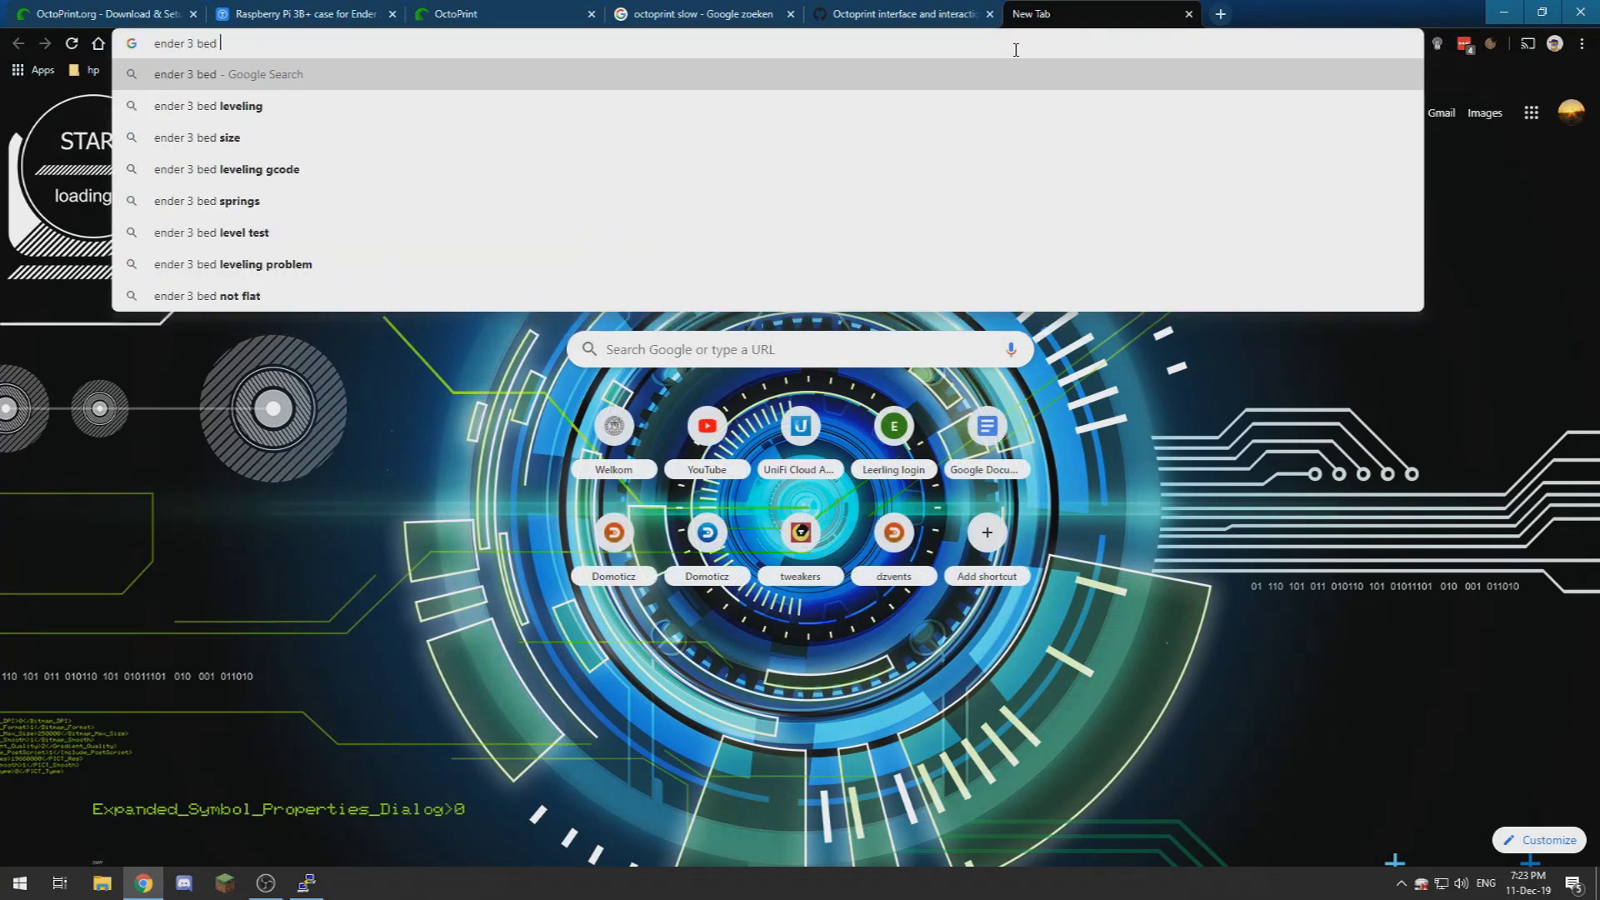
pyautogui.press('Return')
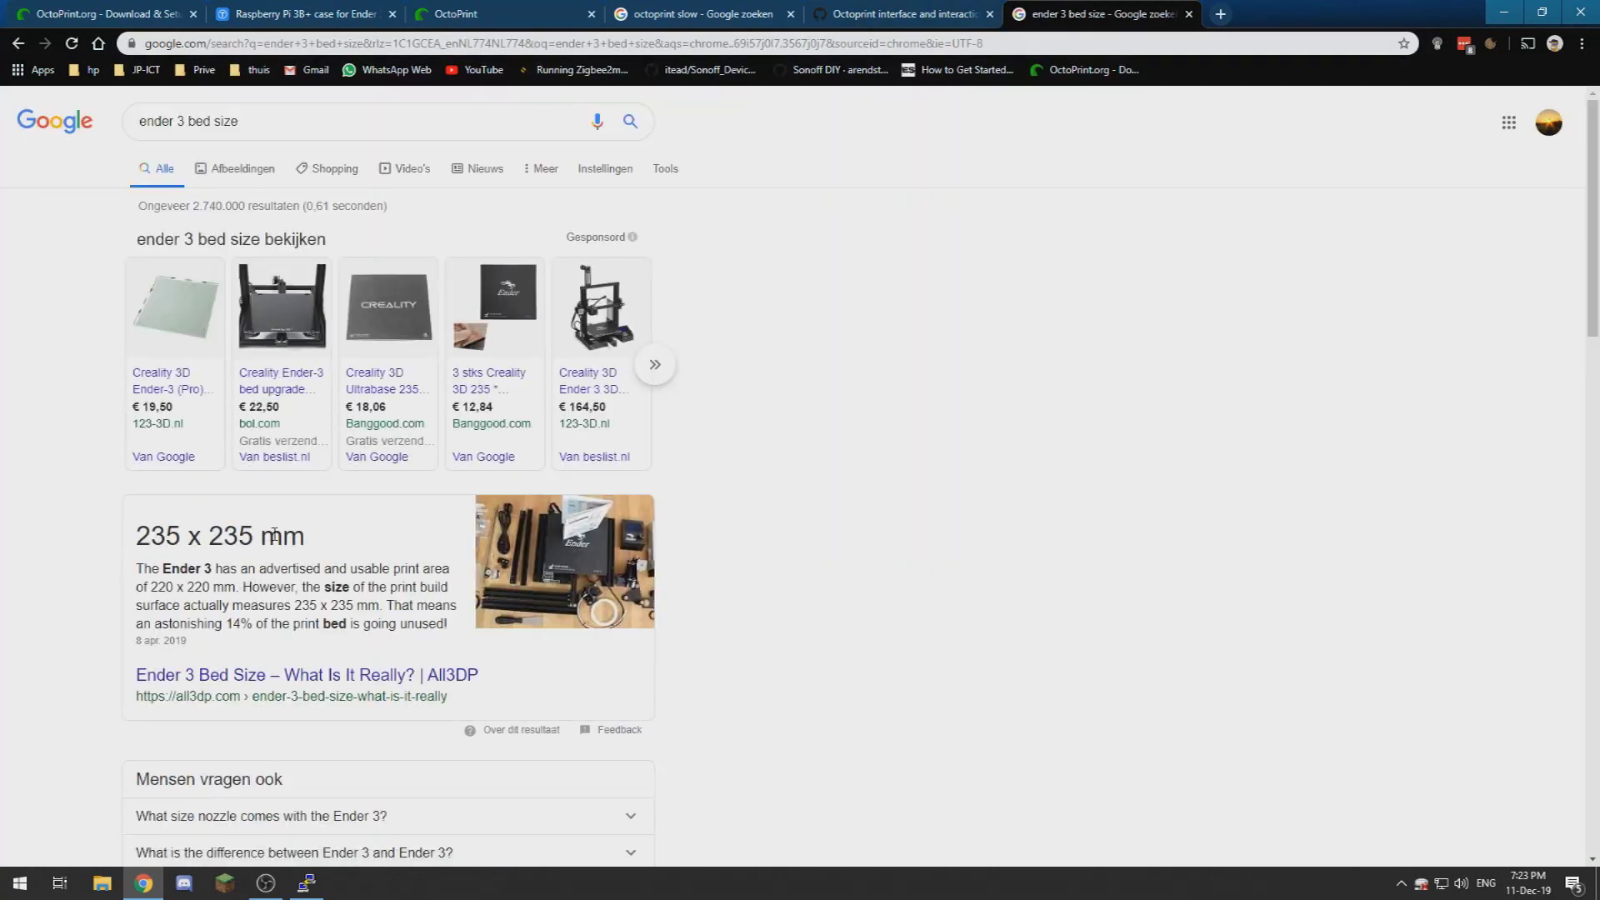
pyautogui.click(135, 10)
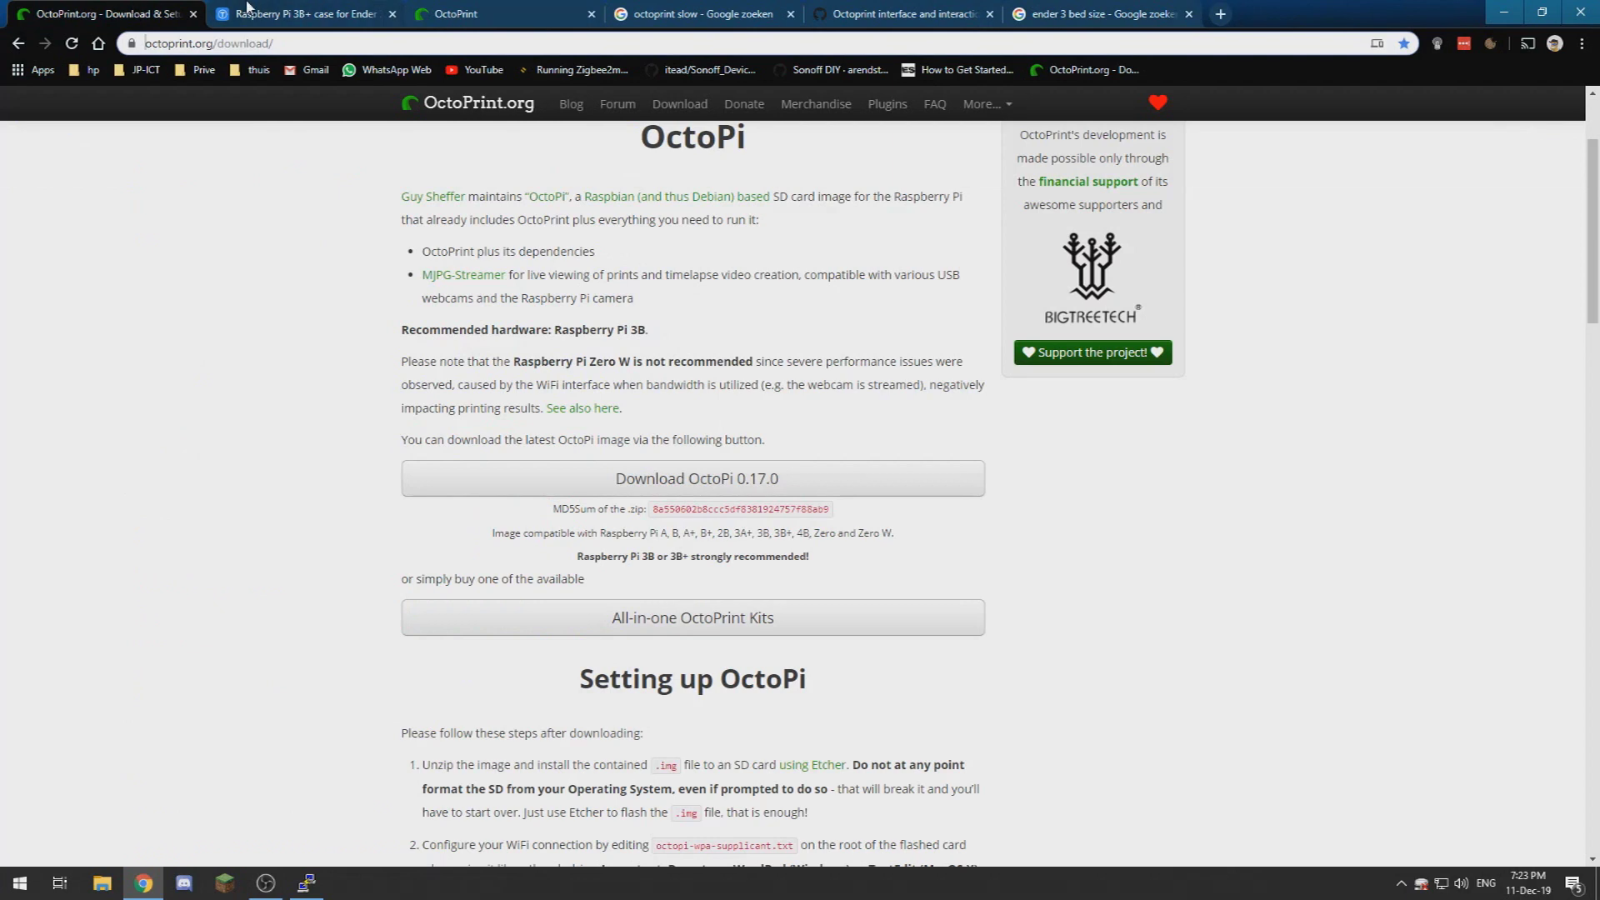
pyautogui.click(248, 9)
pyautogui.click(469, 8)
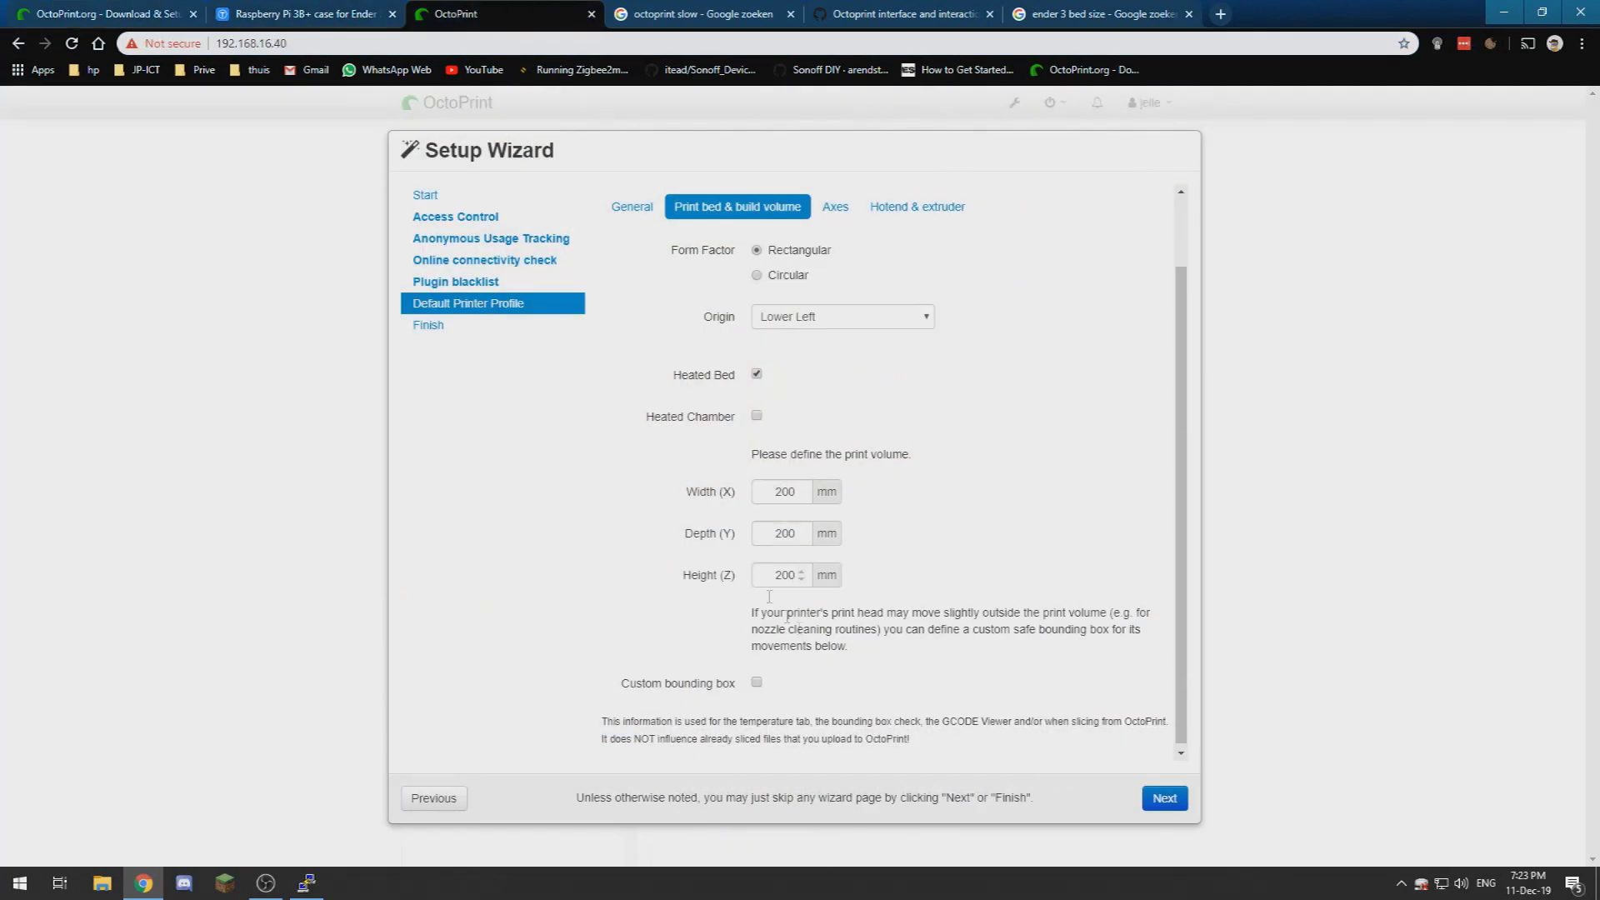
pyautogui.doubleClick(769, 498)
pyautogui.doubleClick(772, 531)
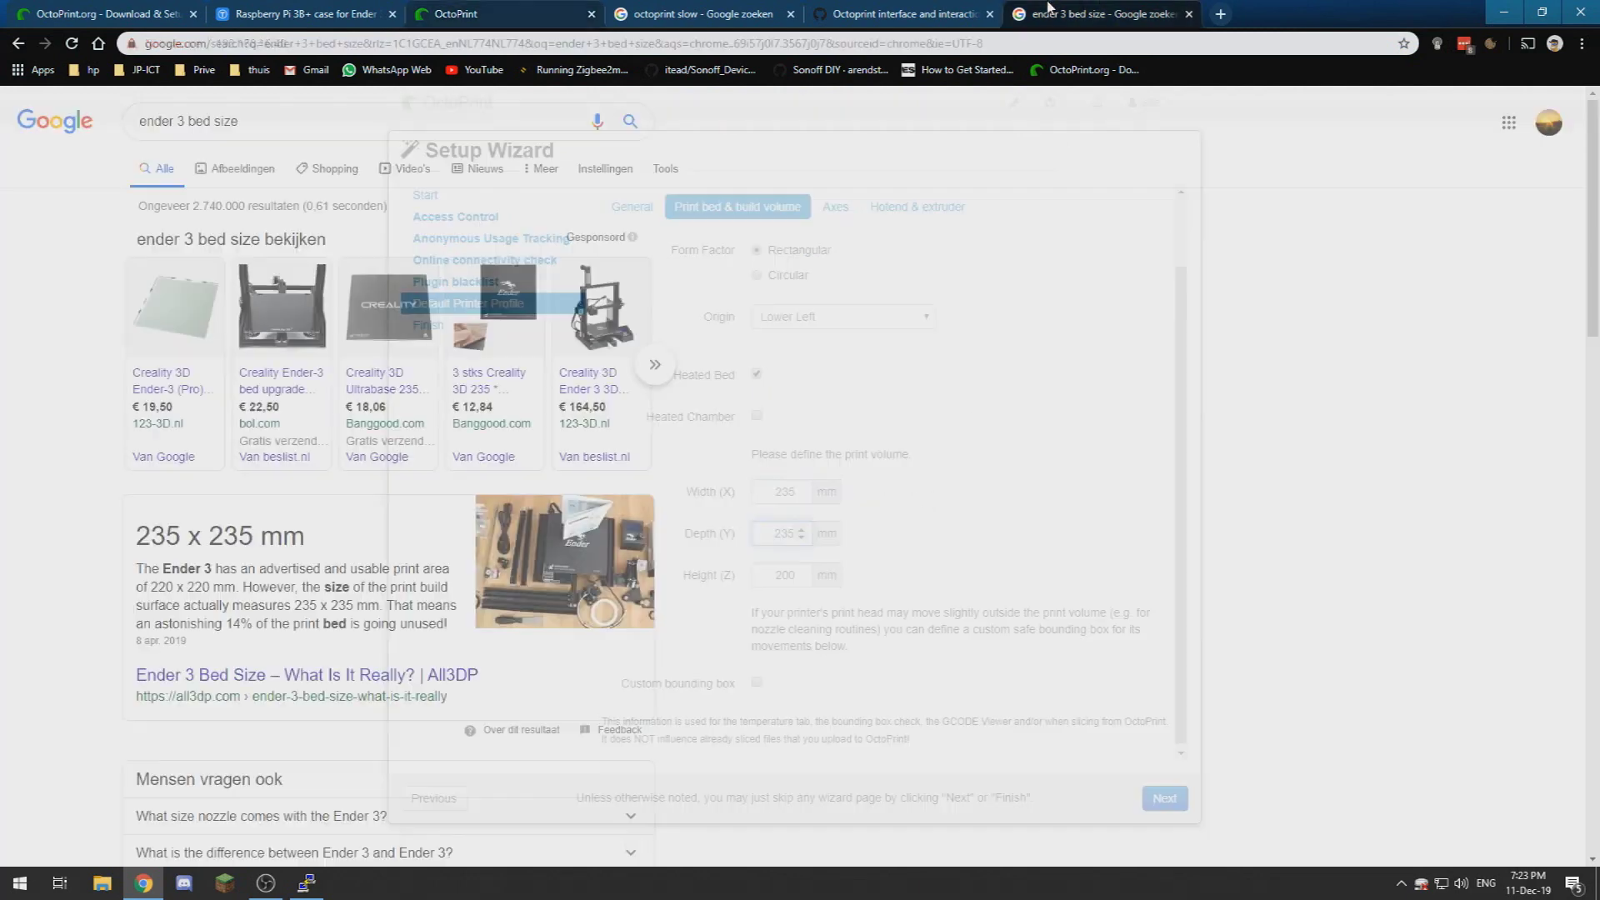
# Search 'ender 3 print height' and expand the 'How tall can the Ender 3 print?' answer
pyautogui.doubleClick(225, 121)
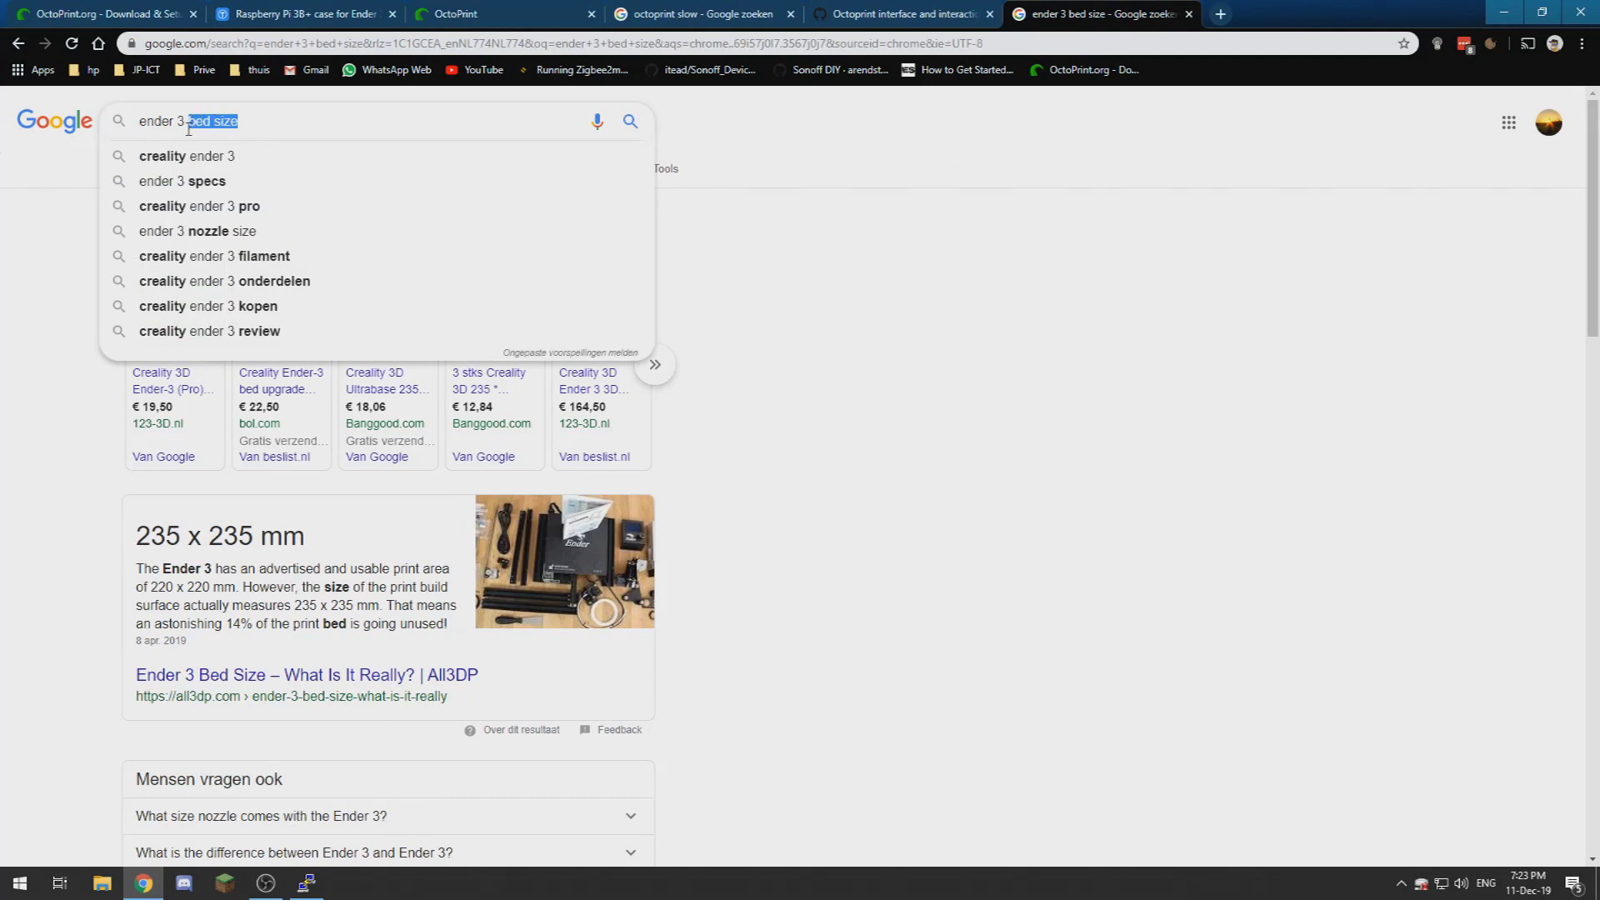
pyautogui.write('print height')
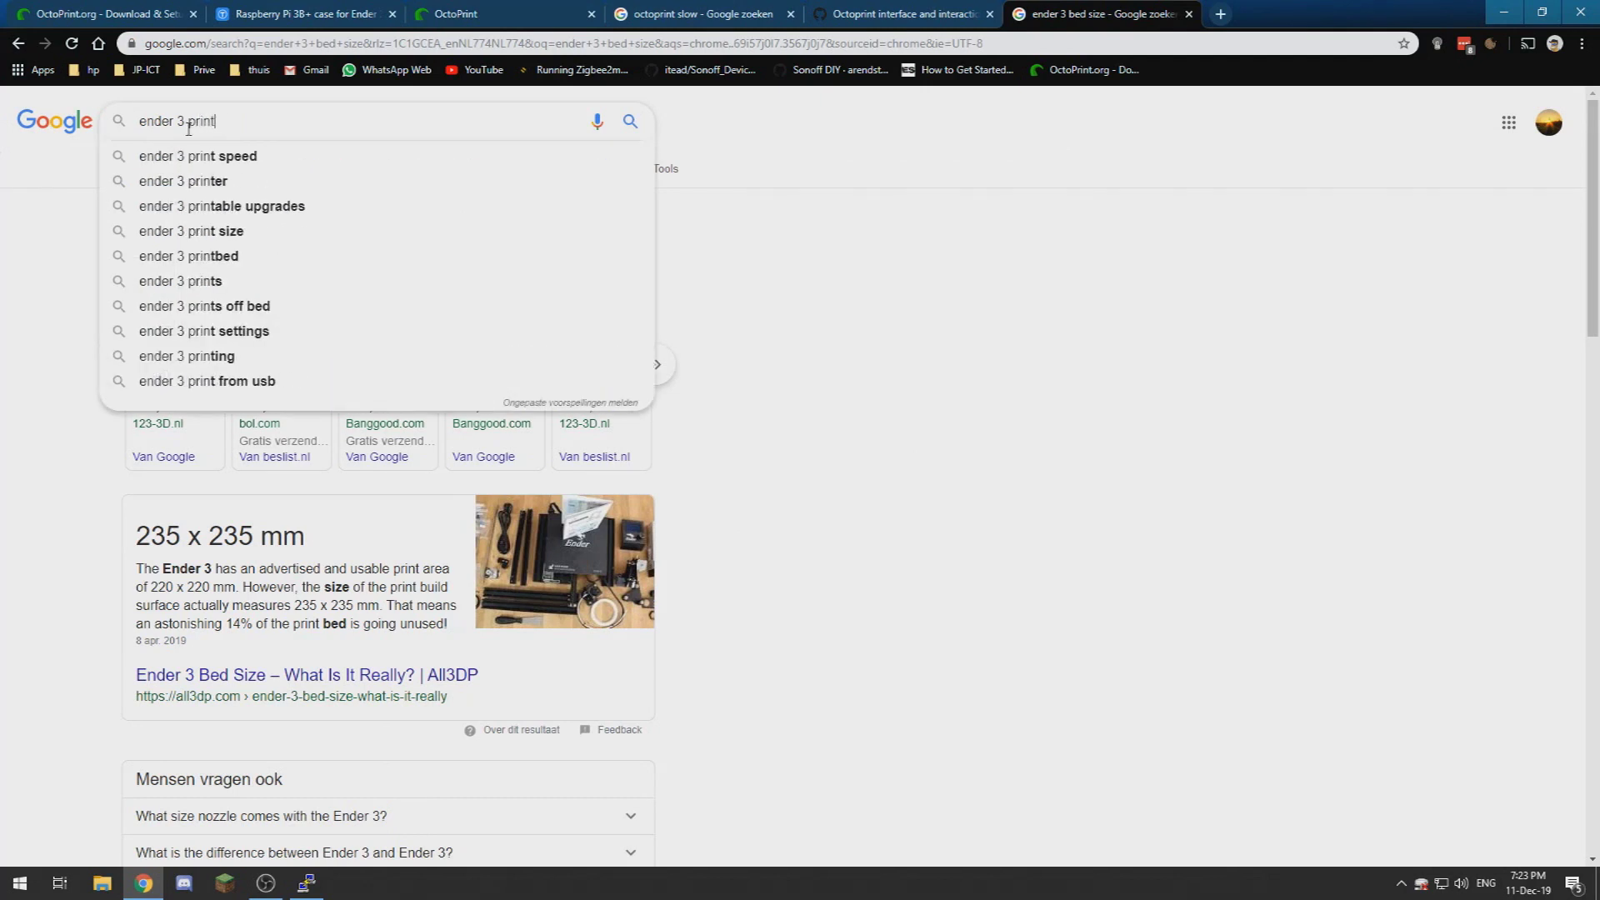
pyautogui.press('Return')
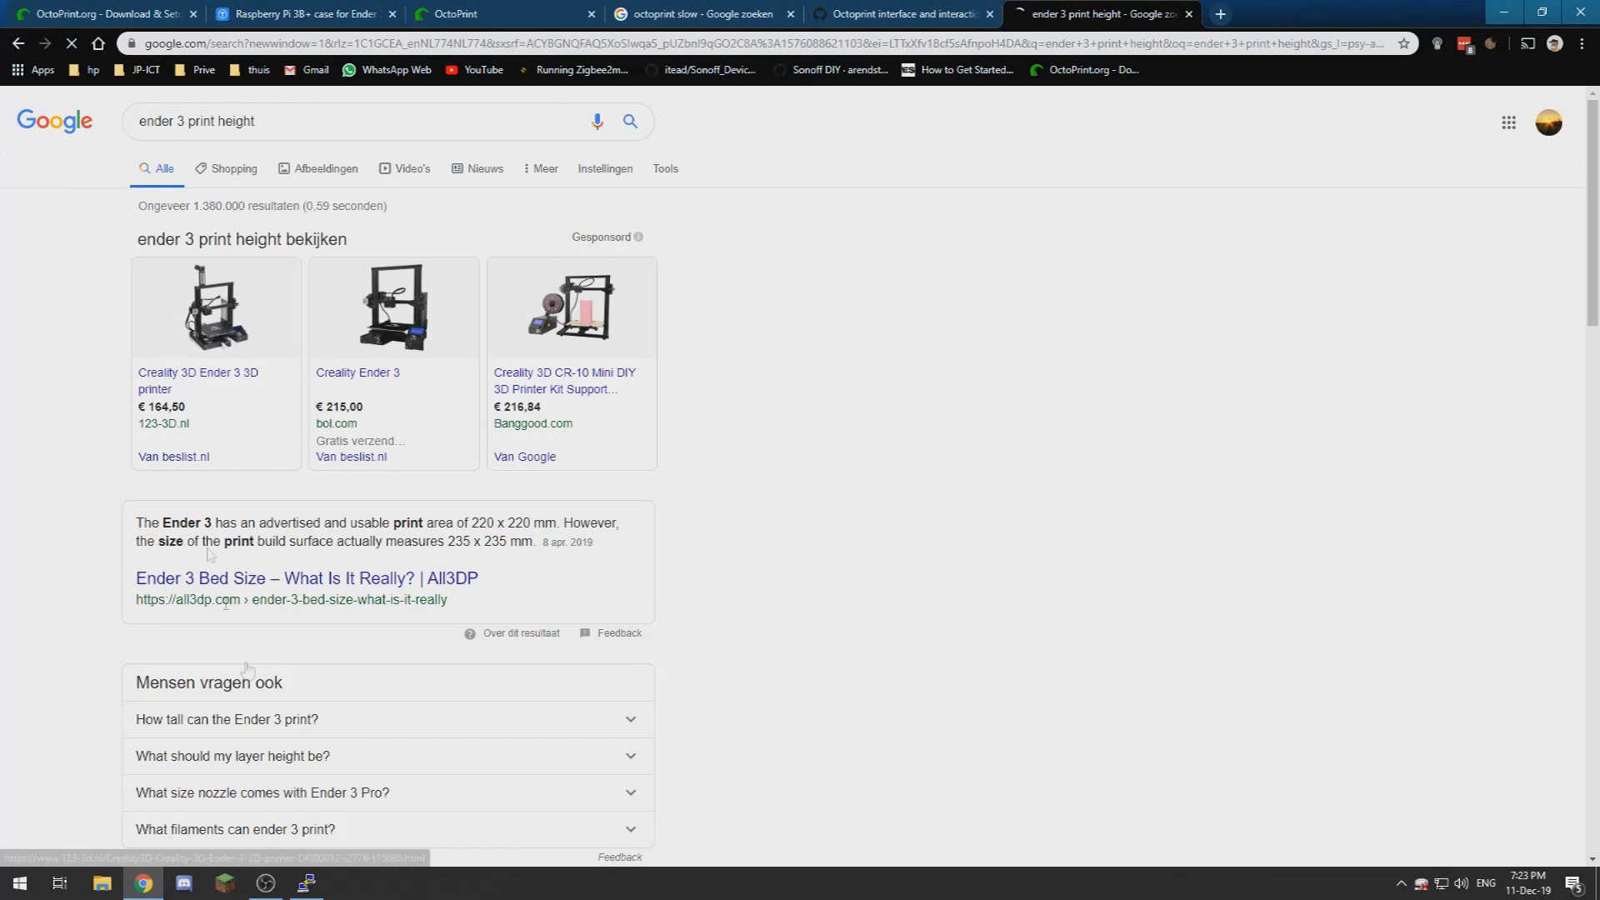
pyautogui.scroll(-2, 394, 597)
pyautogui.click(260, 553)
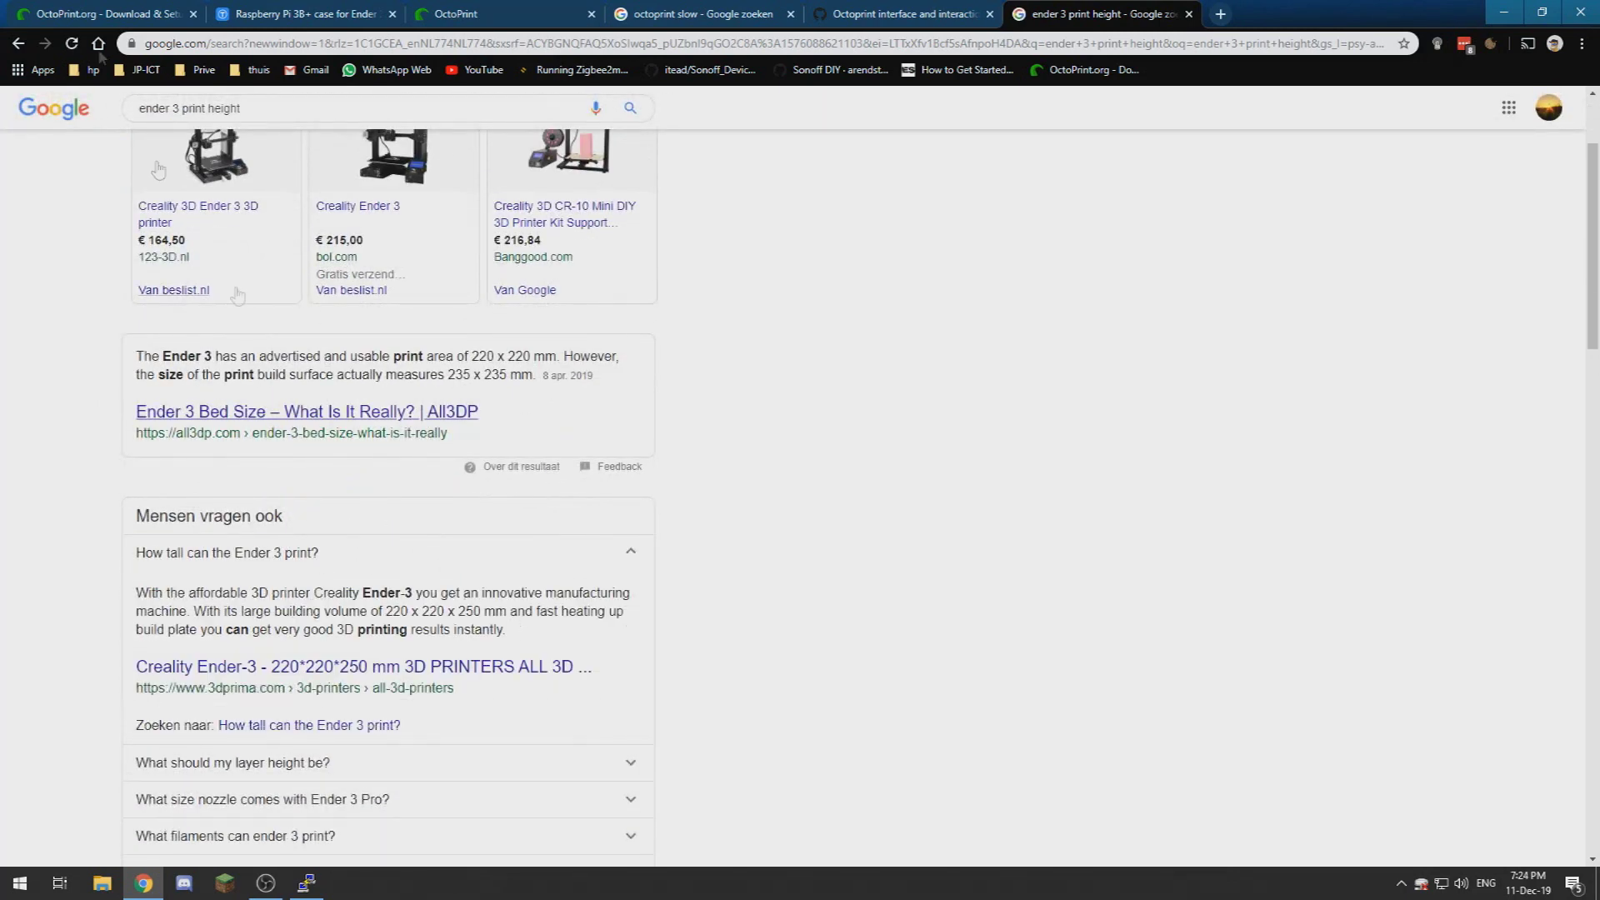
pyautogui.click(67, 13)
pyautogui.click(262, 10)
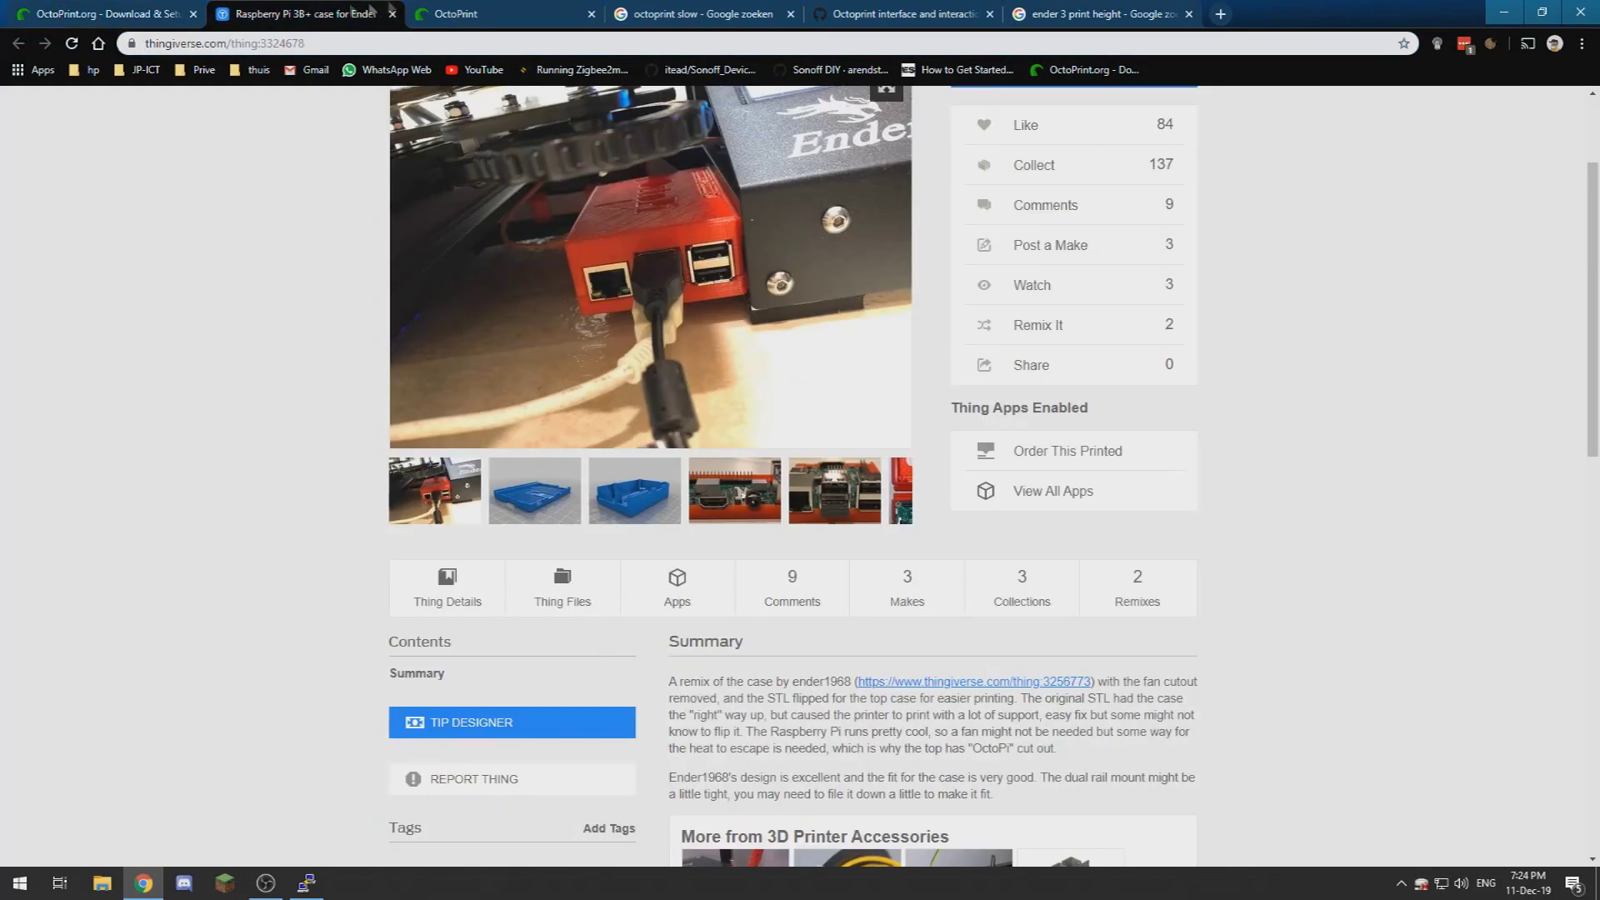
# Set the printer profile build volume to 220 x 220 x 250 mm
pyautogui.click(477, 14)
pyautogui.hotkey('shift', 'Tab')
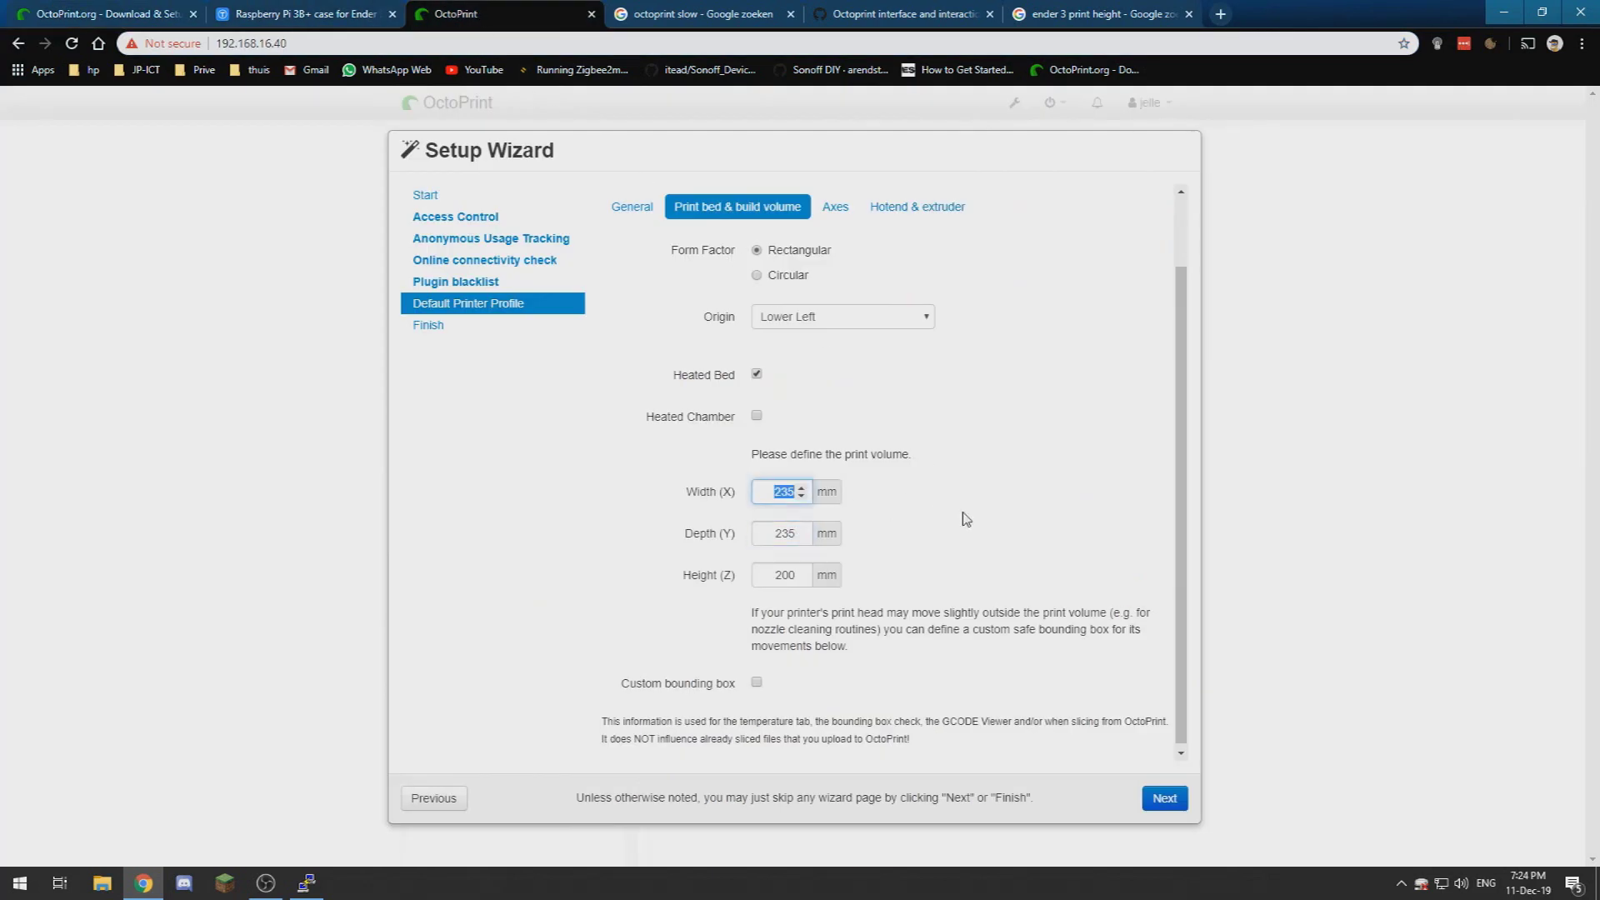
pyautogui.write('220')
pyautogui.press('Tab')
pyautogui.press('Tab')
pyautogui.write('2')
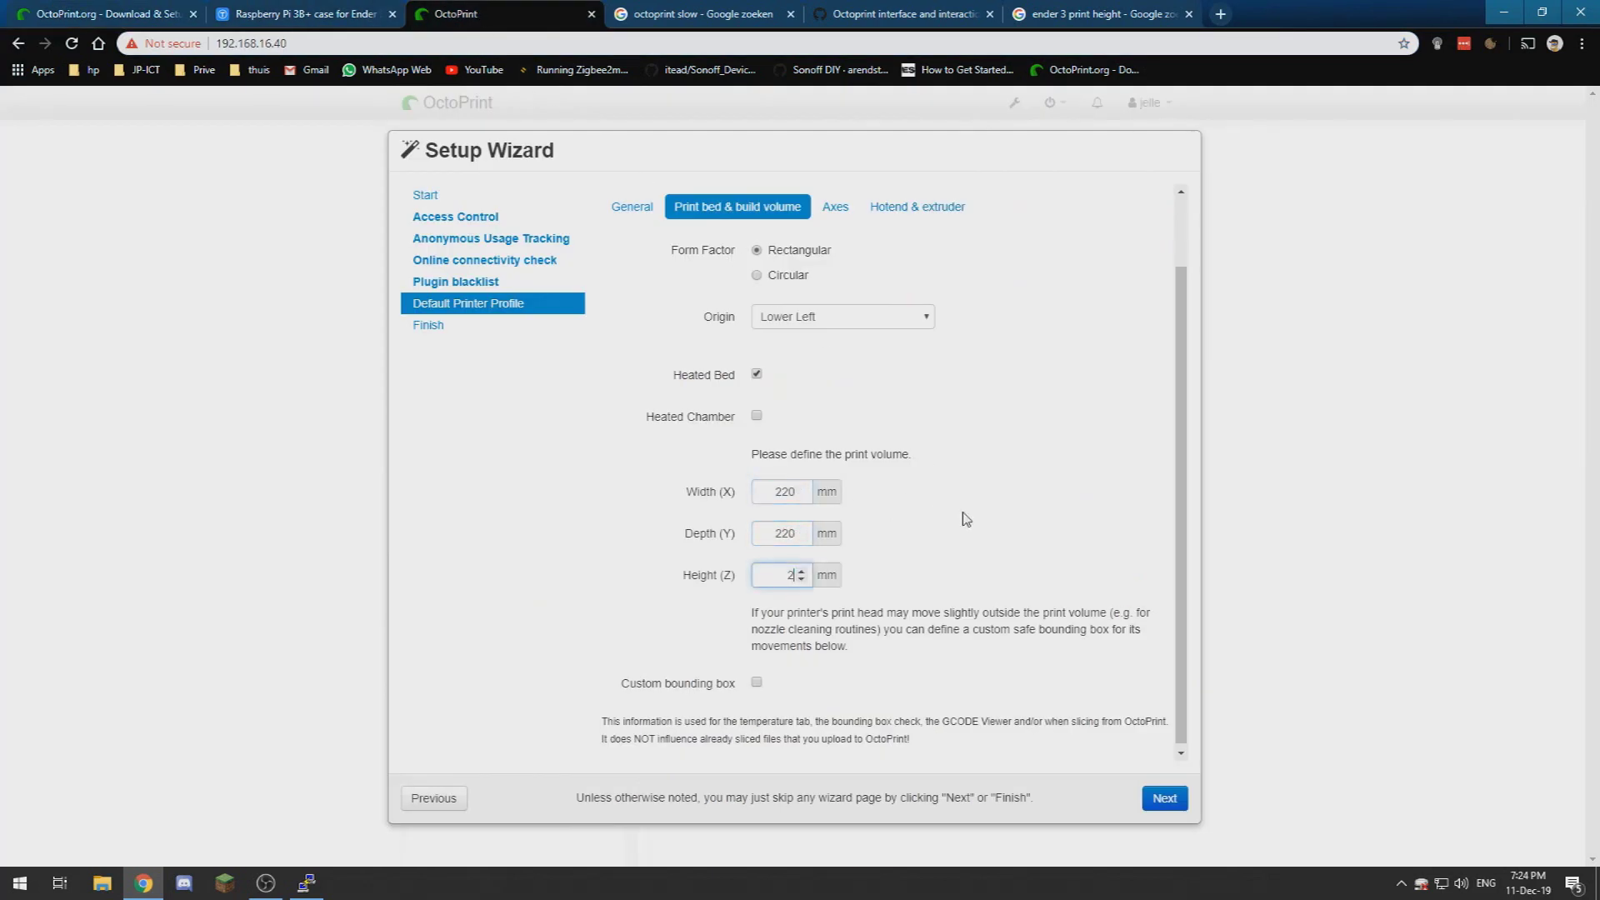
pyautogui.write('50')
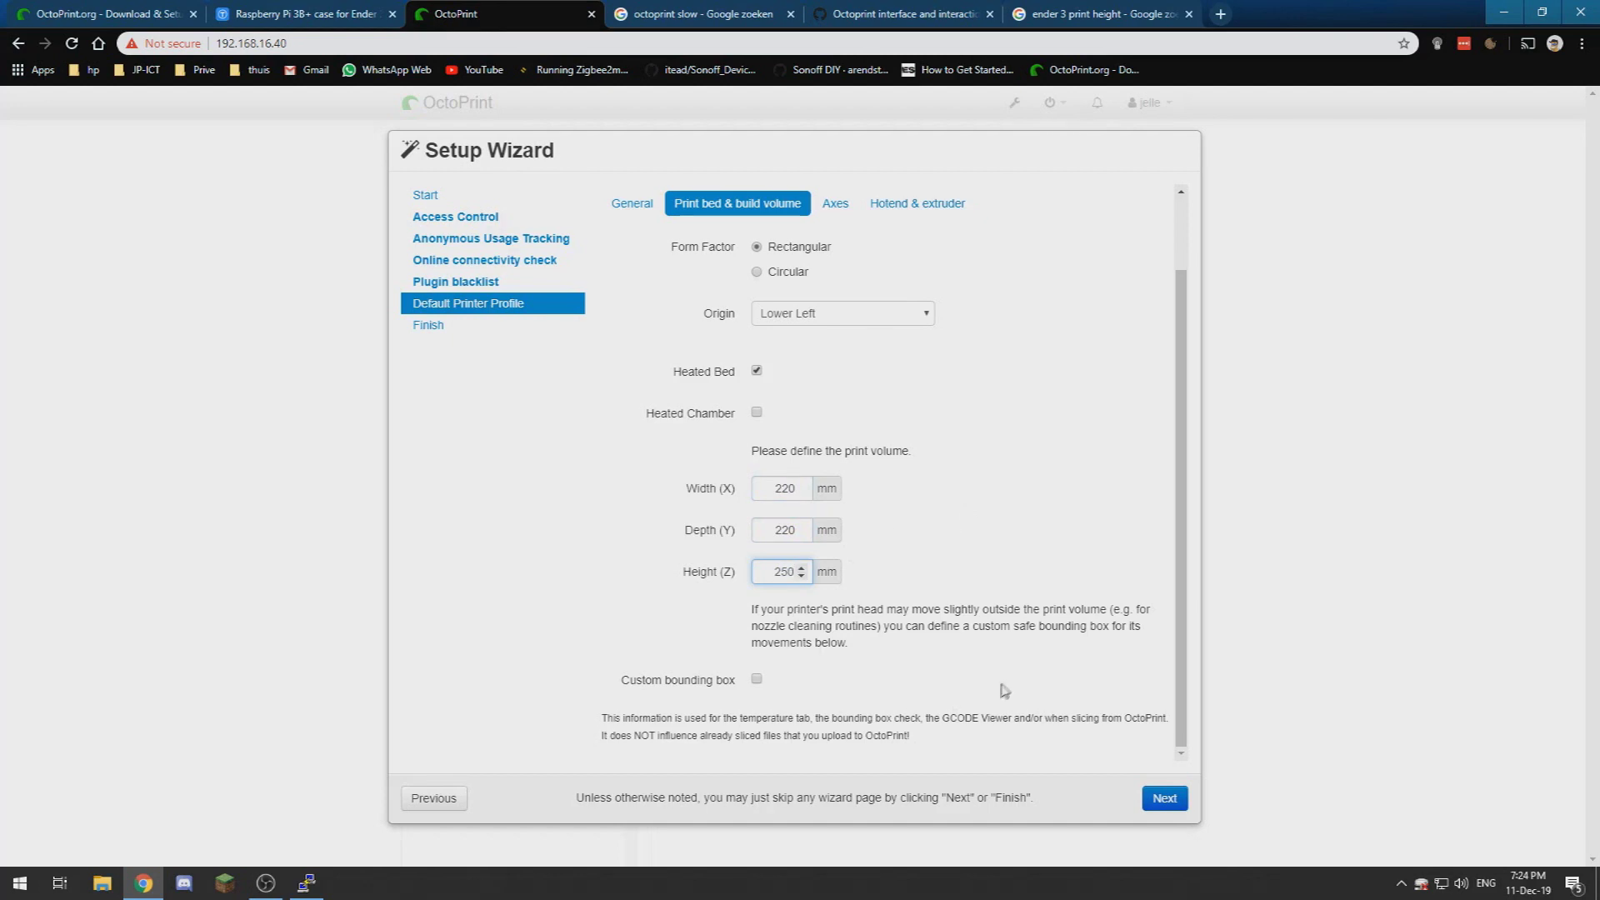
pyautogui.click(1008, 690)
# Review the Axes and Hotend & extruder settings, then finish the setup wizard
pyautogui.click(1176, 798)
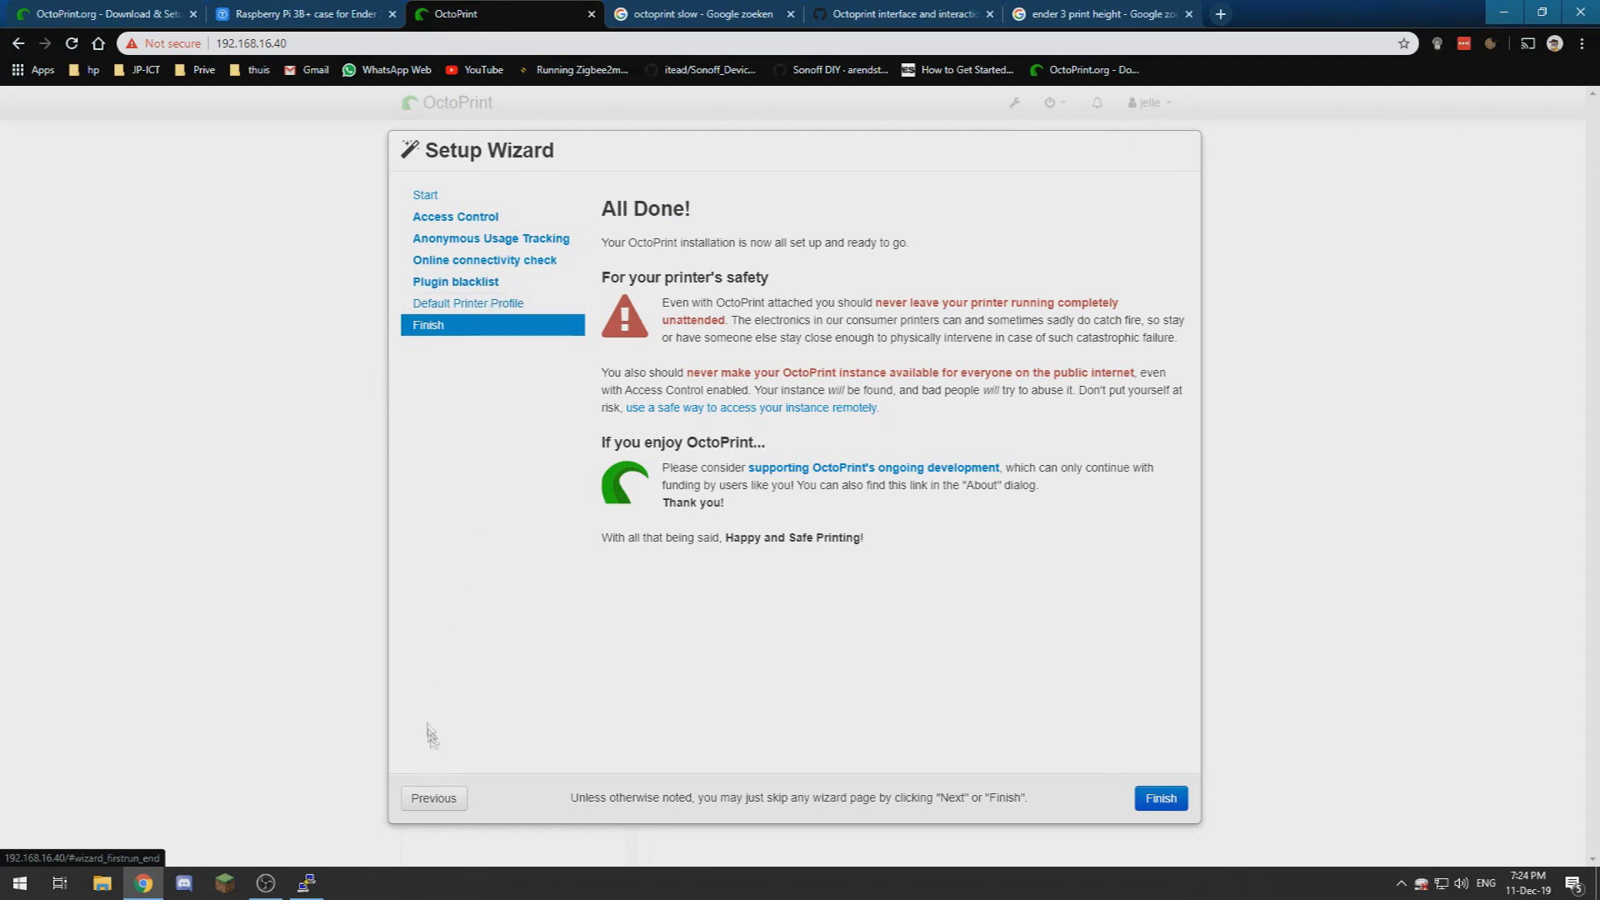
pyautogui.click(442, 797)
pyautogui.click(833, 304)
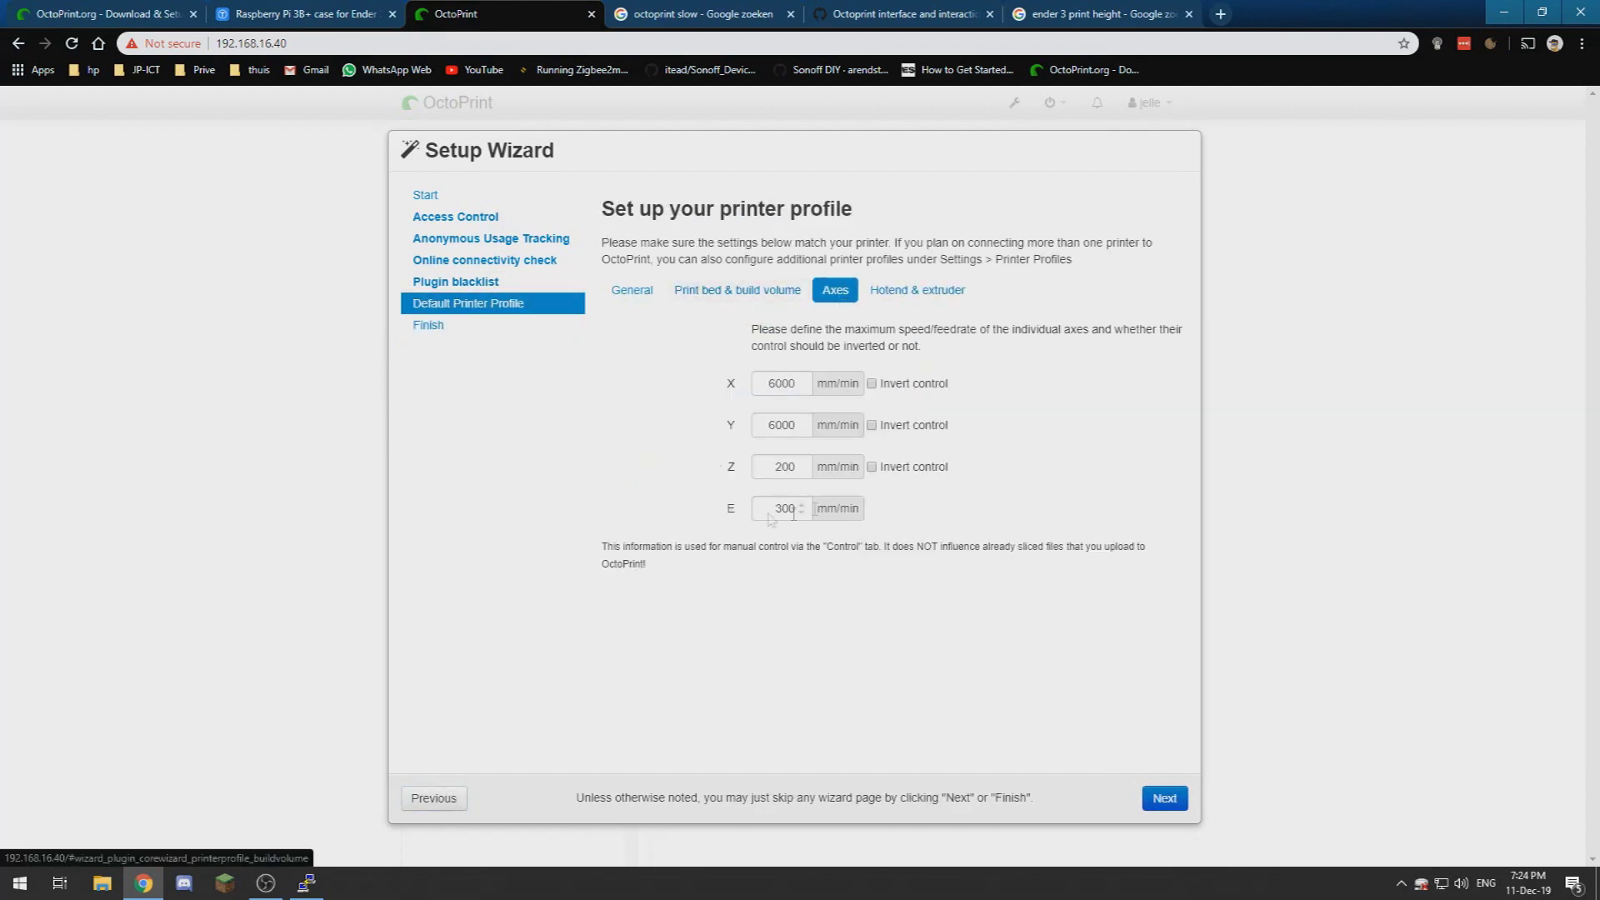
pyautogui.click(887, 291)
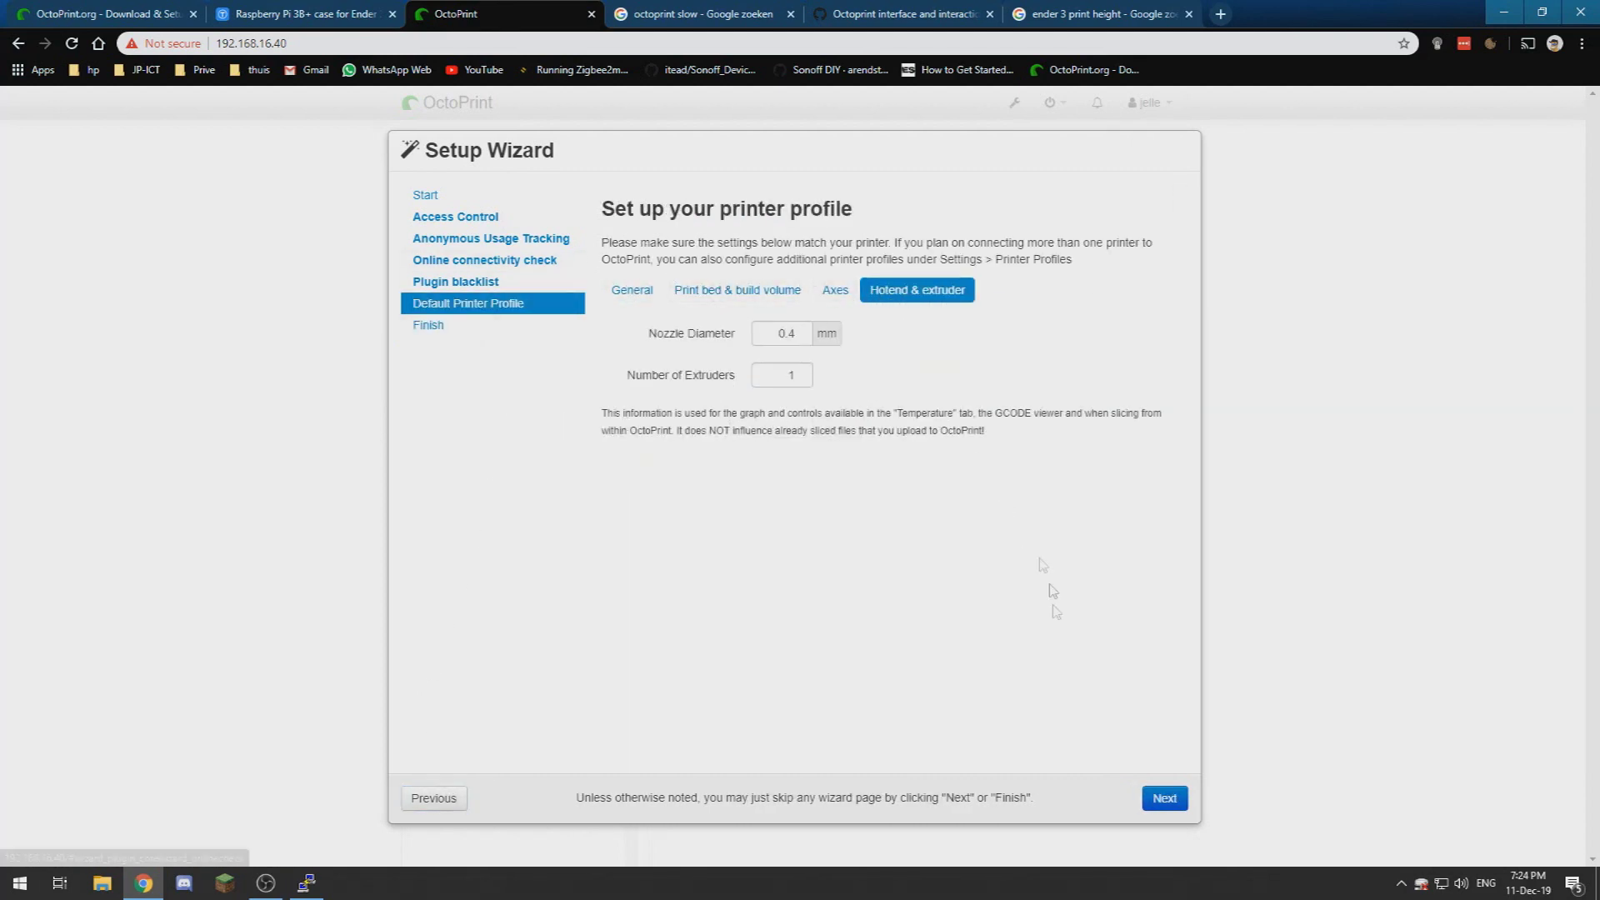
pyautogui.click(1164, 798)
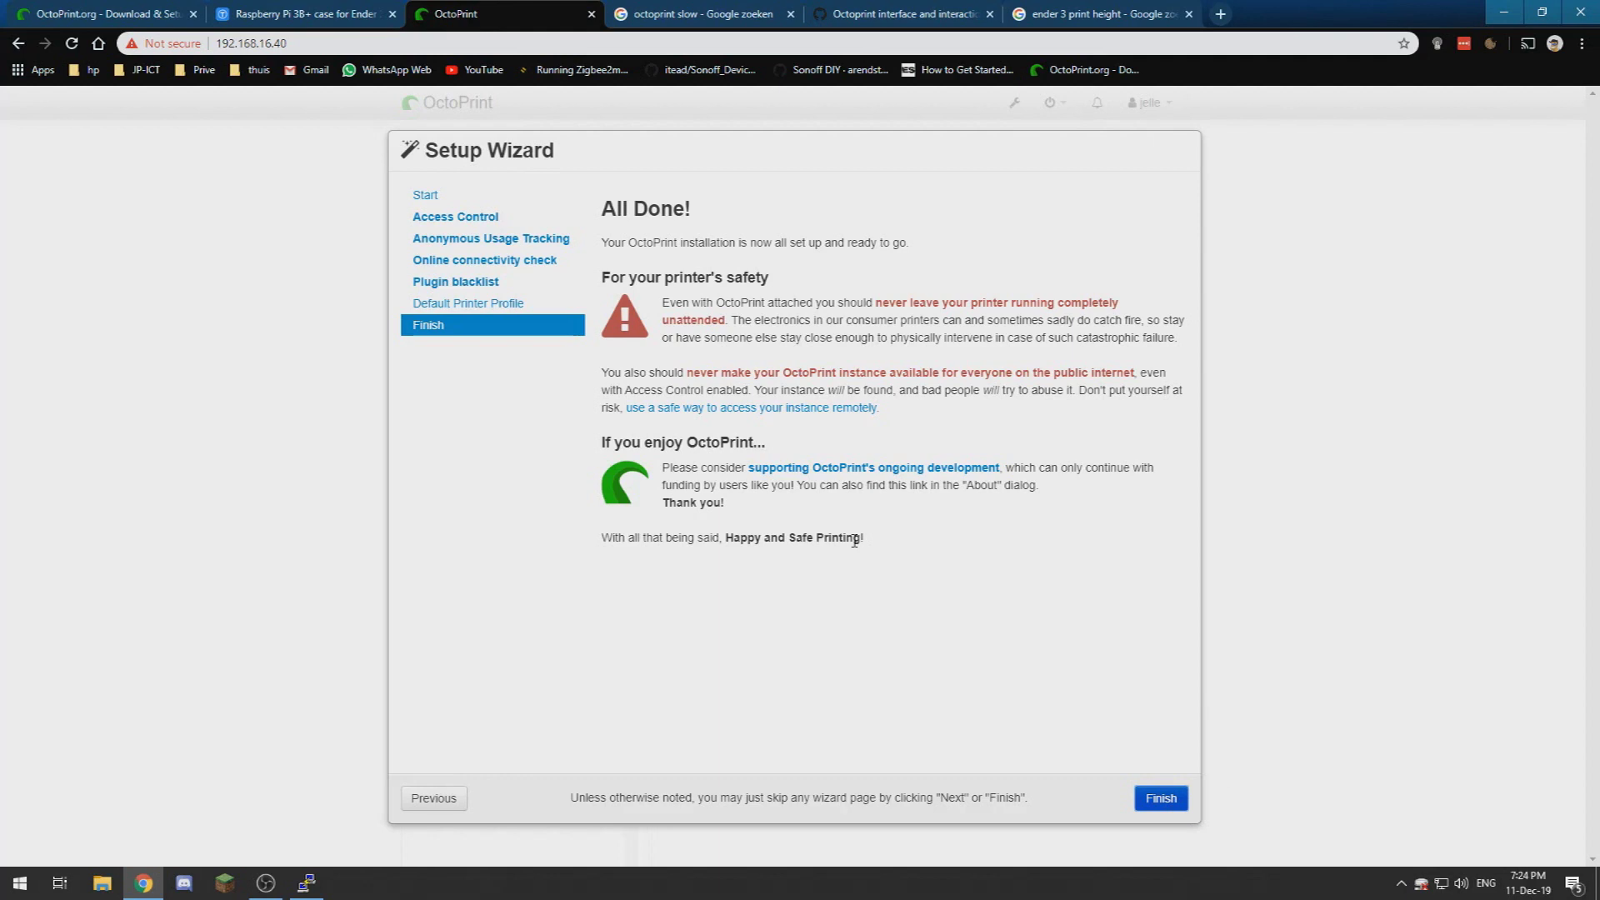
pyautogui.click(1160, 797)
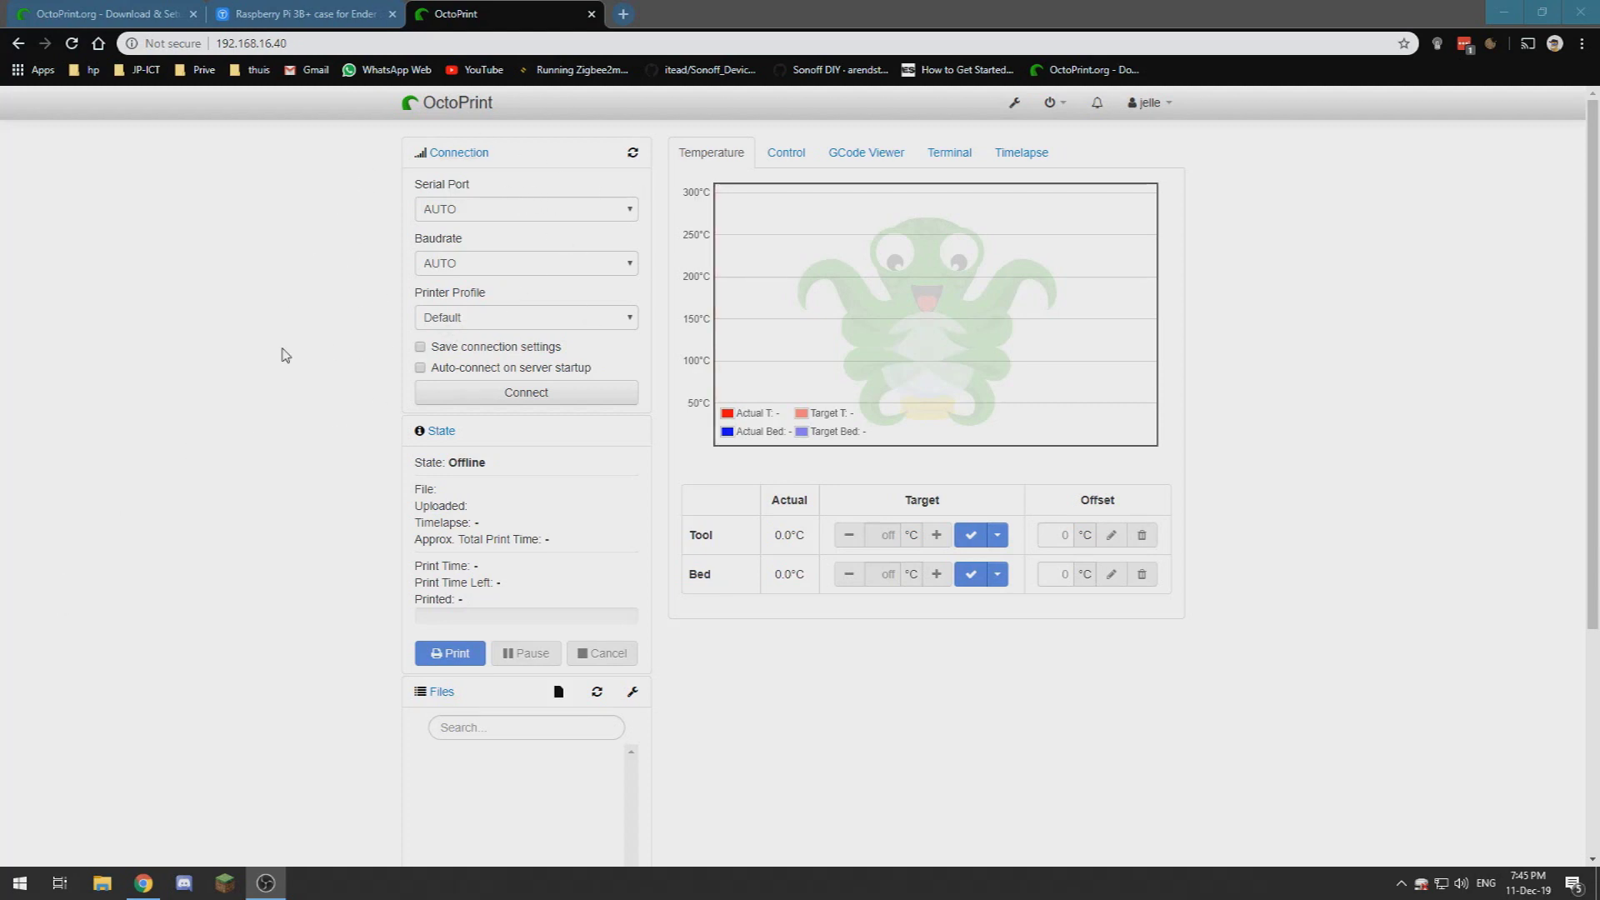
# Keep the Default profile, enable saved connection settings and auto-connect, and connect to the printer
pyautogui.click(446, 319)
pyautogui.click(466, 321)
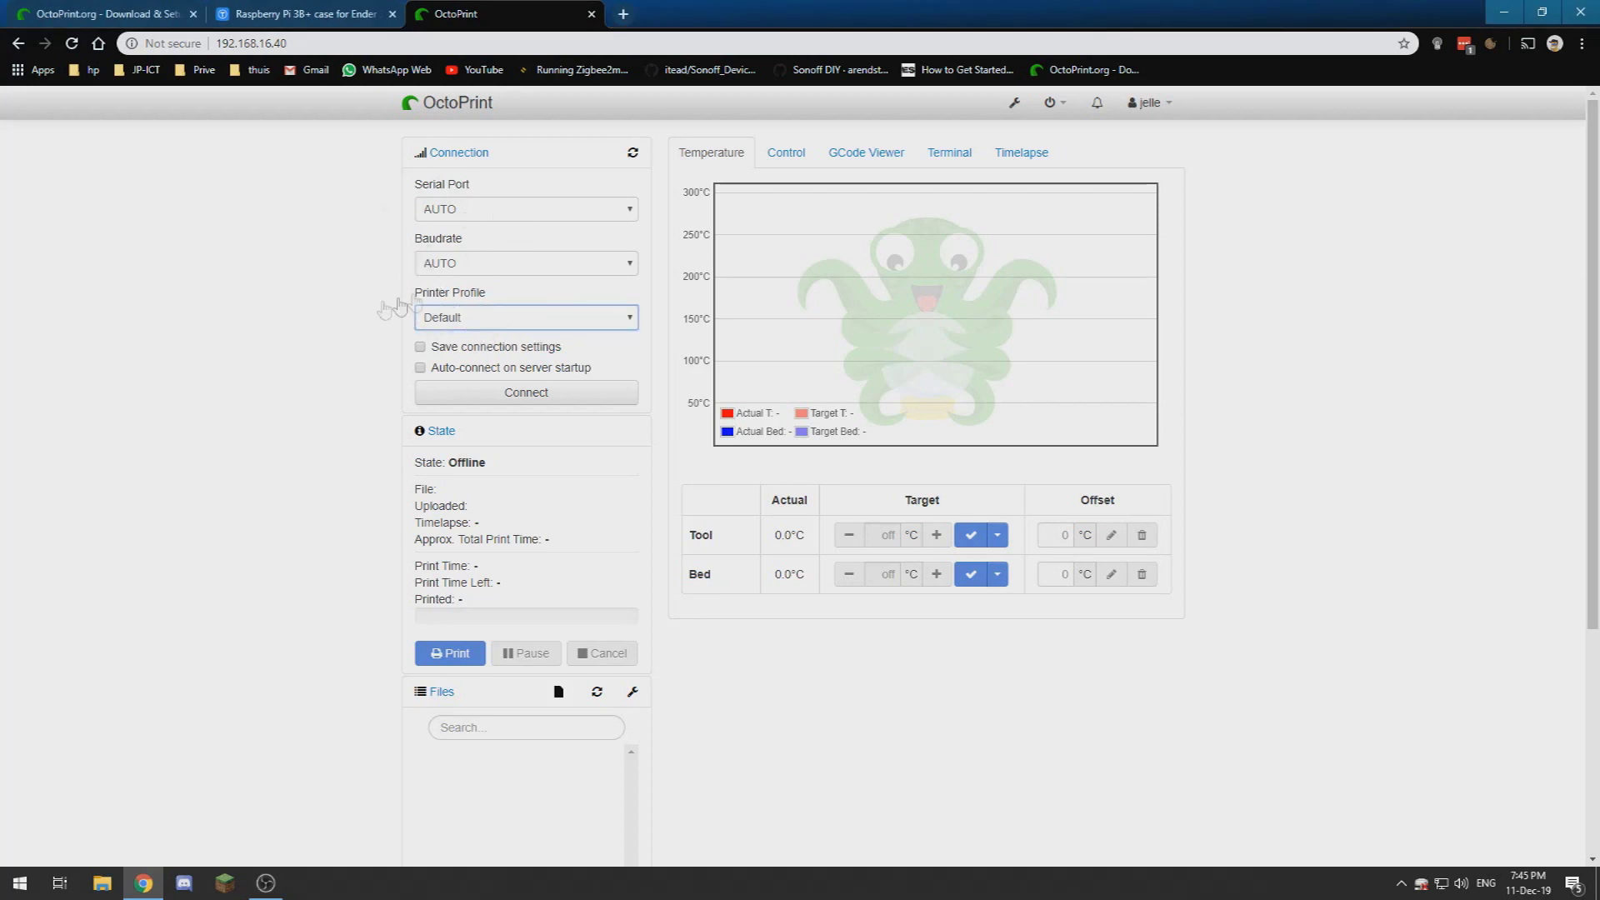
pyautogui.click(420, 348)
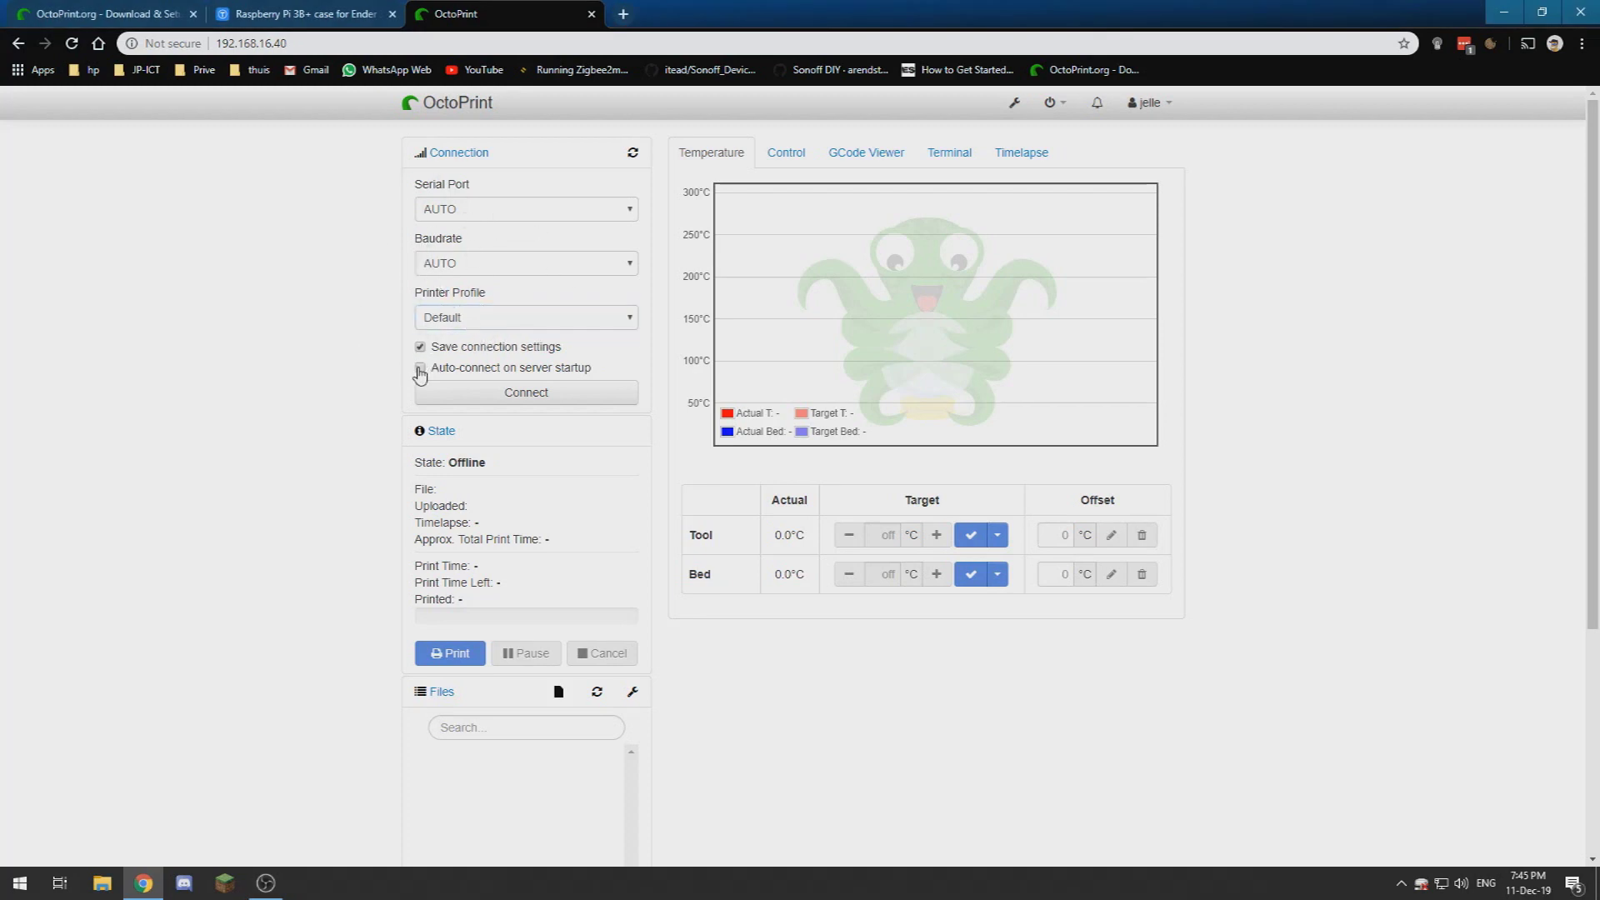
pyautogui.click(419, 370)
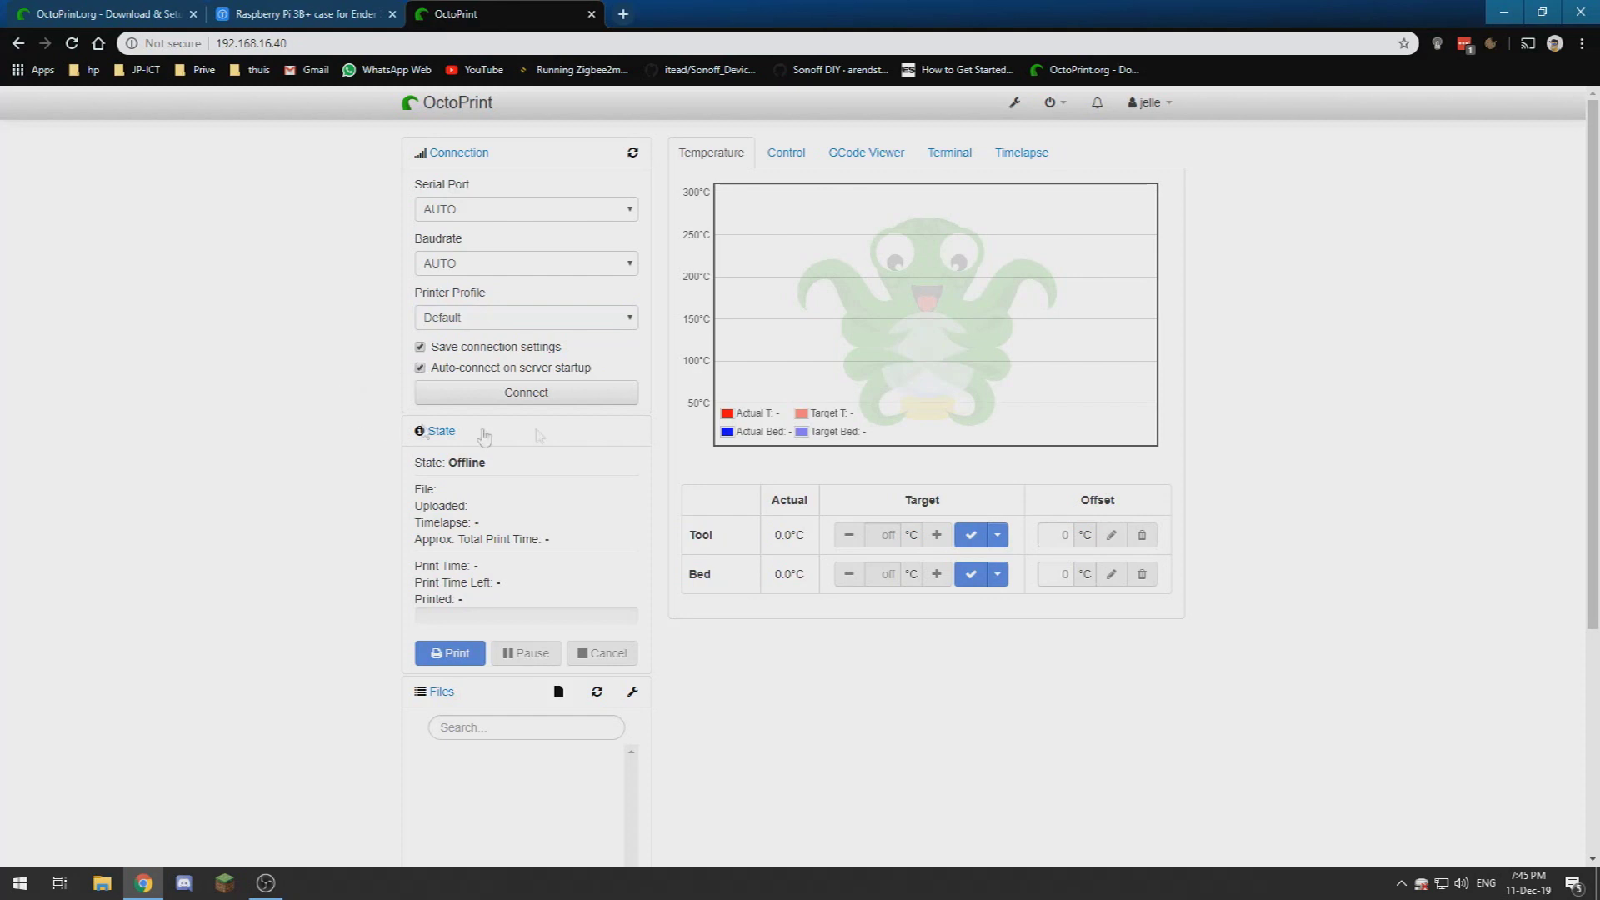
pyautogui.click(537, 399)
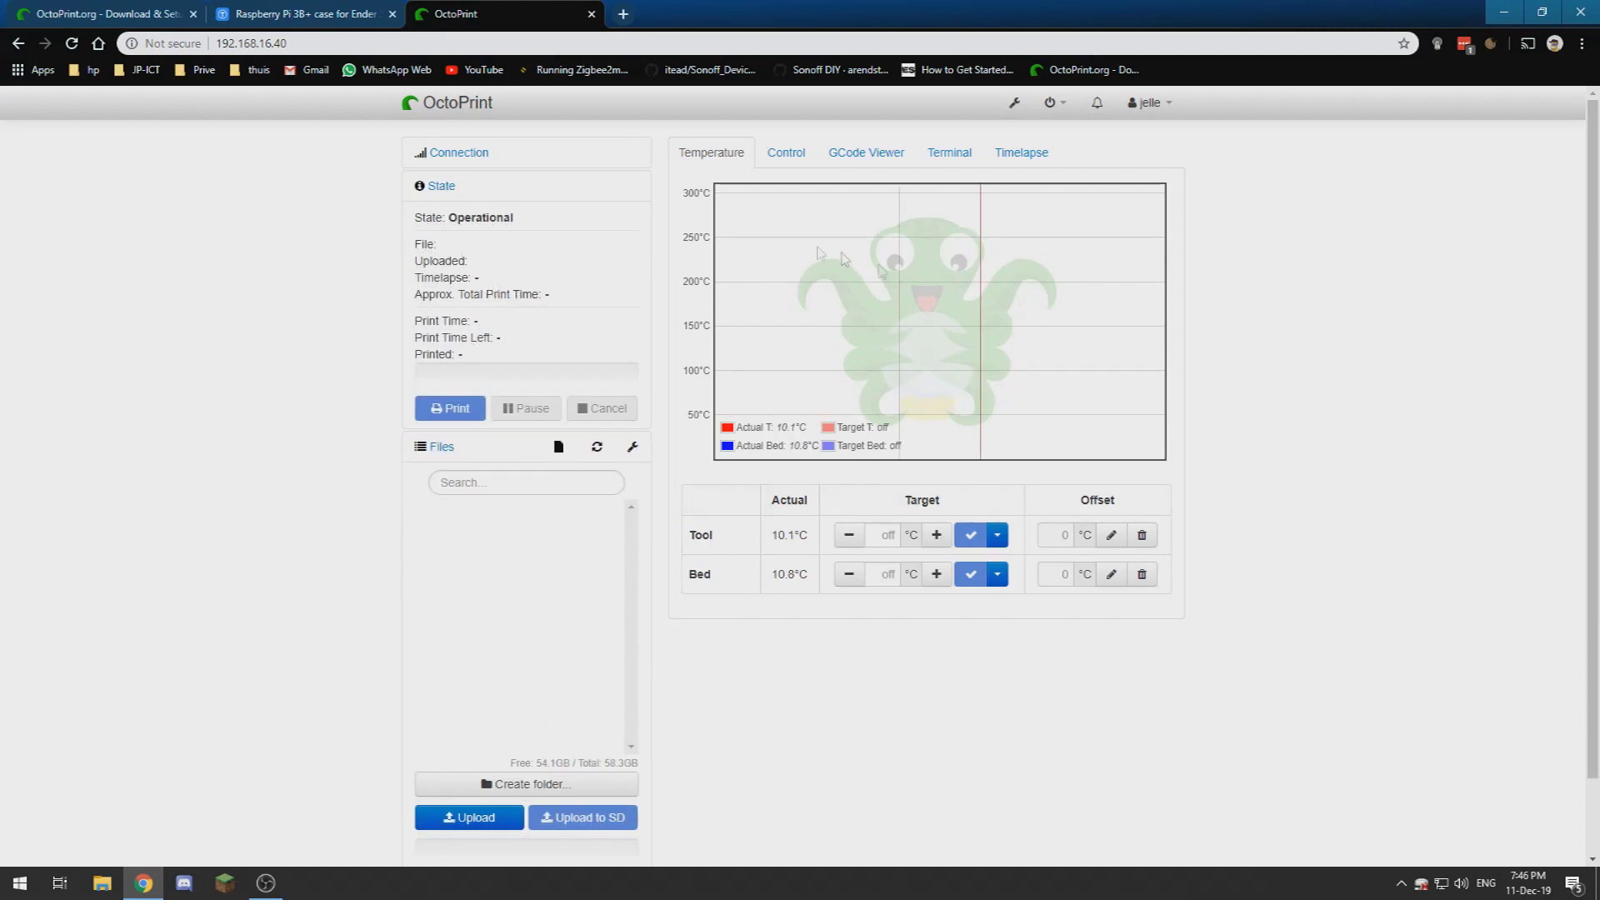
# Check the tool and bed temperatures, browse the Control tool selector and GCode Viewer, then return to Temperature
pyautogui.moveTo(772, 531); pyautogui.dragTo(790, 573)
pyautogui.click(794, 576)
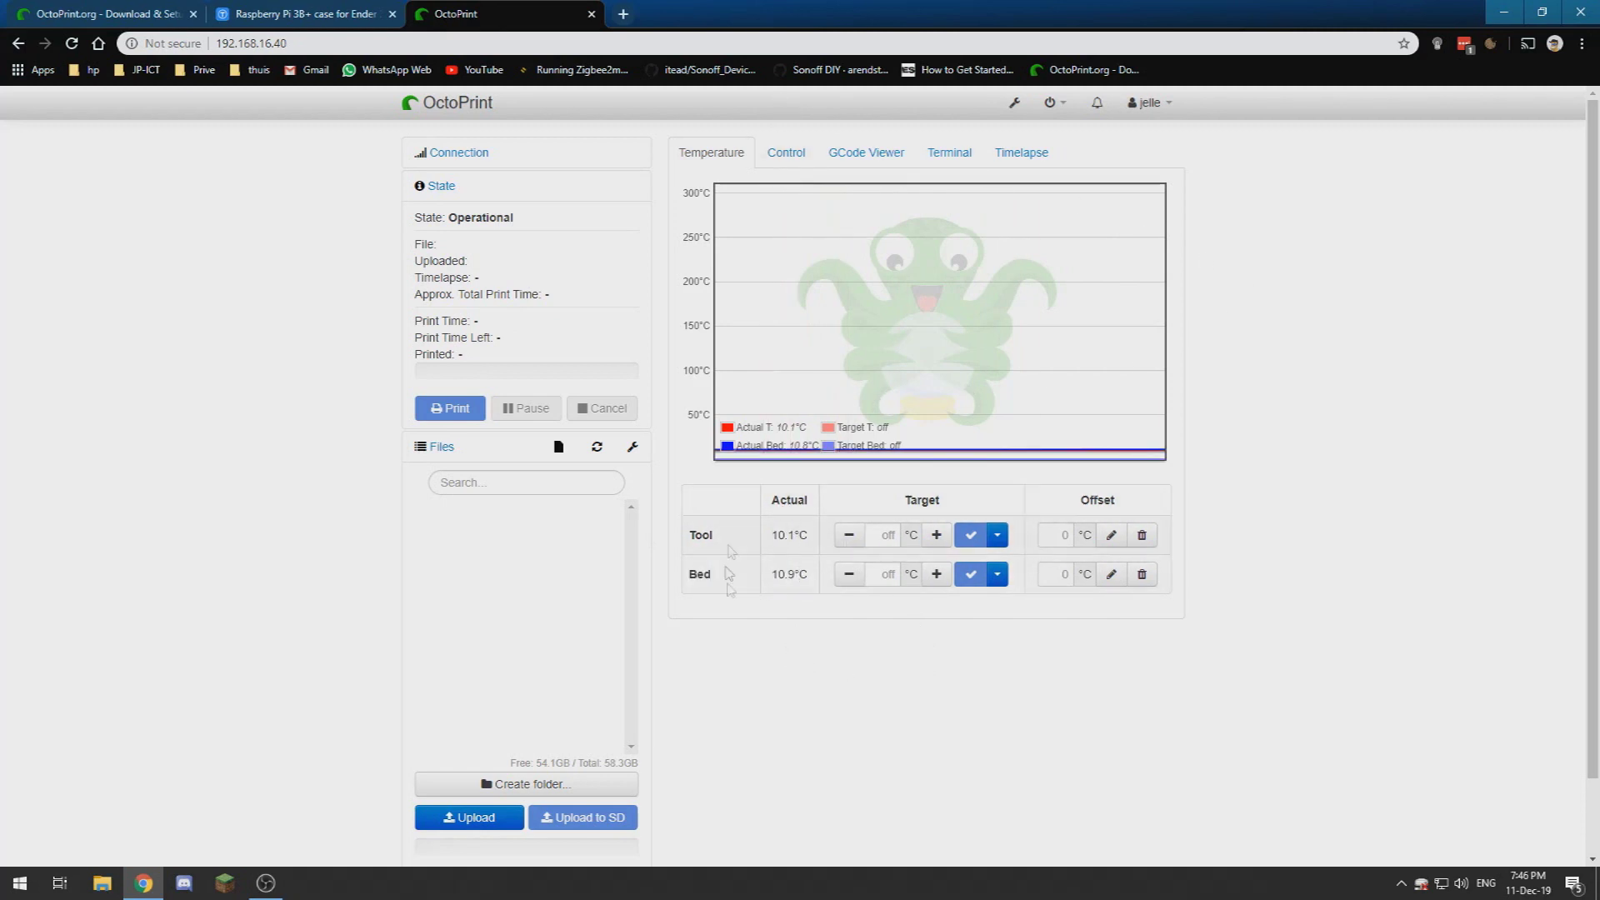
pyautogui.click(783, 154)
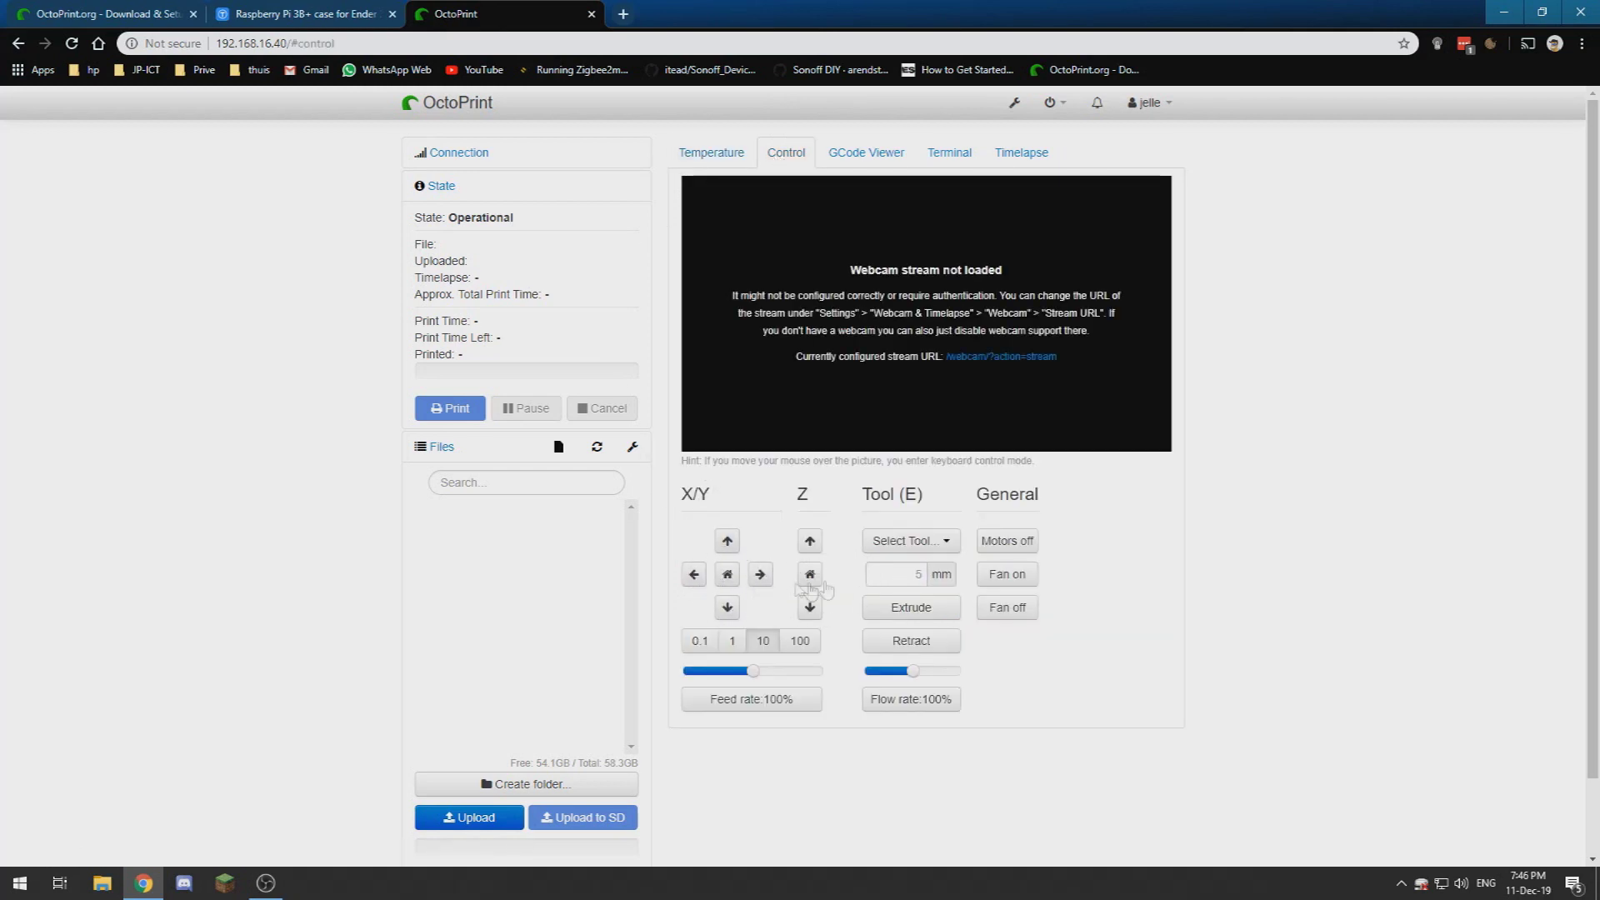
pyautogui.click(928, 541)
pyautogui.click(945, 541)
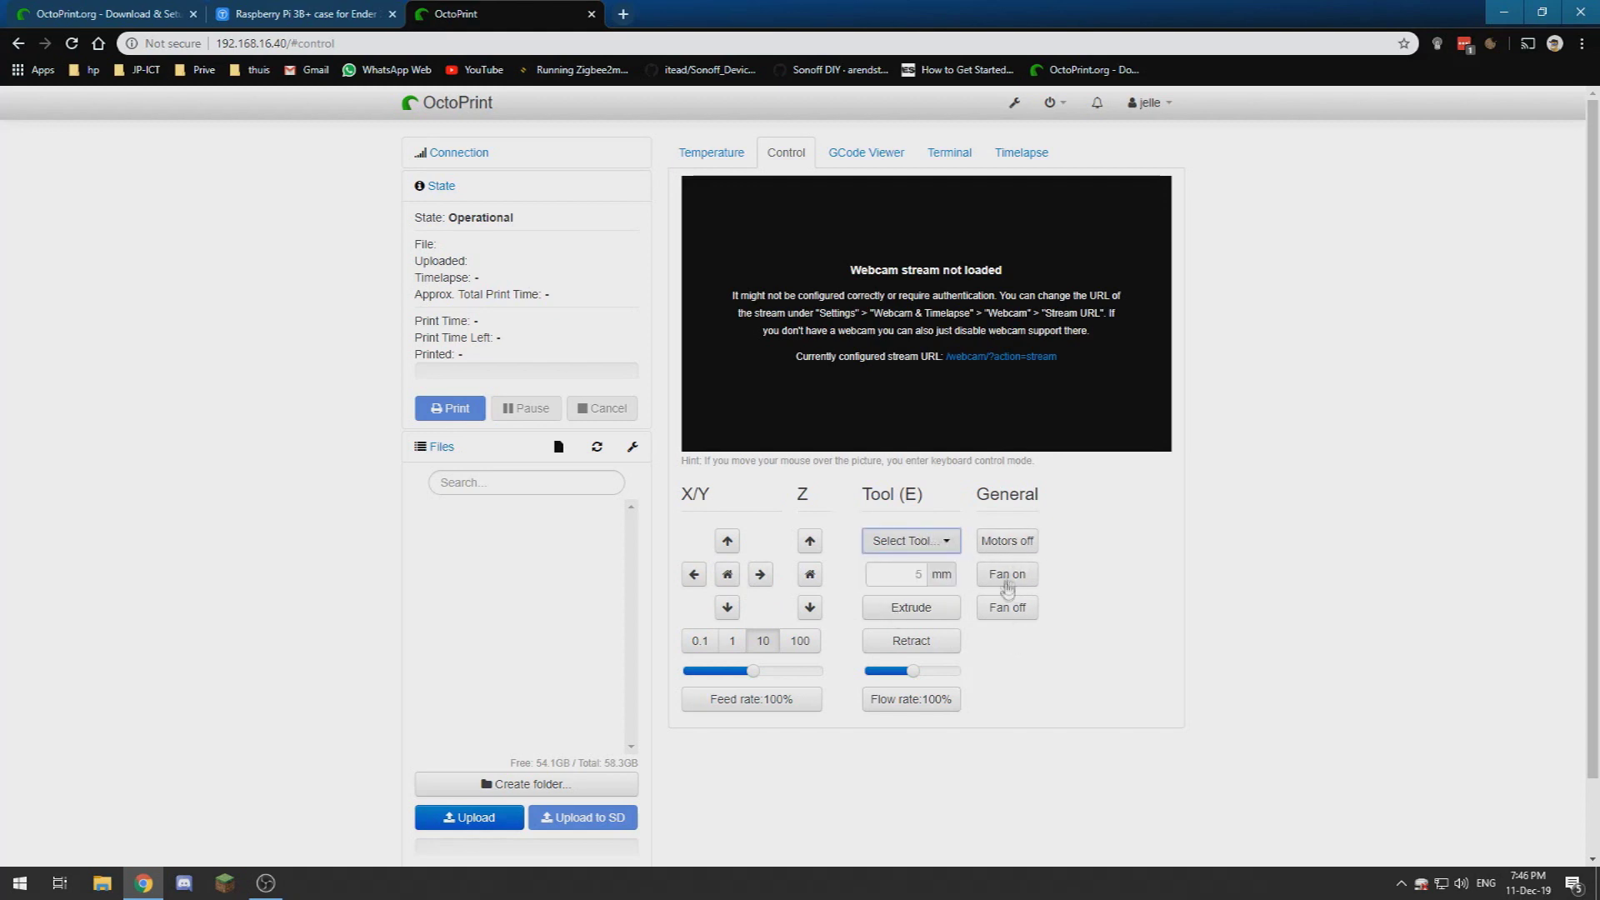
pyautogui.click(866, 153)
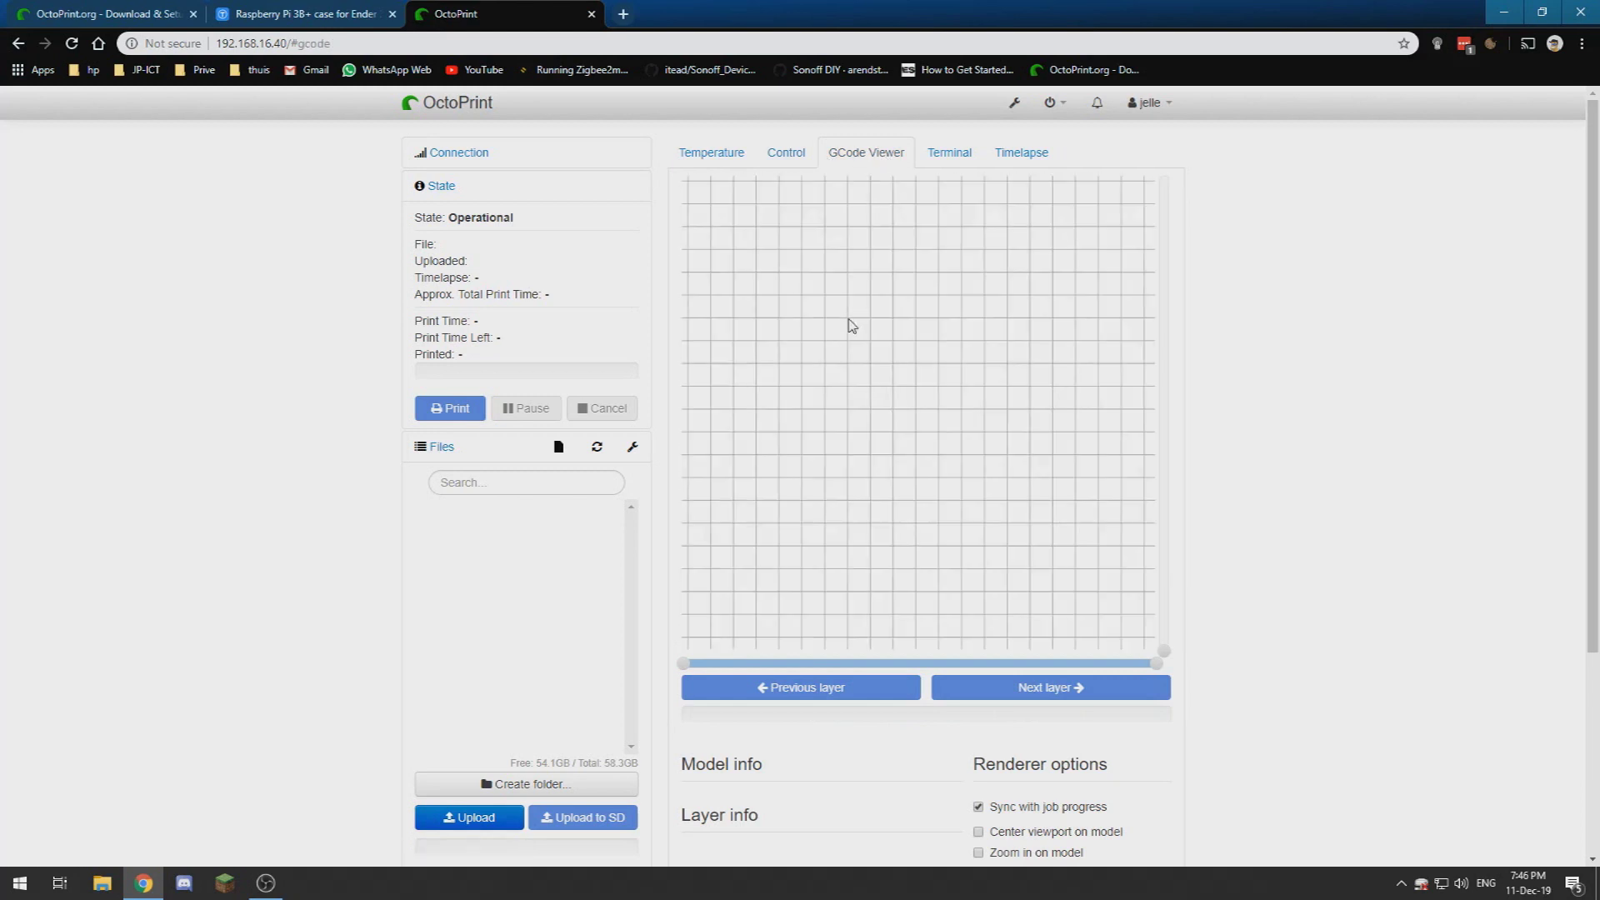
pyautogui.click(730, 152)
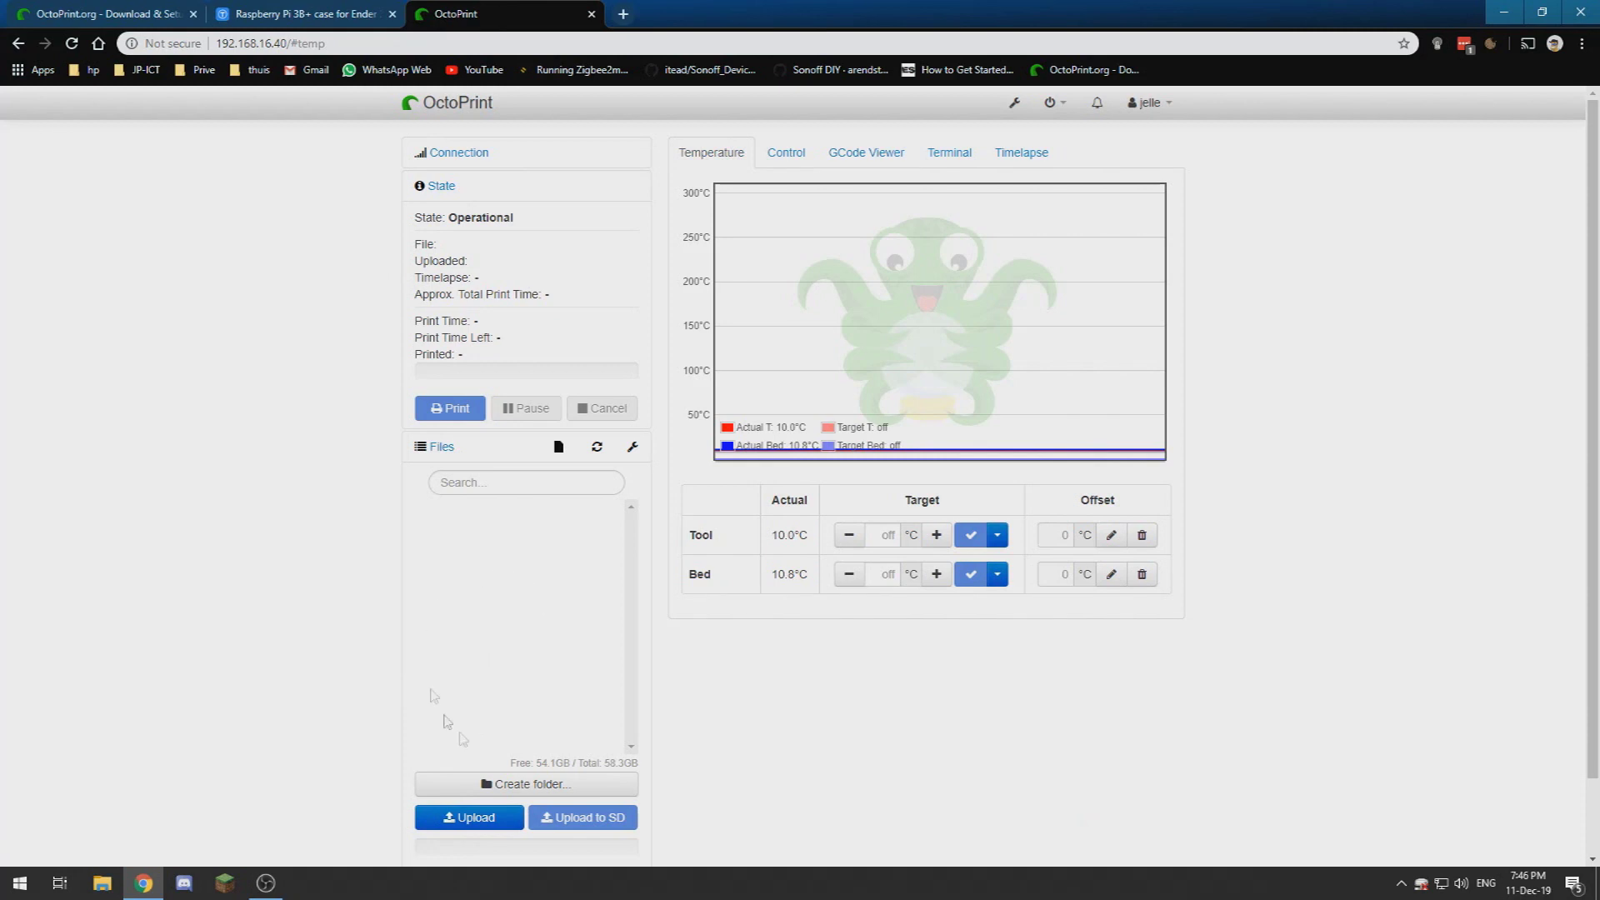
# Upload sensor box v2.gcode from the Downloads folder to OctoPrint
pyautogui.click(464, 820)
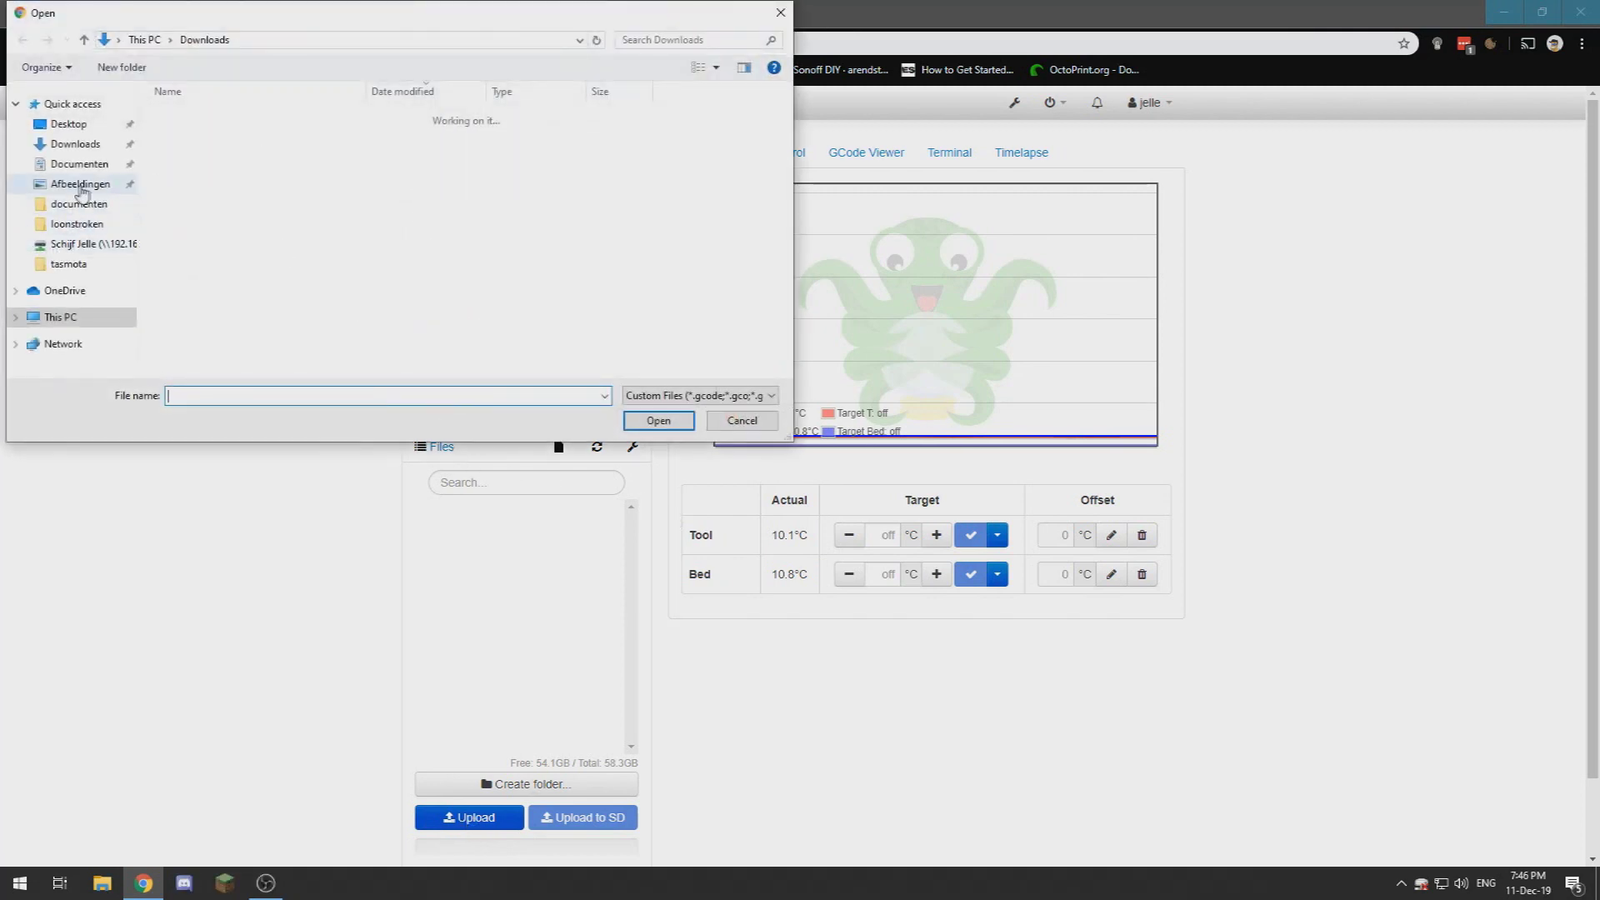
pyautogui.click(75, 144)
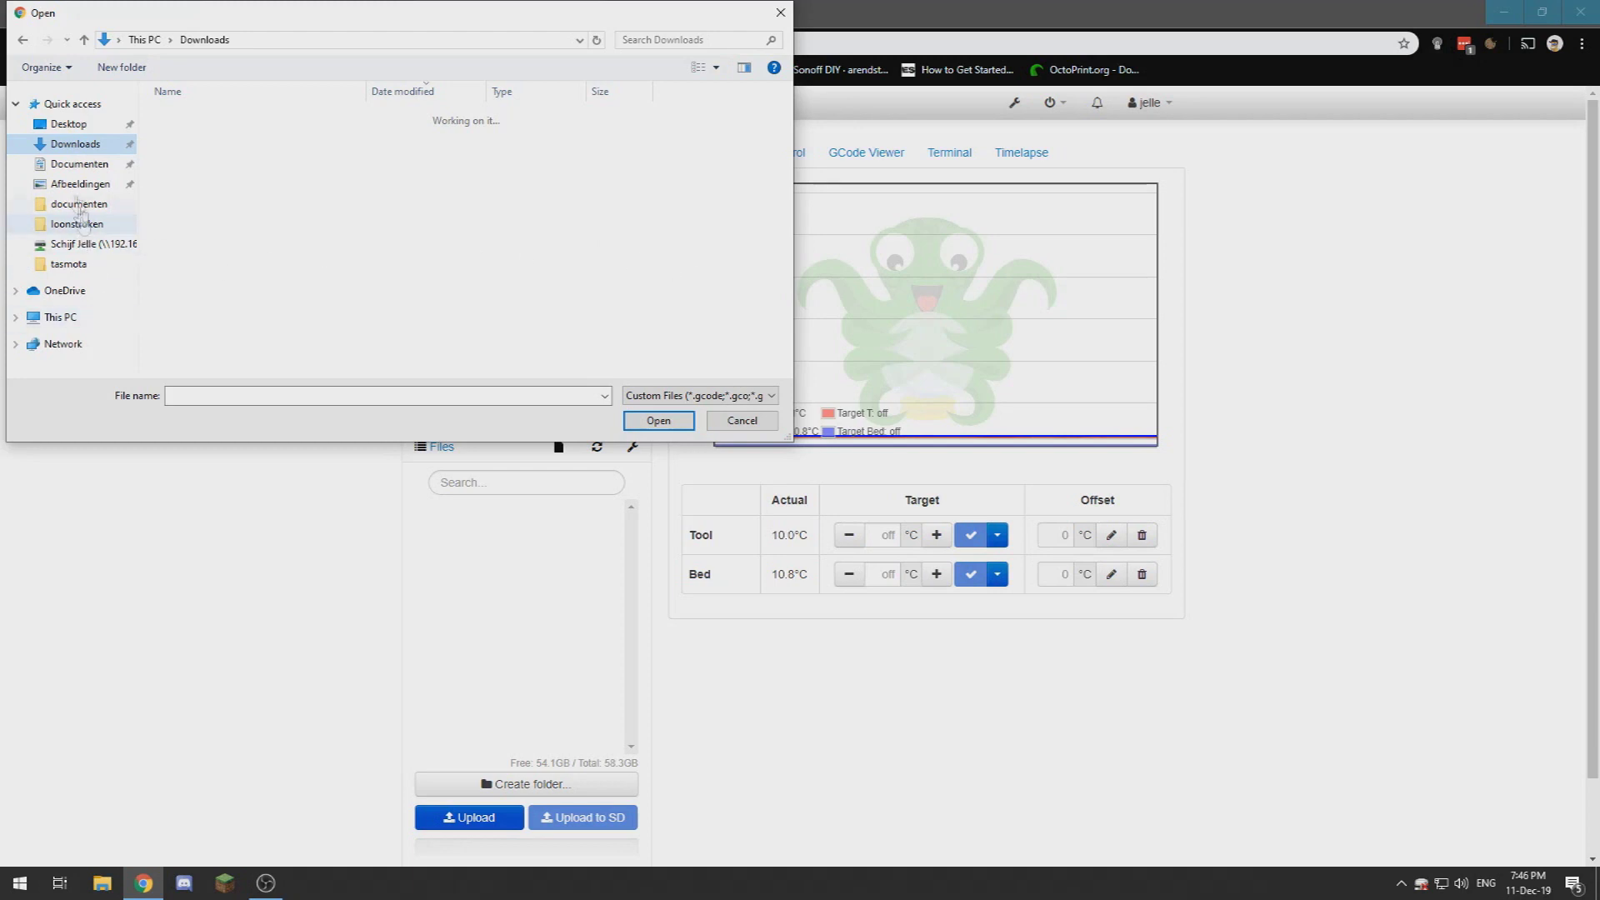
pyautogui.click(71, 125)
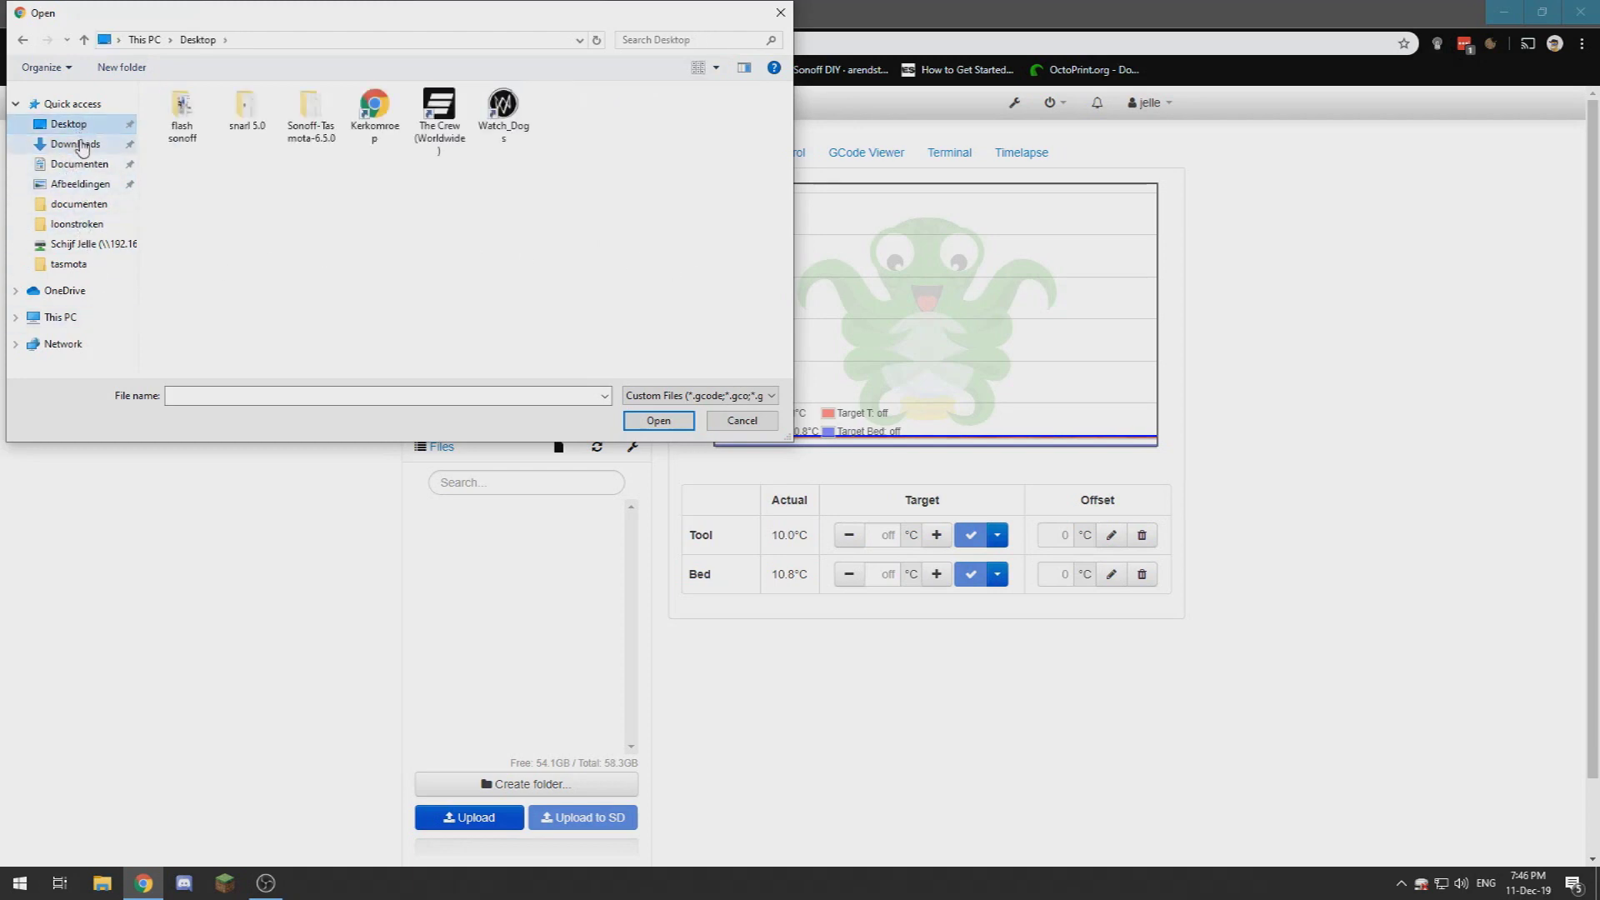
pyautogui.click(82, 145)
pyautogui.click(238, 159)
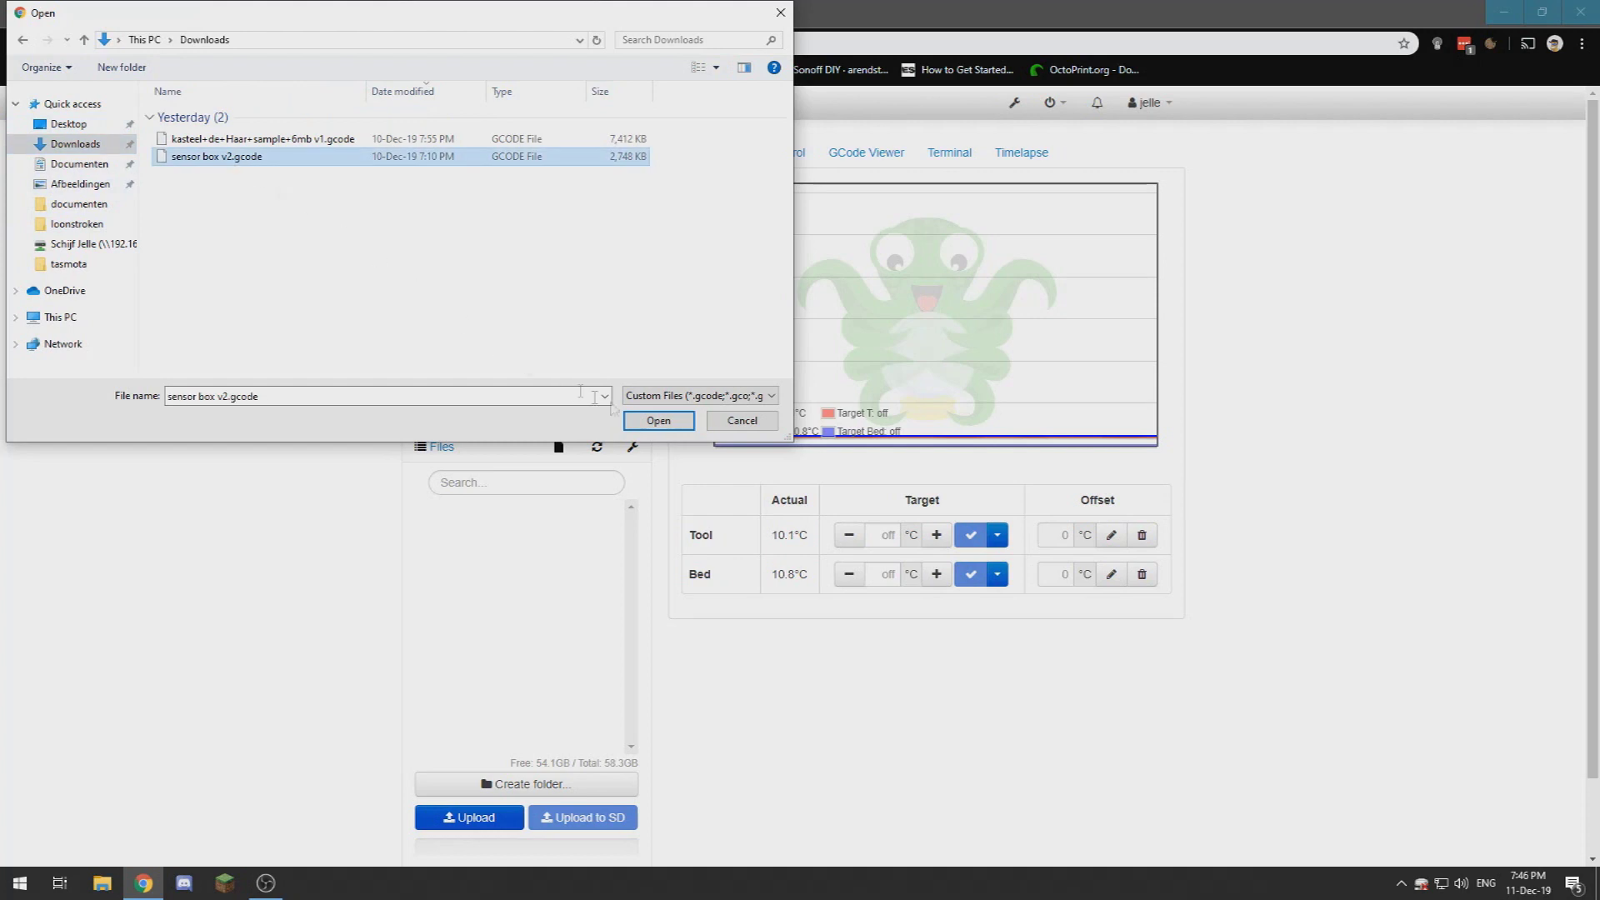
pyautogui.click(658, 421)
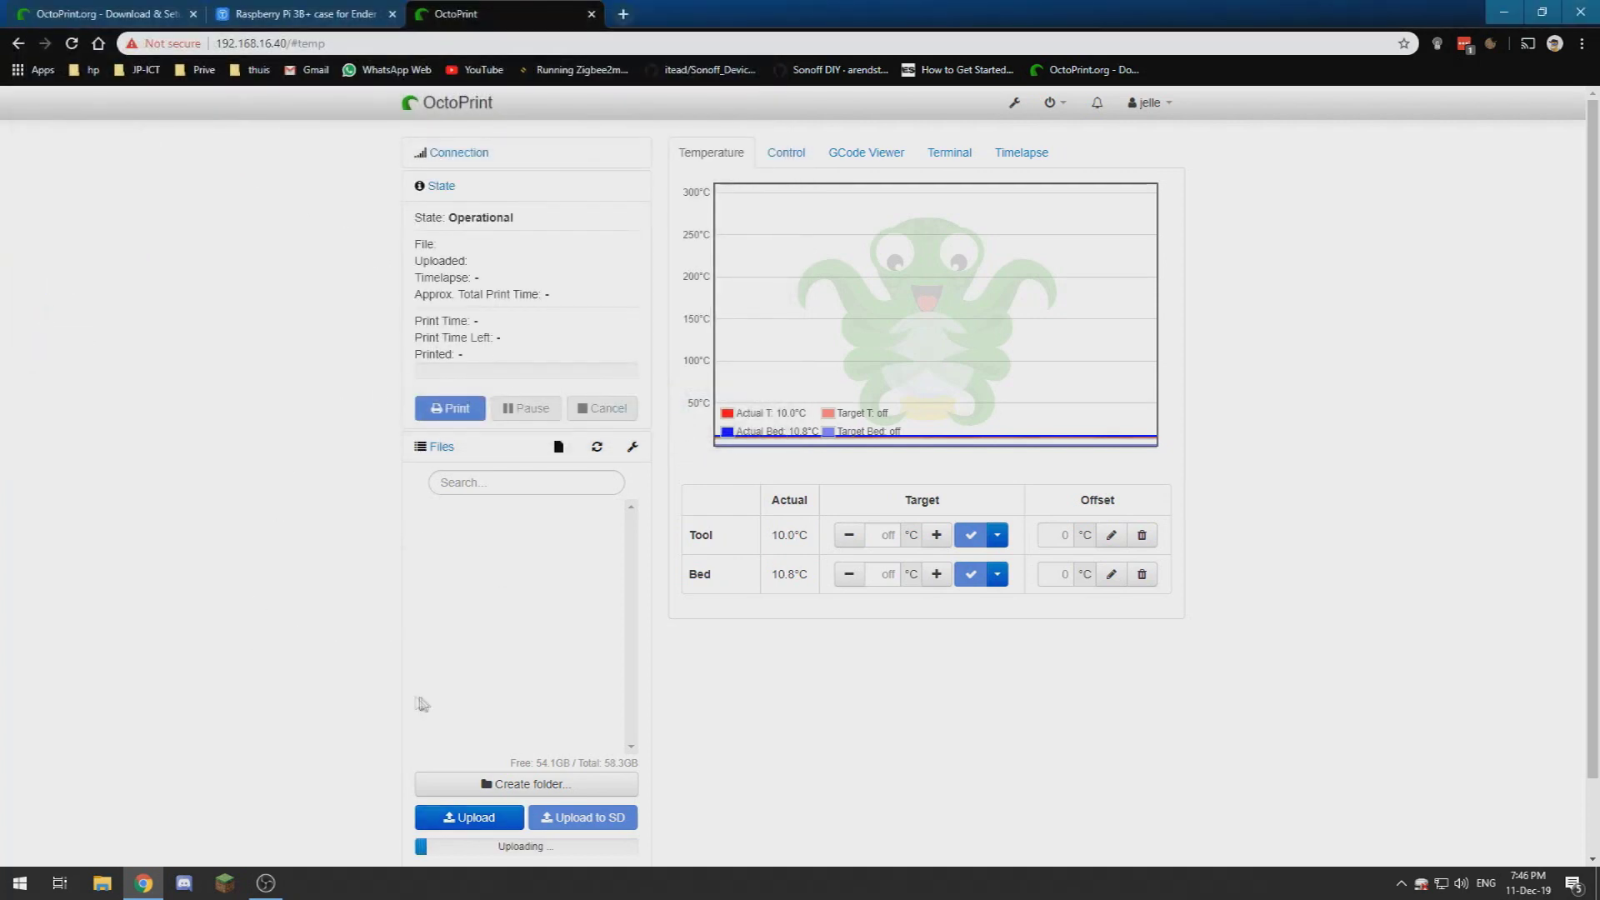
pyautogui.scroll(-2, 364, 707)
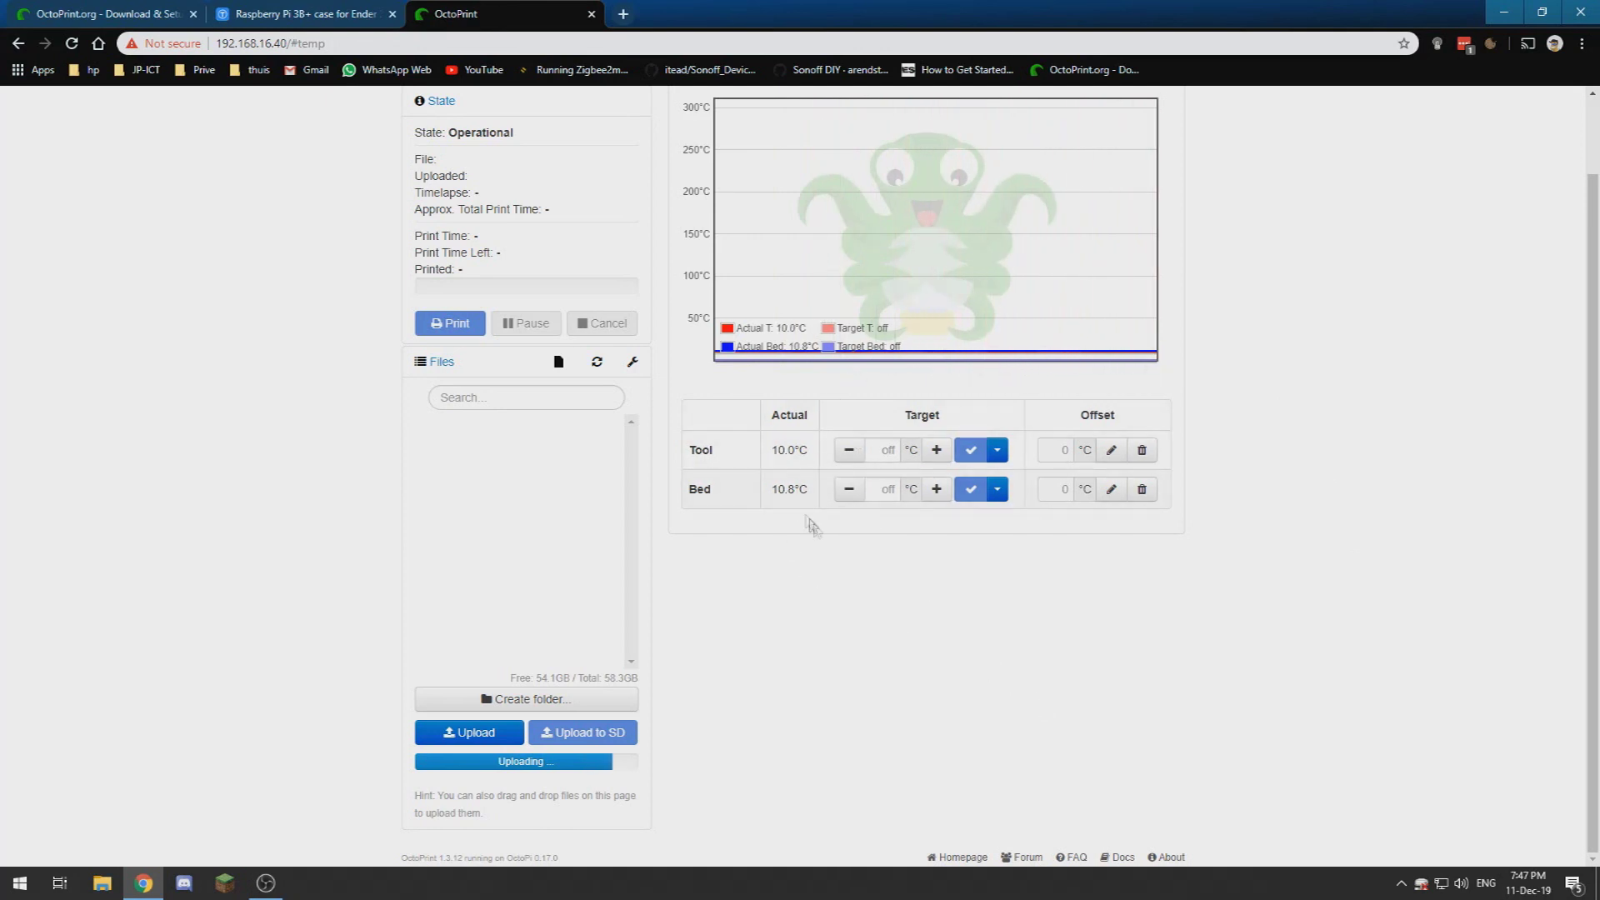
# Nudge the tool target up and down, then set the bed target to 20°C
pyautogui.click(890, 450)
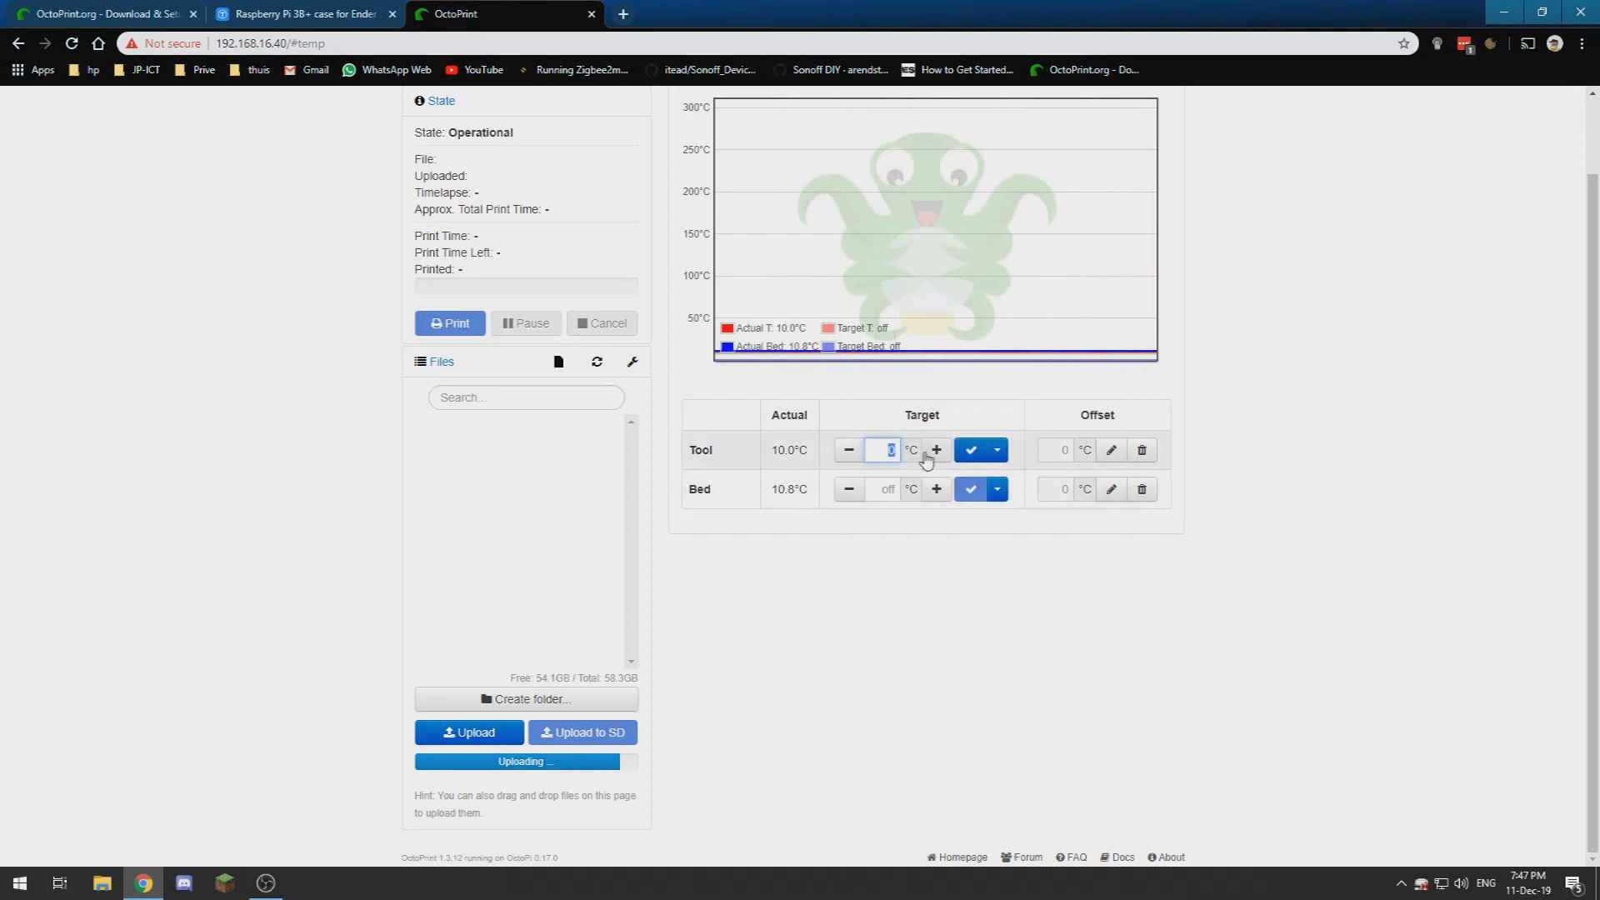
pyautogui.click(937, 451)
pyautogui.click(936, 451)
pyautogui.click(936, 451)
pyautogui.click(937, 451)
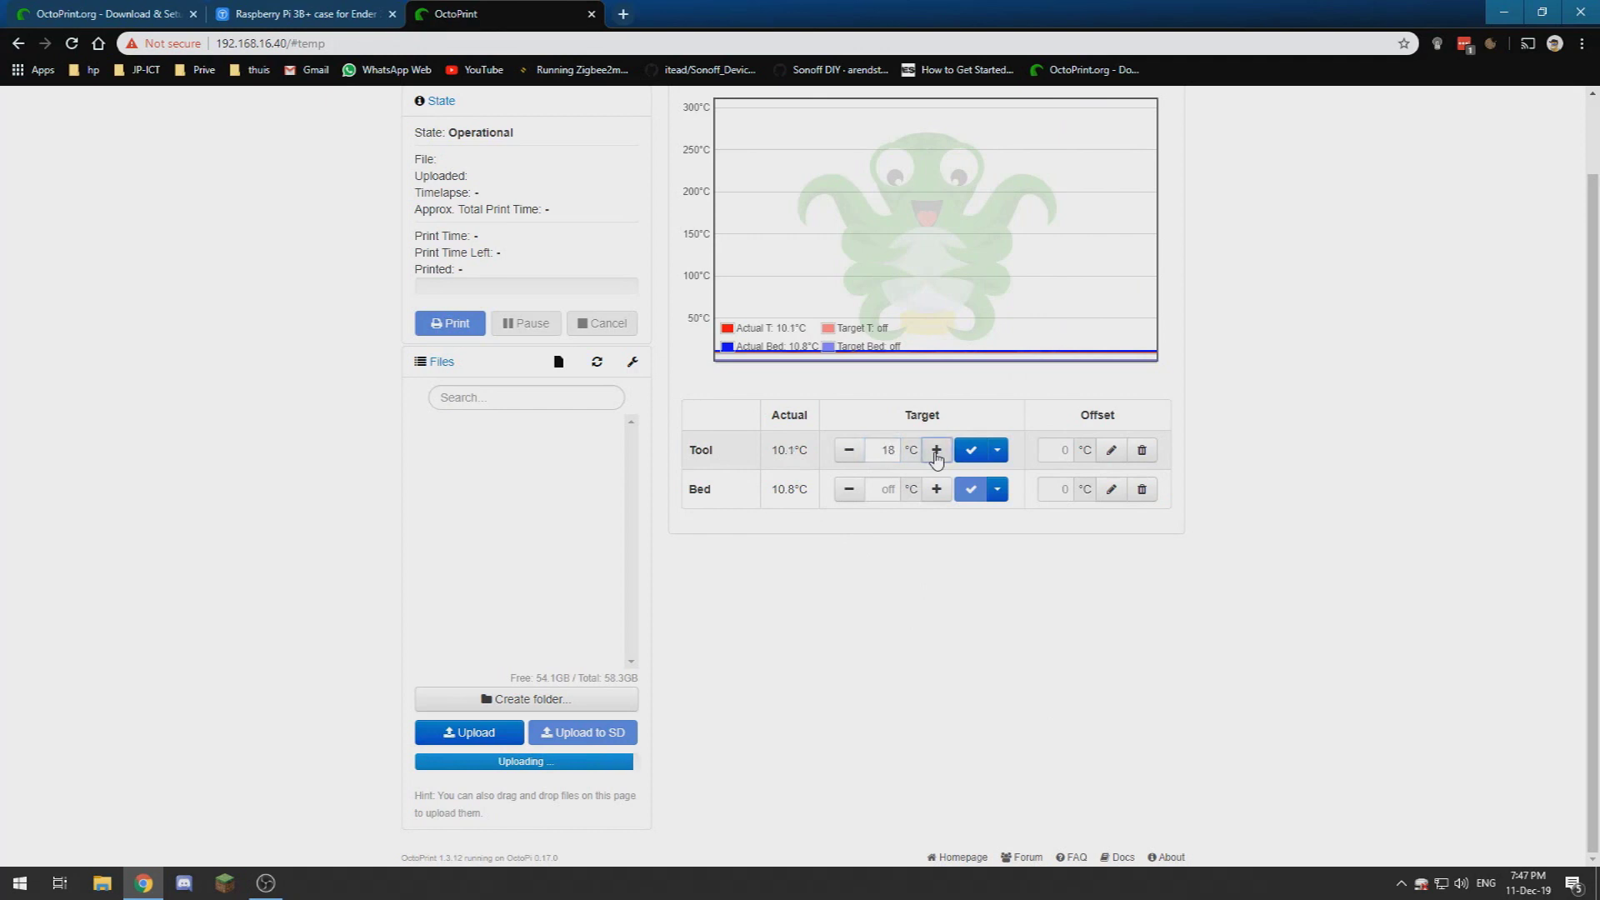
pyautogui.click(849, 450)
pyautogui.click(849, 450)
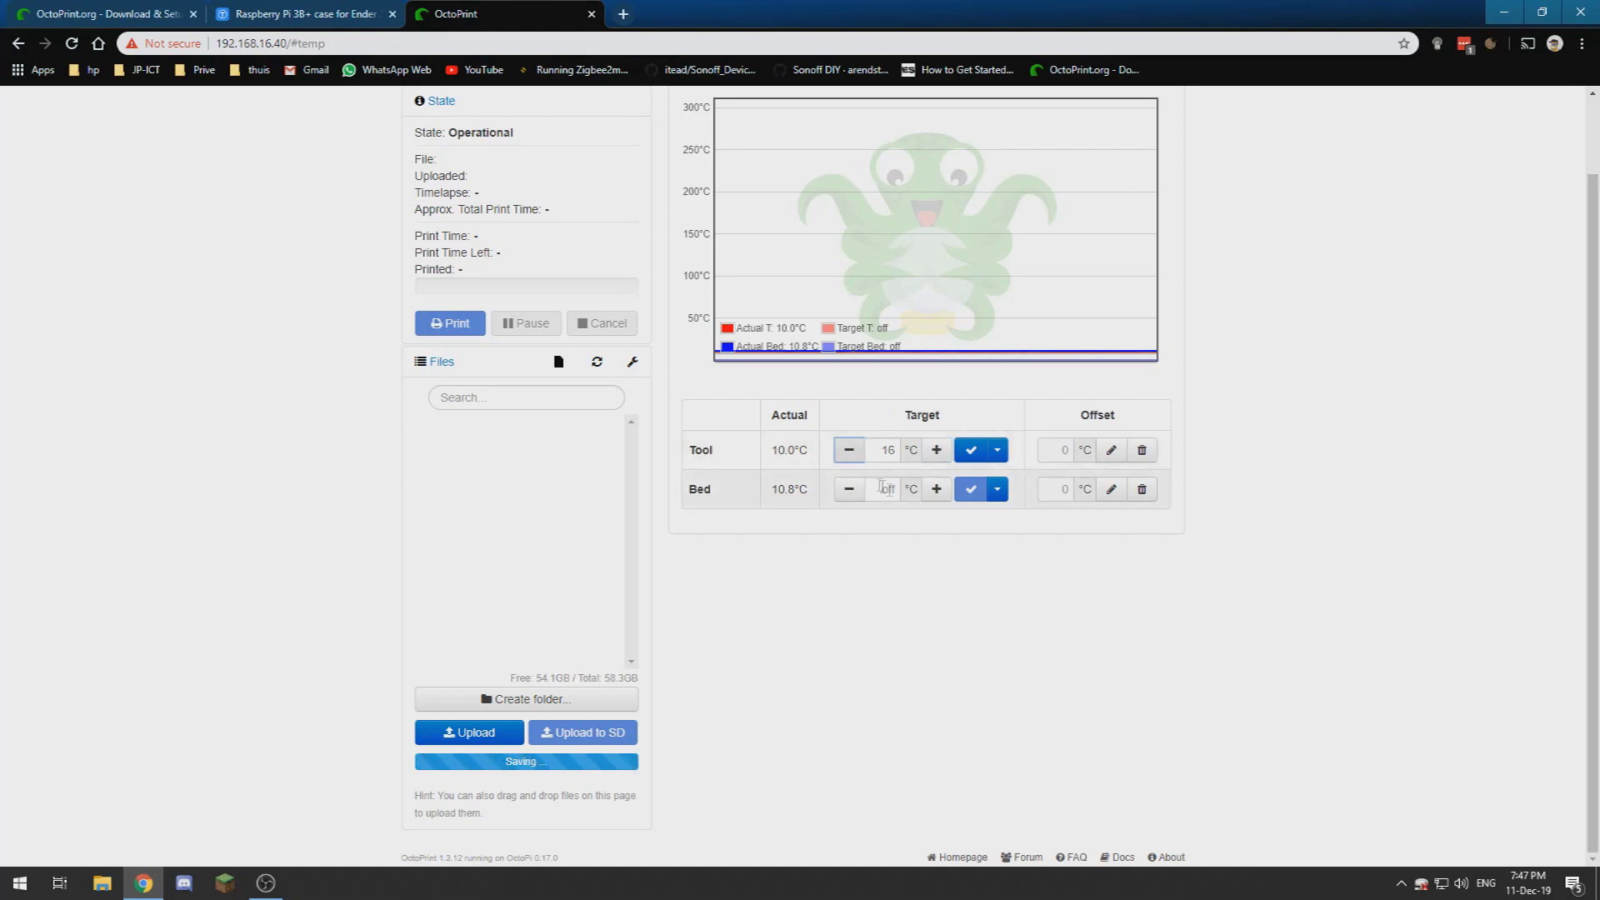
pyautogui.click(849, 449)
pyautogui.click(936, 489)
pyautogui.click(936, 489)
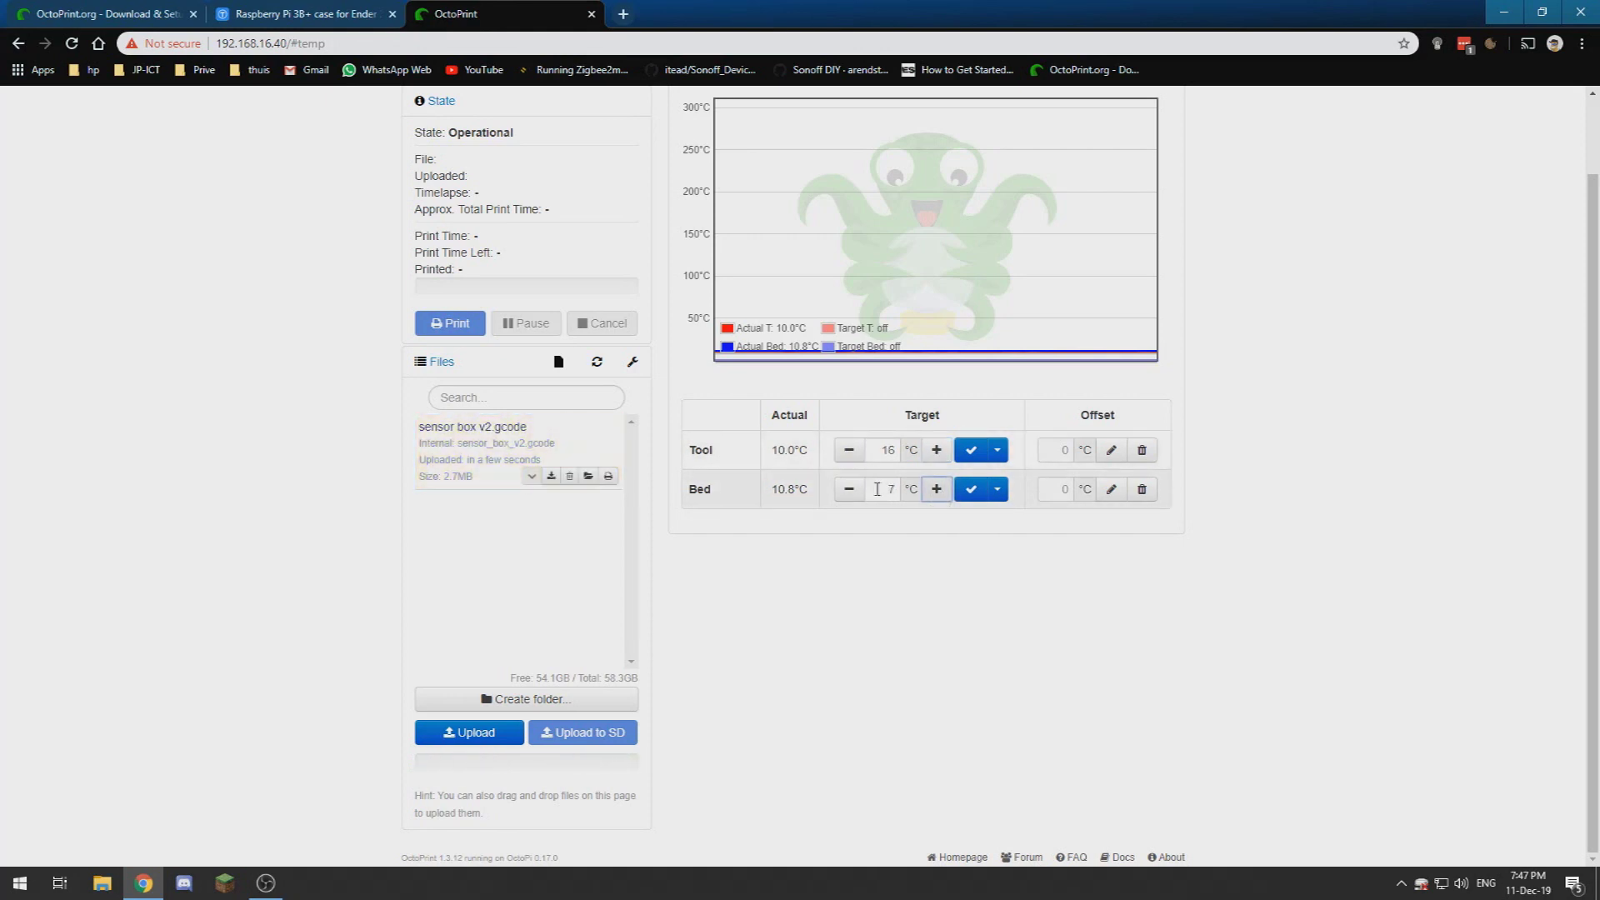
pyautogui.doubleClick(877, 489)
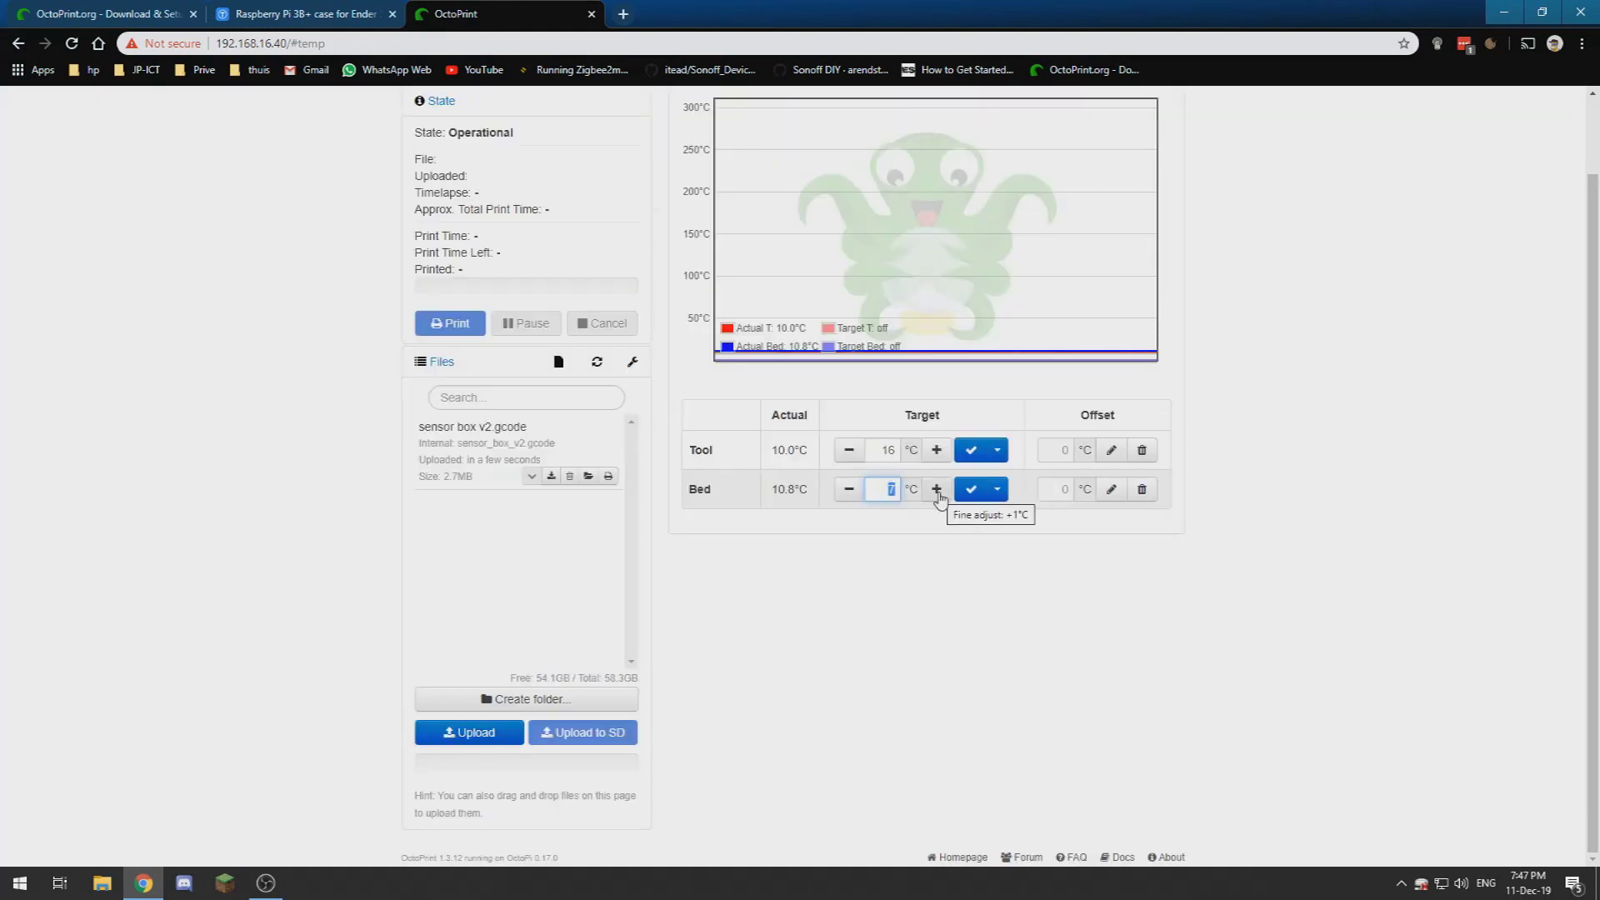
pyautogui.write('20')
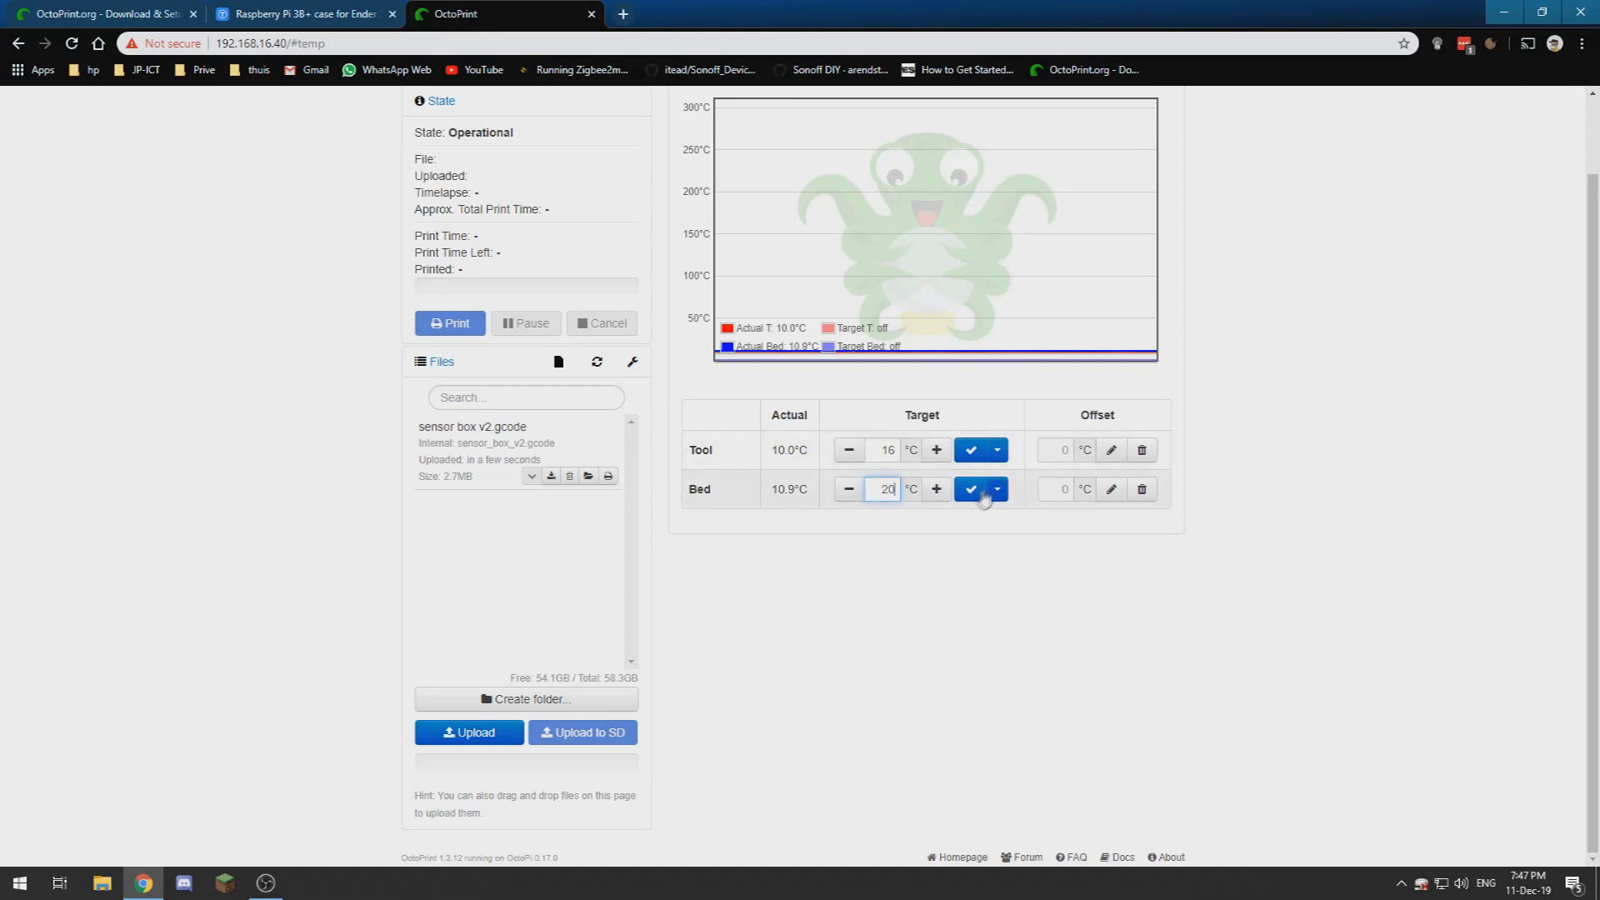
pyautogui.click(971, 490)
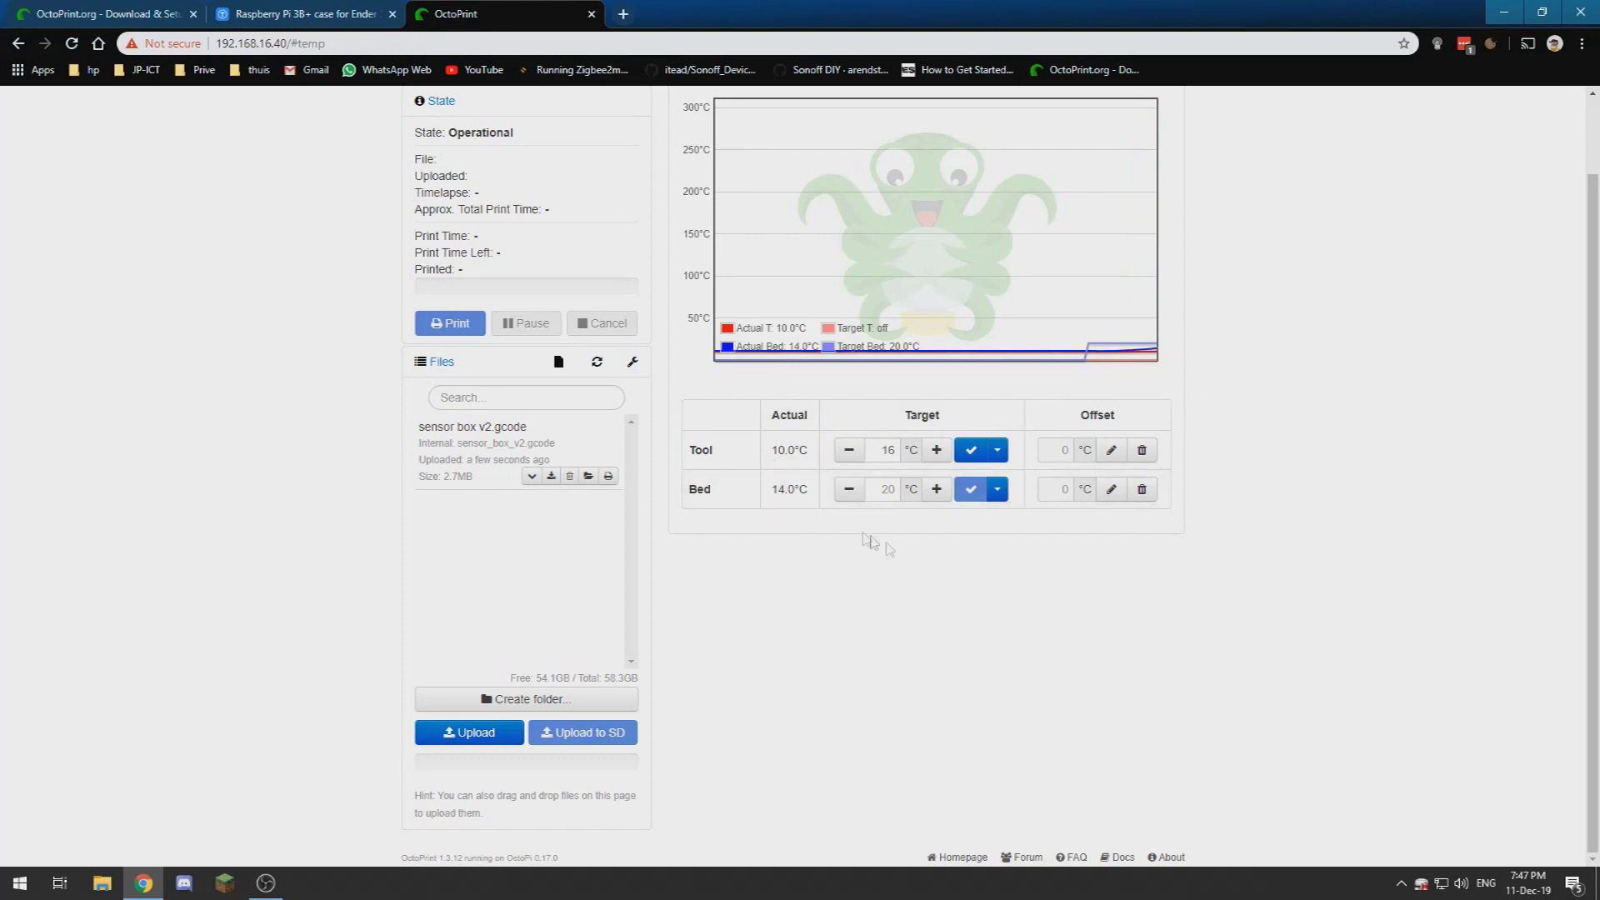
# Turn both the bed and tool heater targets off
pyautogui.click(997, 489)
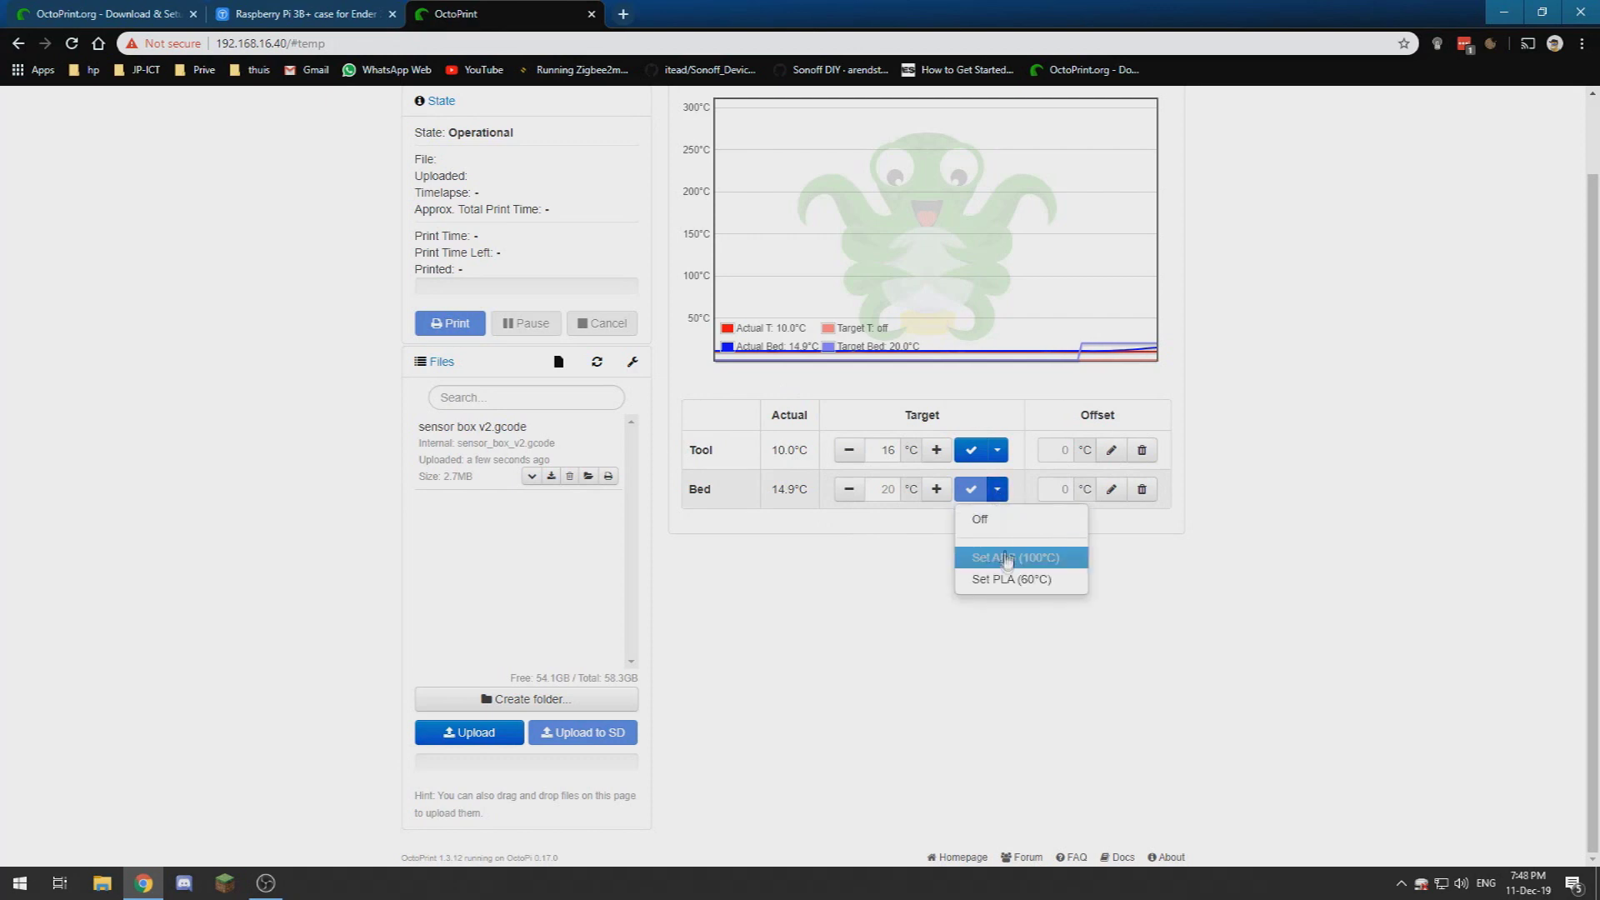
pyautogui.click(1001, 520)
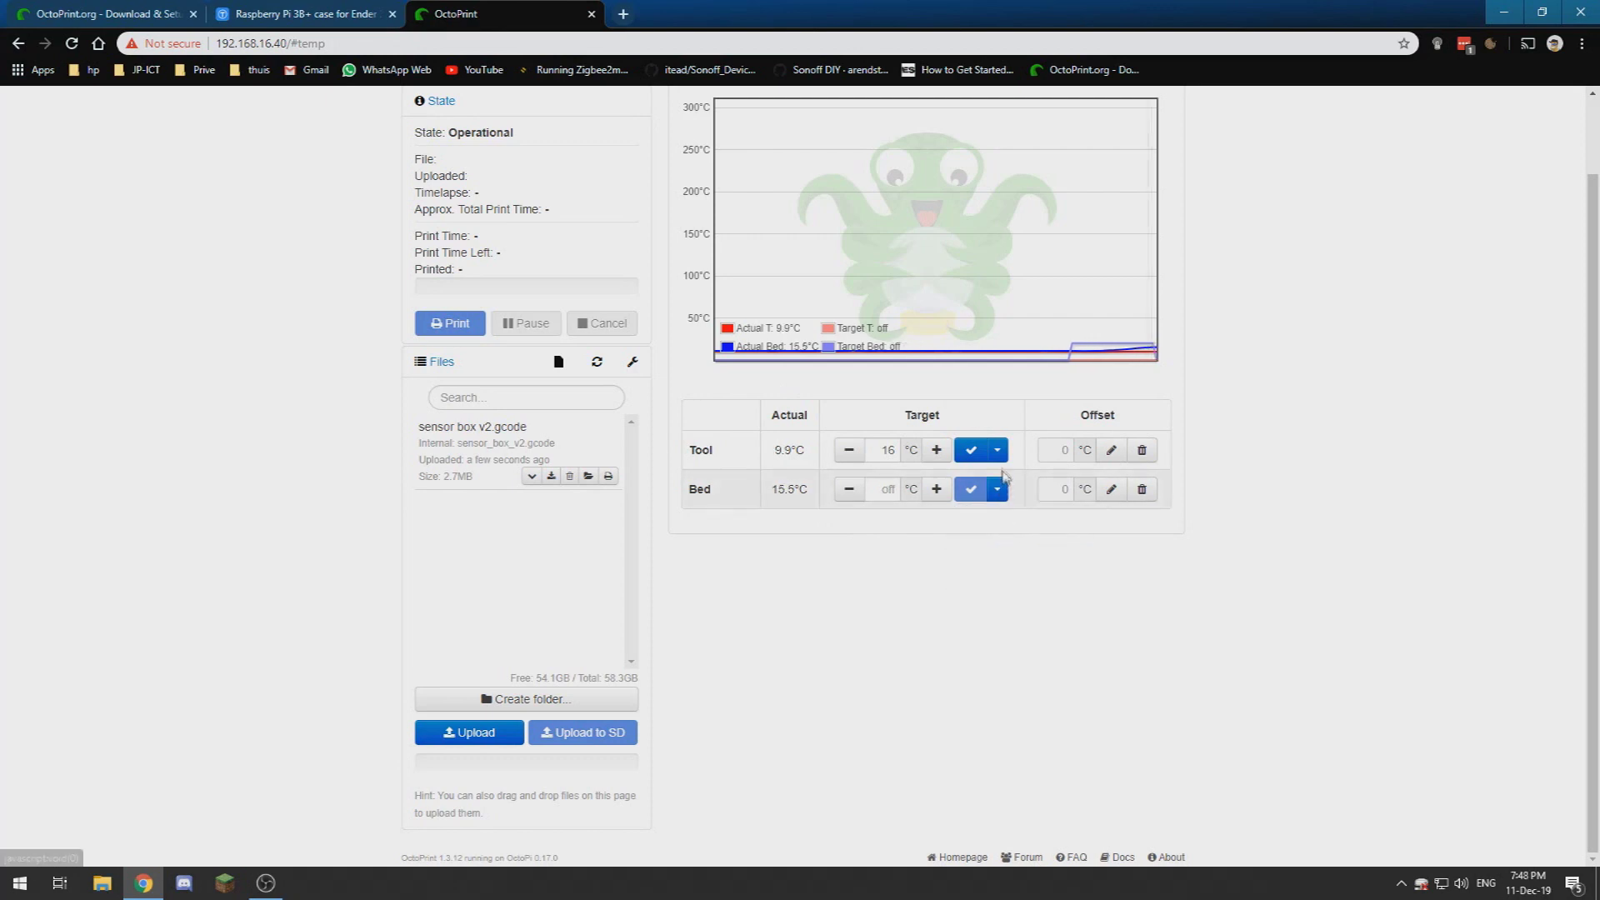
pyautogui.click(997, 450)
pyautogui.click(991, 481)
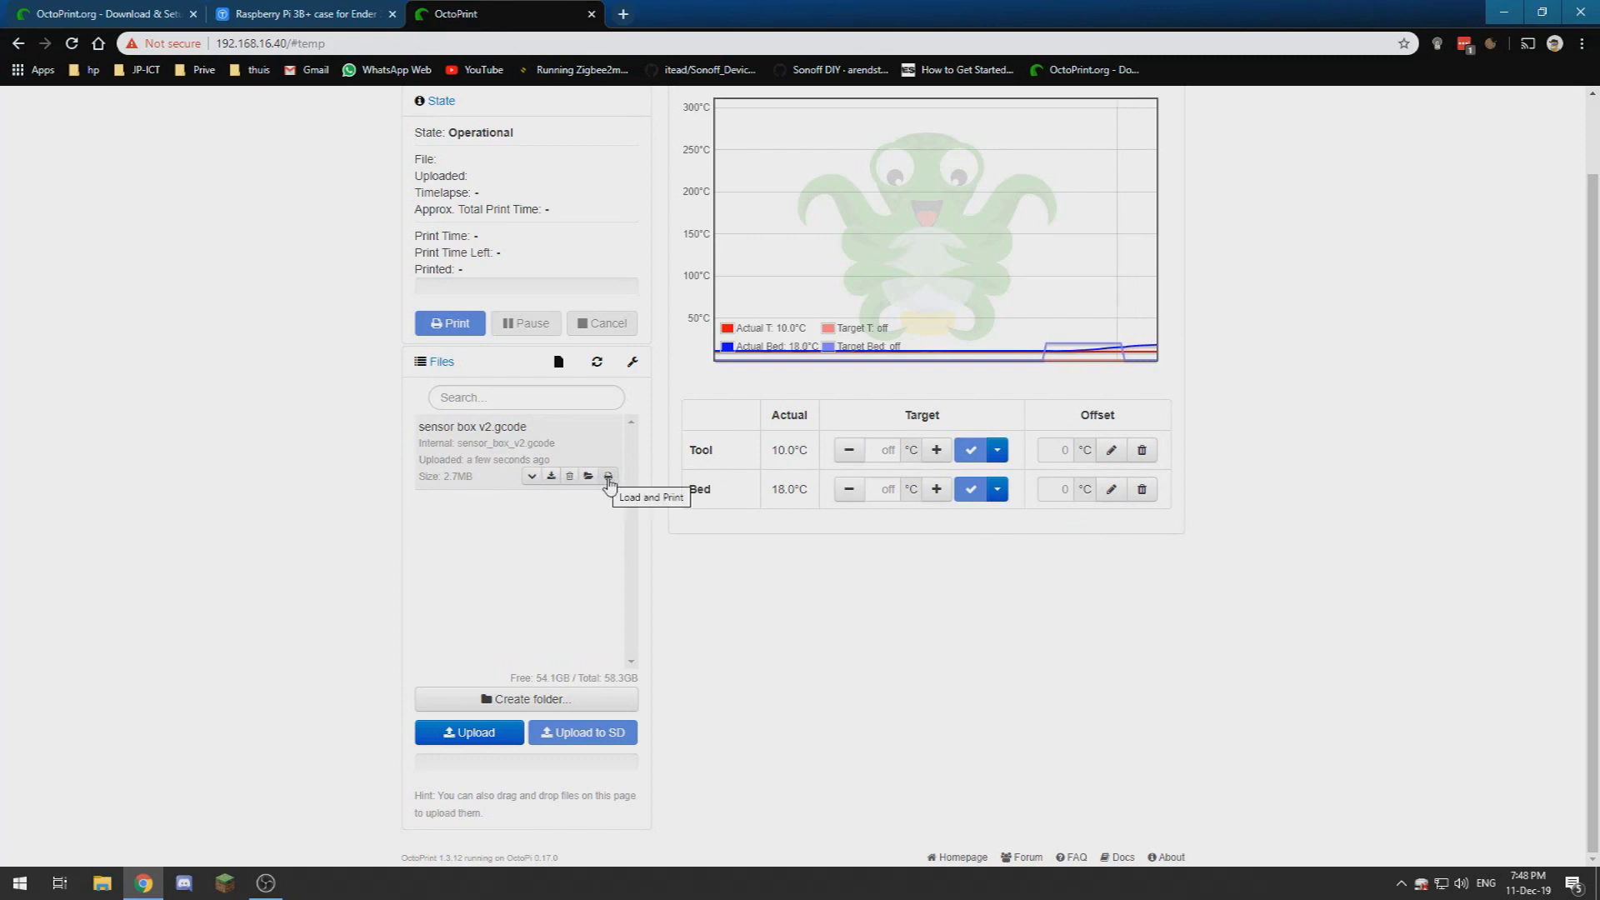
# Load and print sensor box v2.gcode, then pause the print
pyautogui.click(608, 477)
pyautogui.scroll(1, 381, 310)
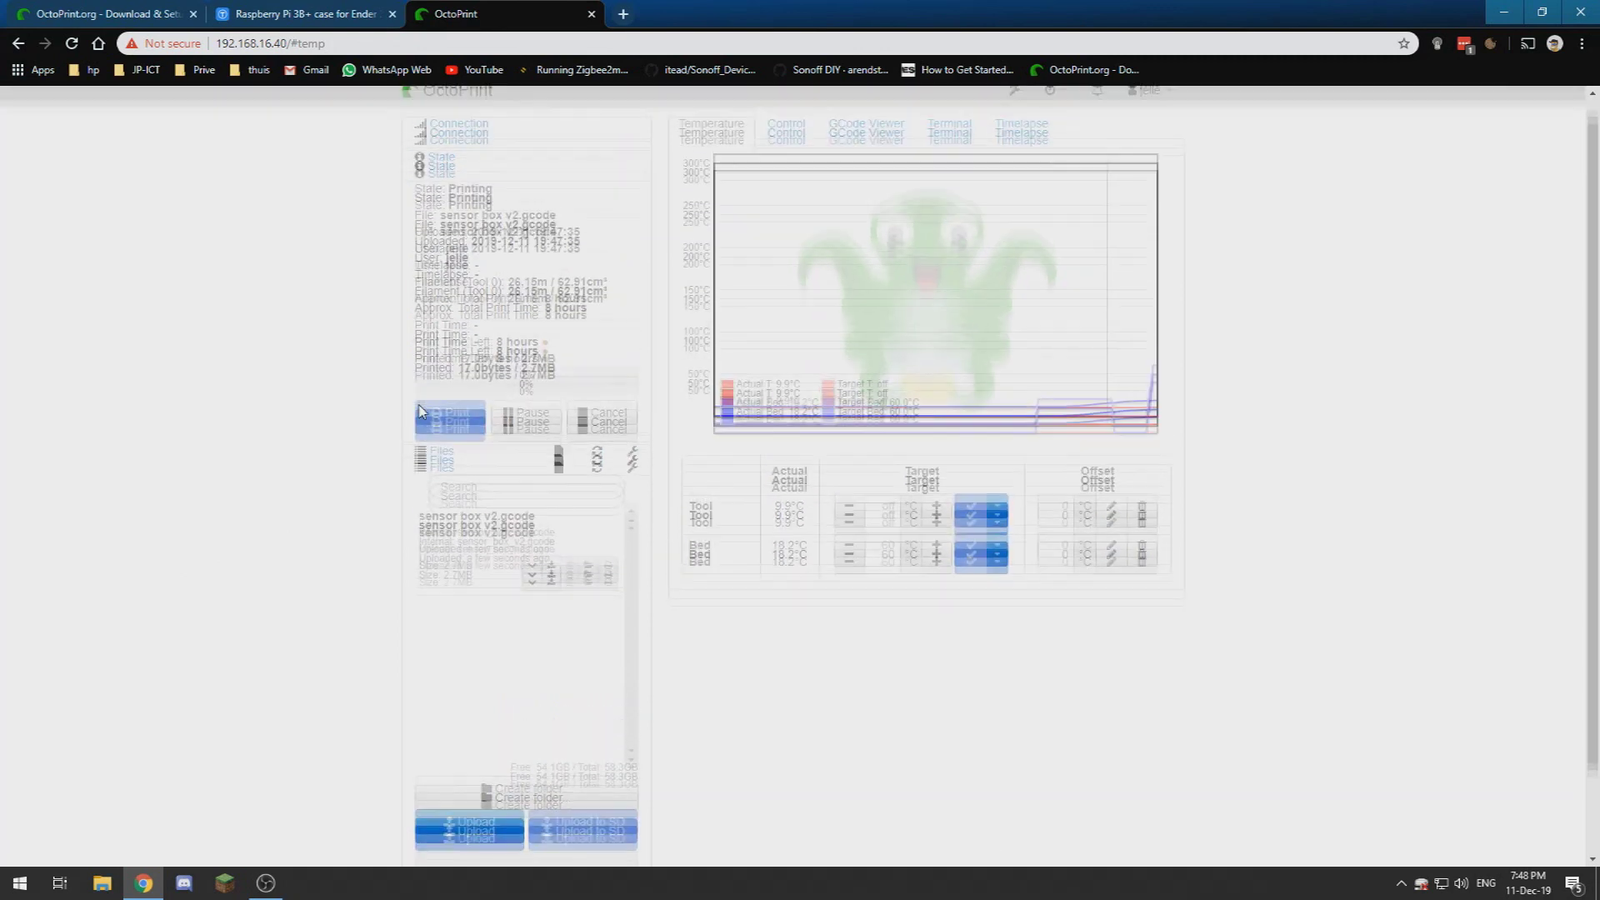
pyautogui.click(534, 441)
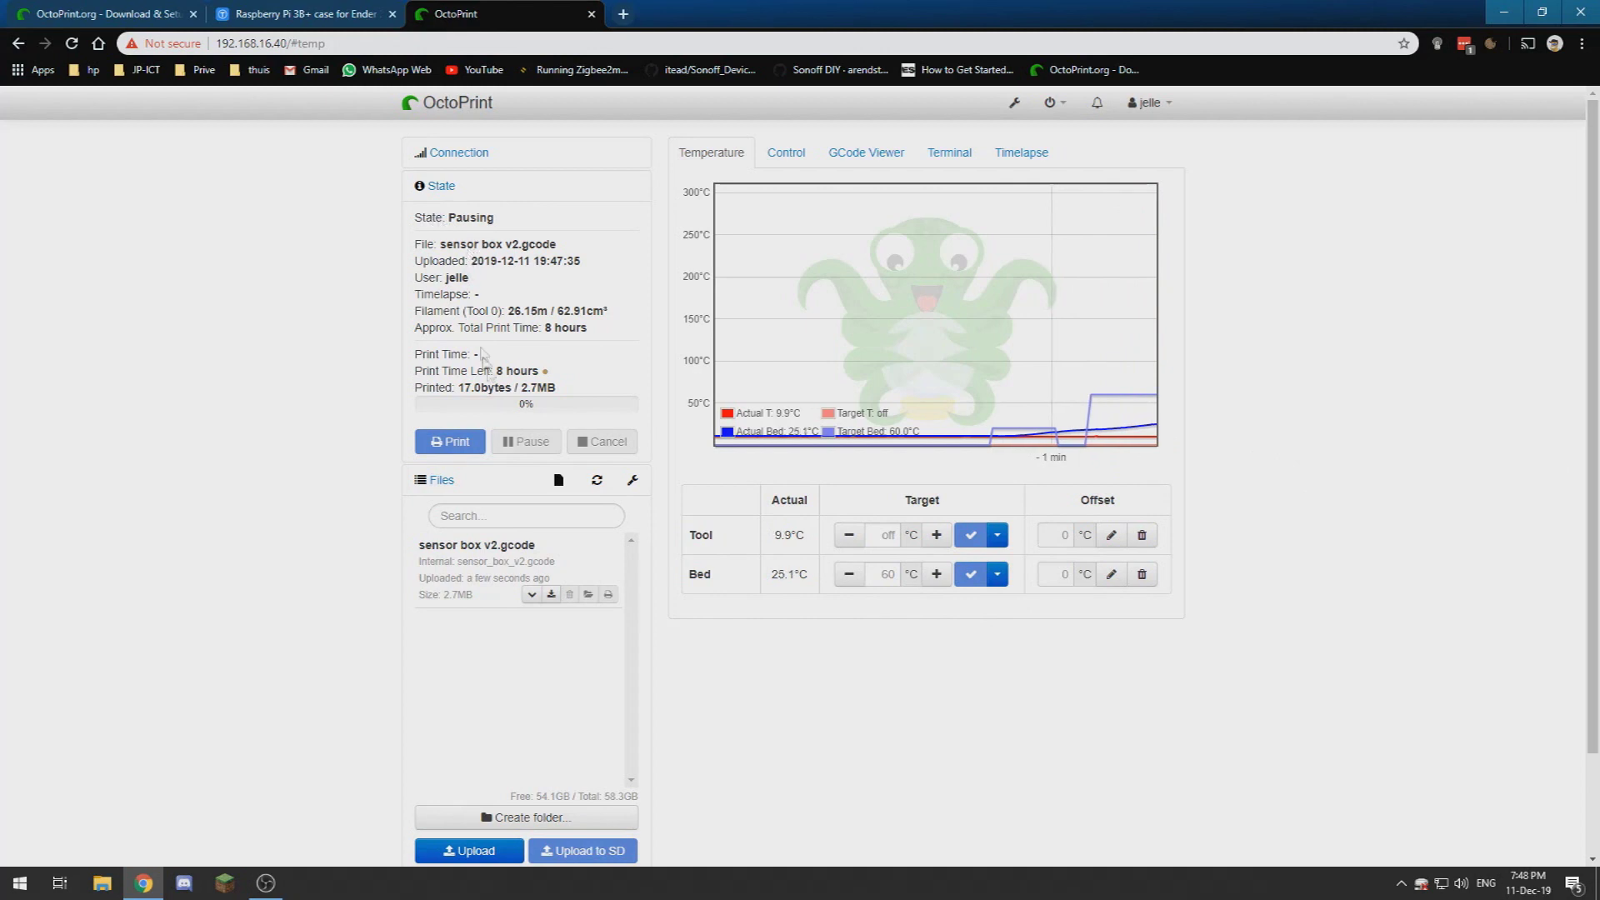
pyautogui.scroll(-2, 923, 706)
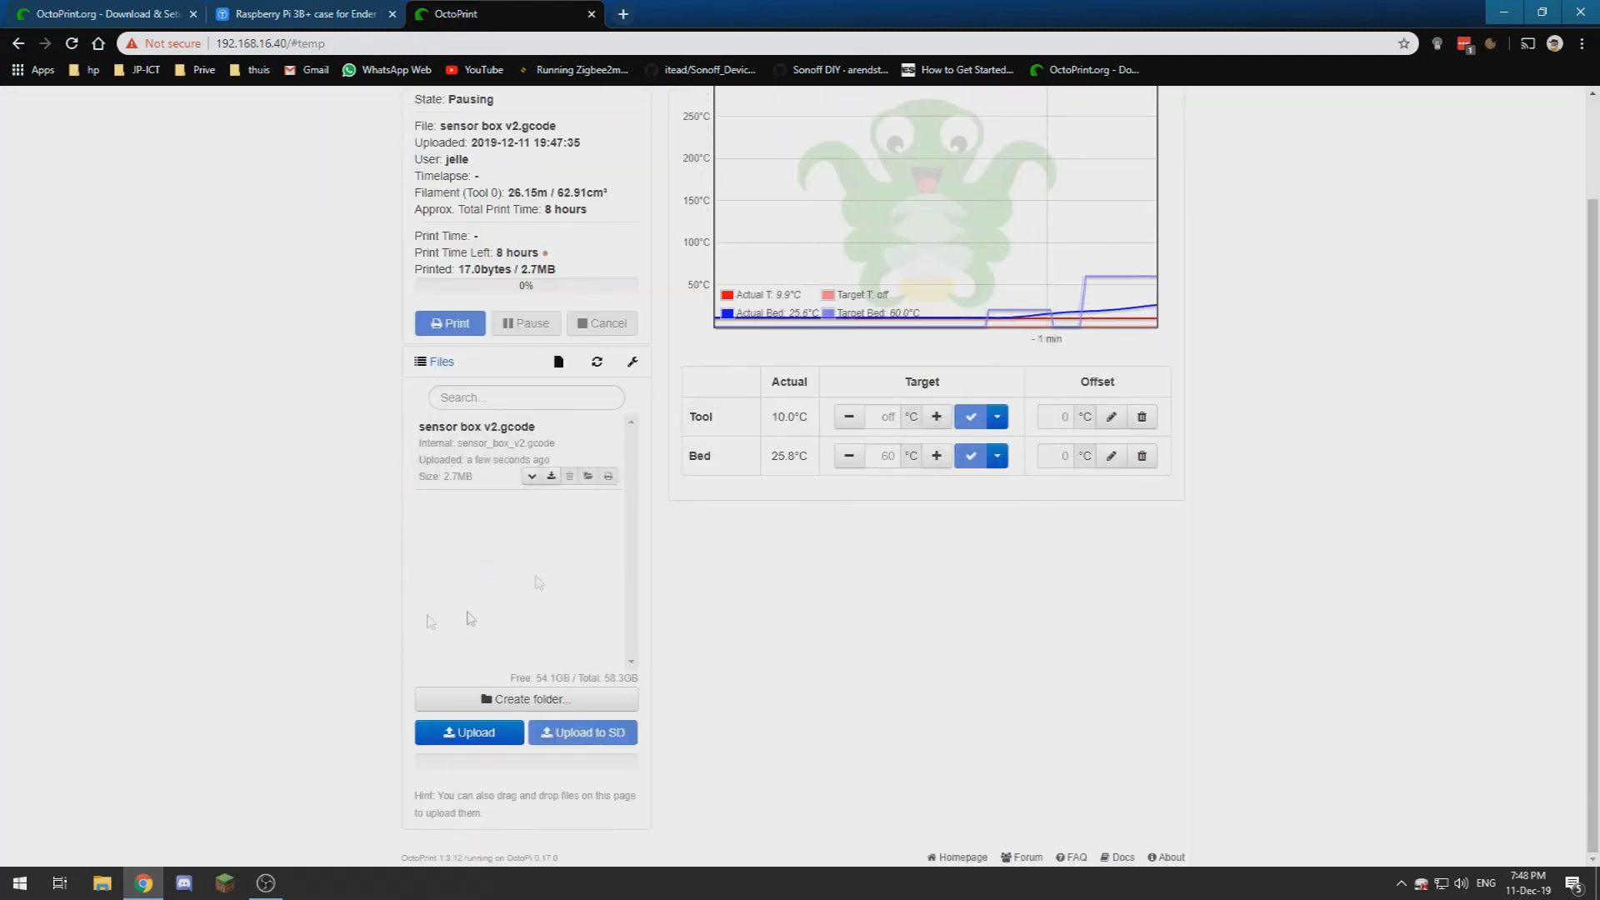
pyautogui.scroll(2, 1136, 725)
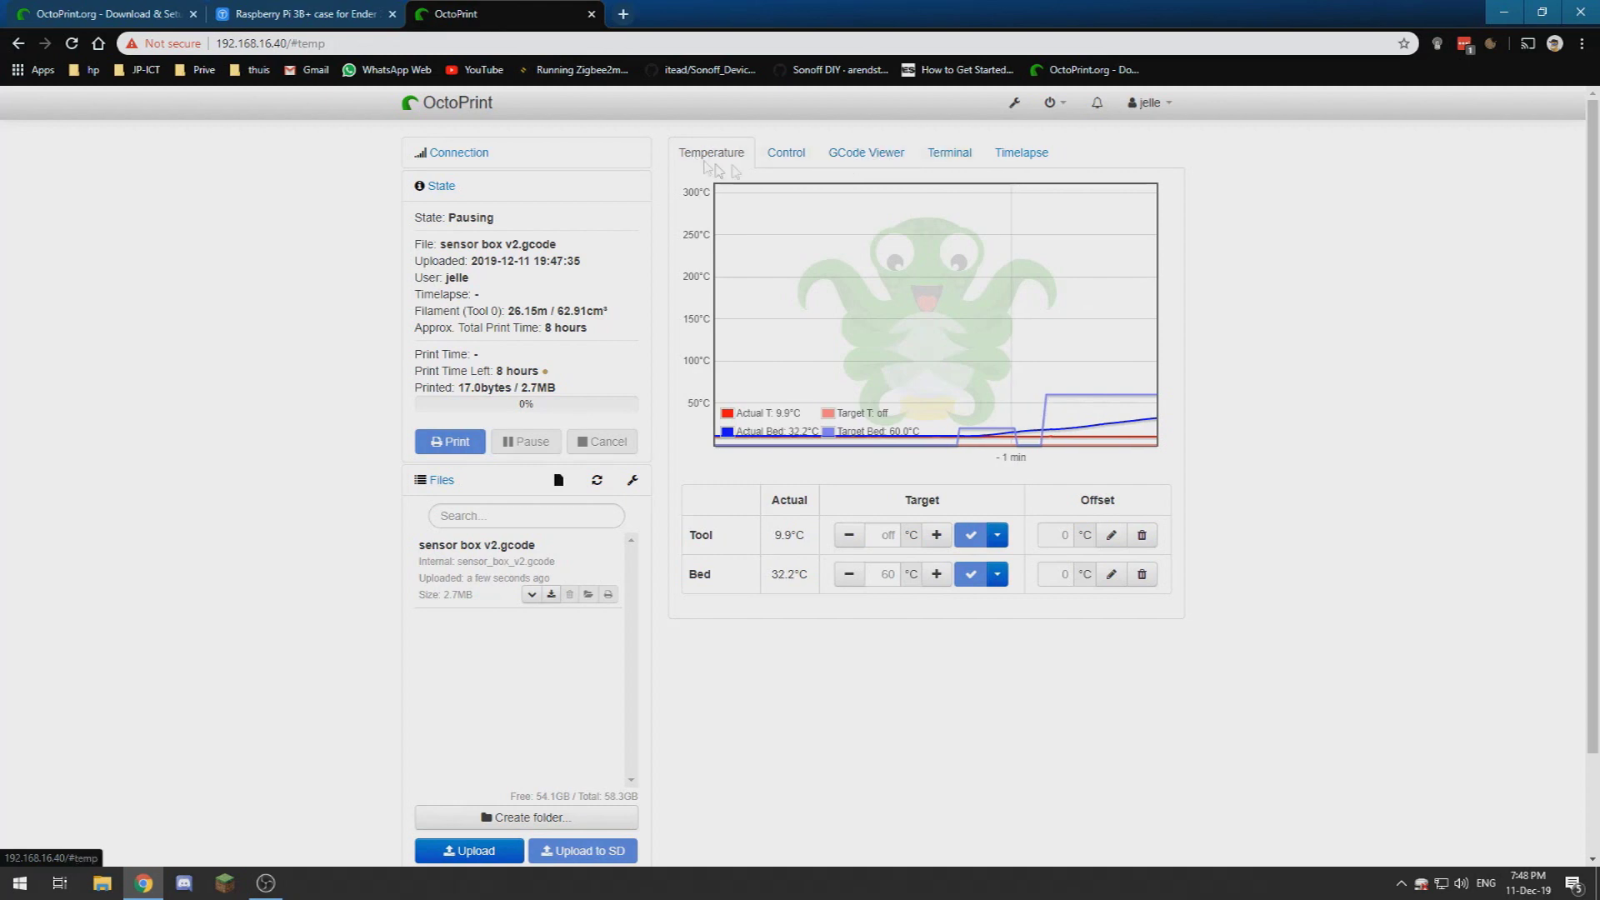
pyautogui.click(801, 154)
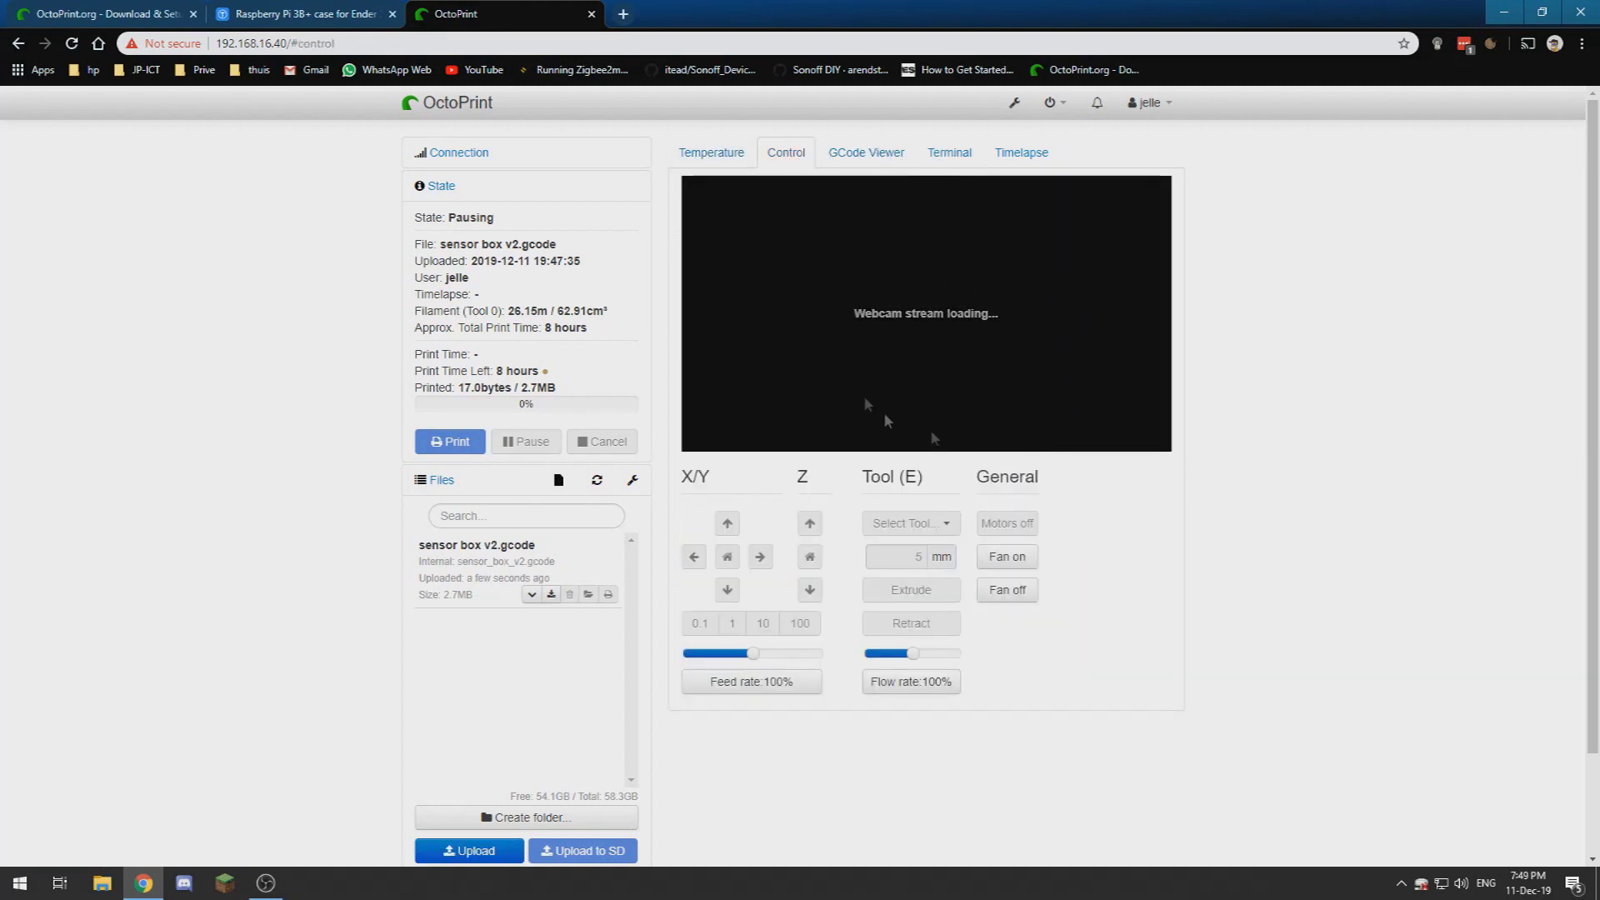
pyautogui.click(725, 158)
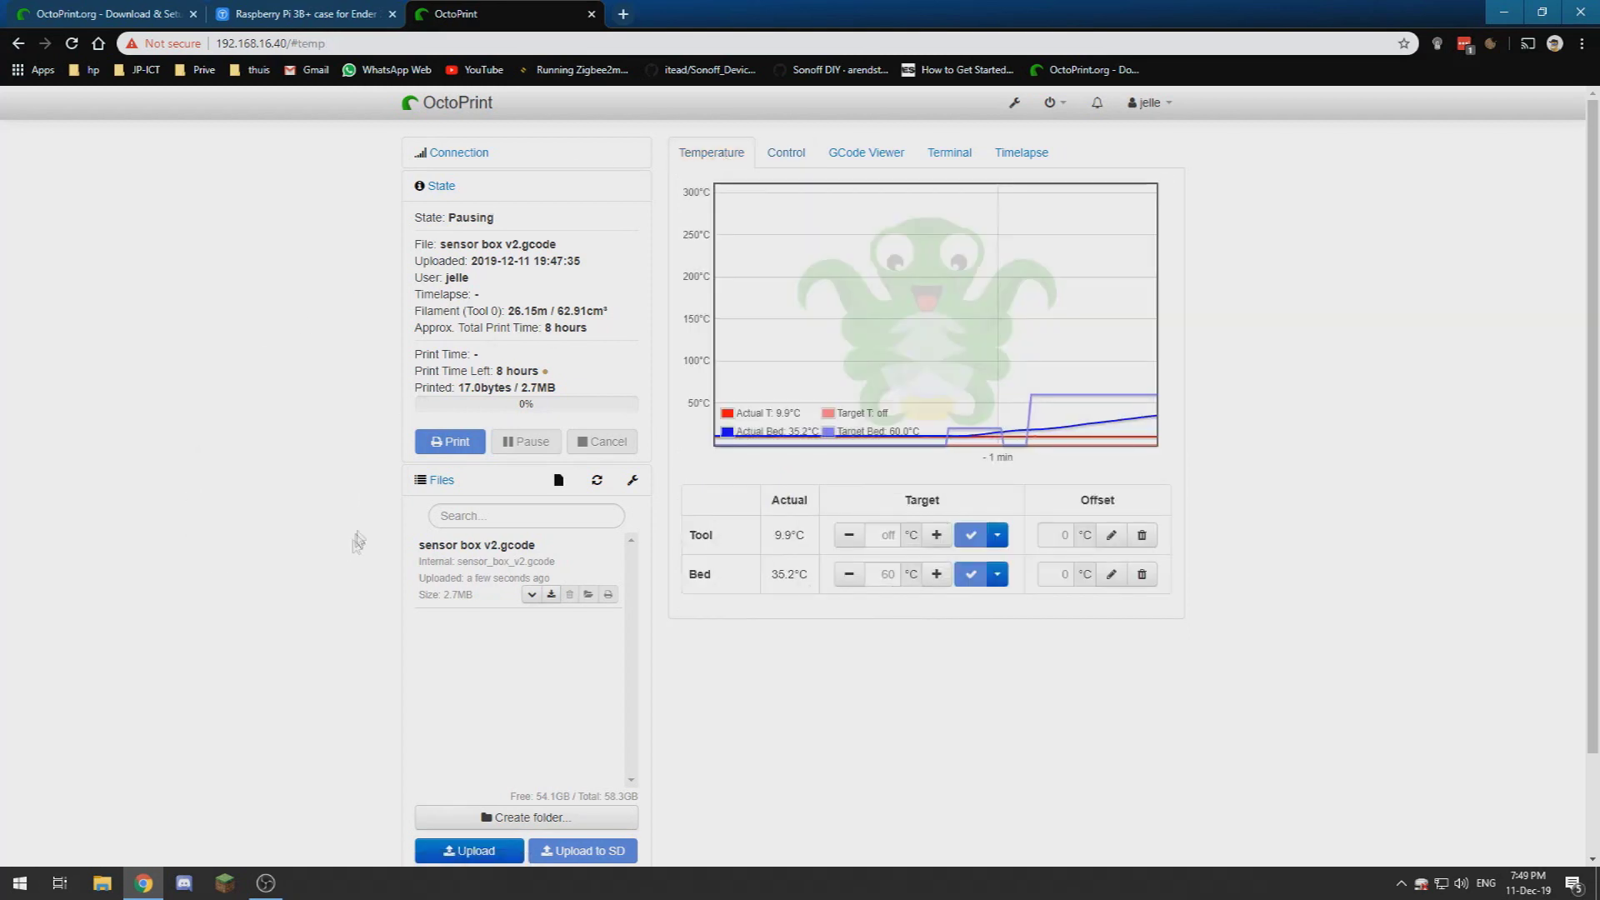